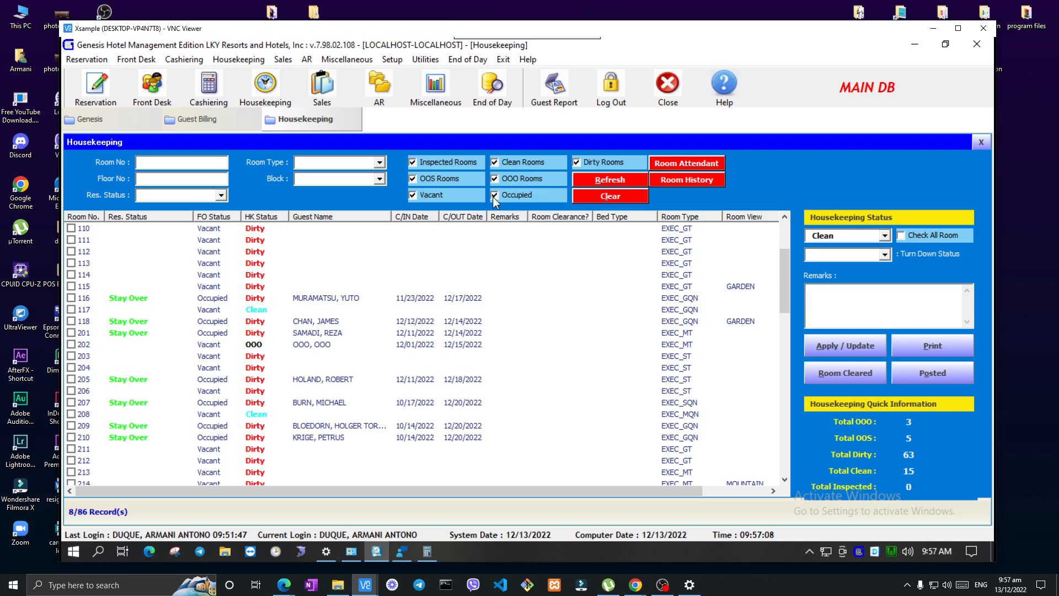
Filter the housekeeping room list by the Arrival reservation status, keeping Inspected Rooms included
scroll(353, 331, down, 10)
scroll(344, 352, up, 4)
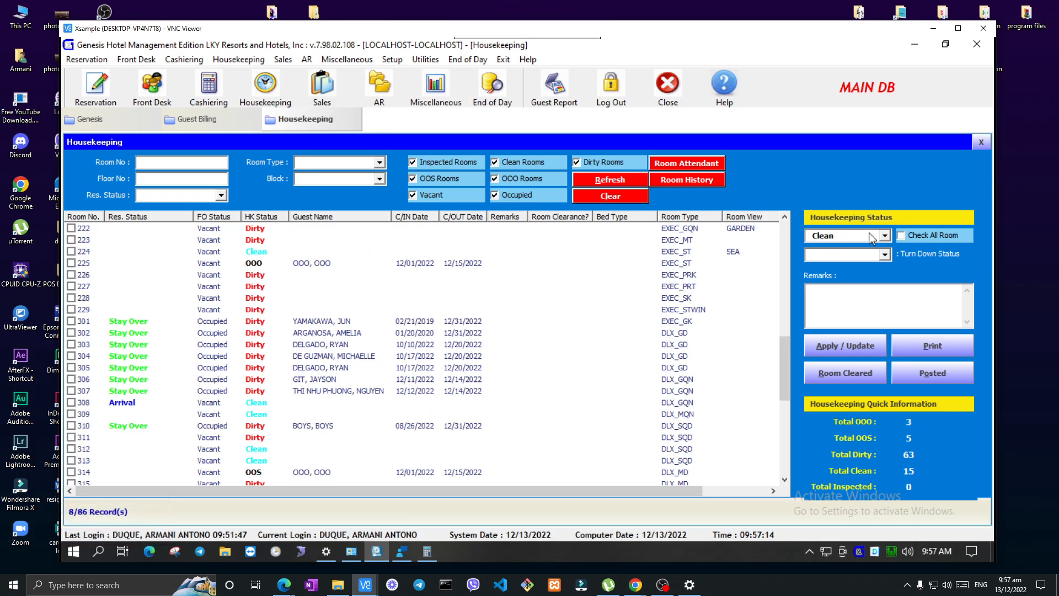
click(220, 196)
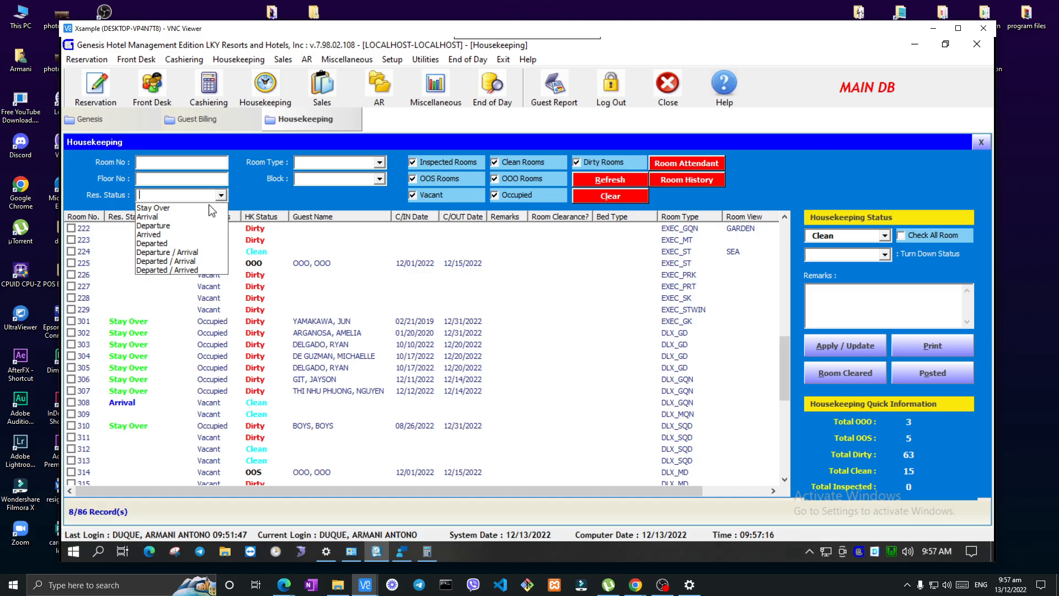
click(196, 216)
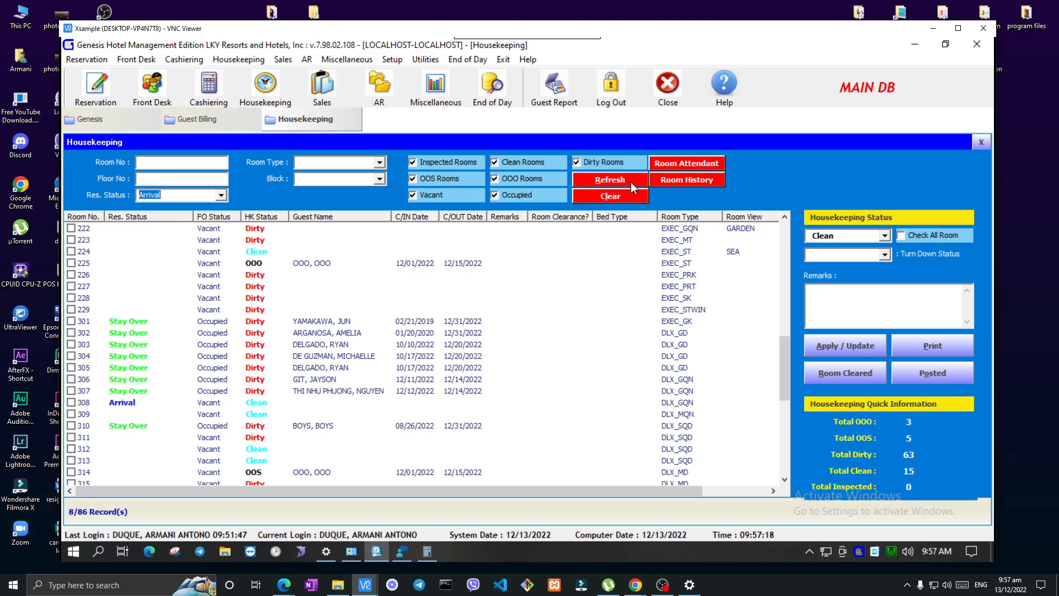
click(431, 161)
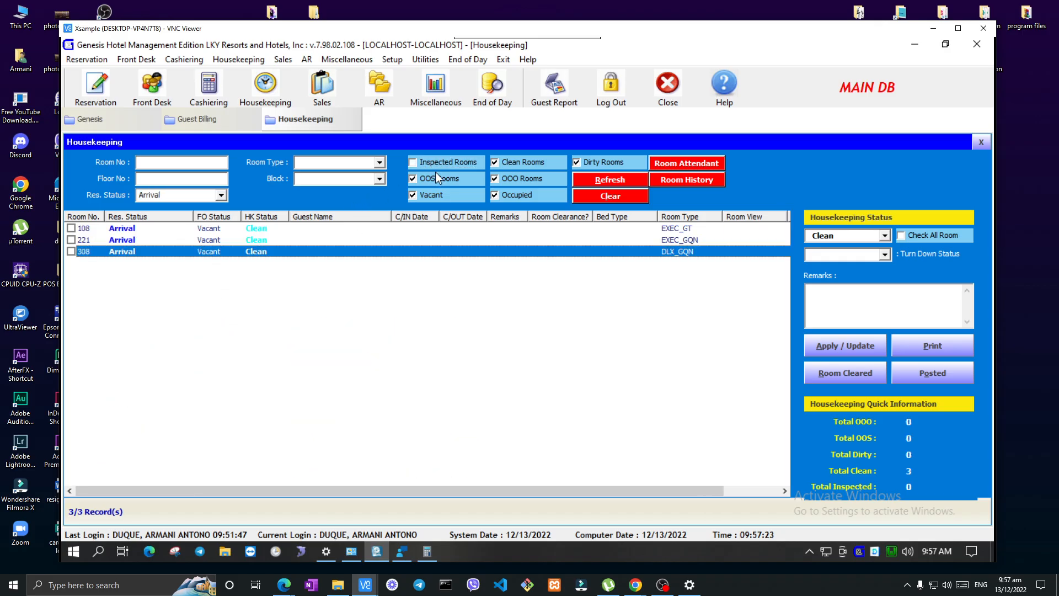
click(439, 161)
Go through arrival rooms 221, 308 and 108 and examine their front office and housekeeping statuses
click(95, 241)
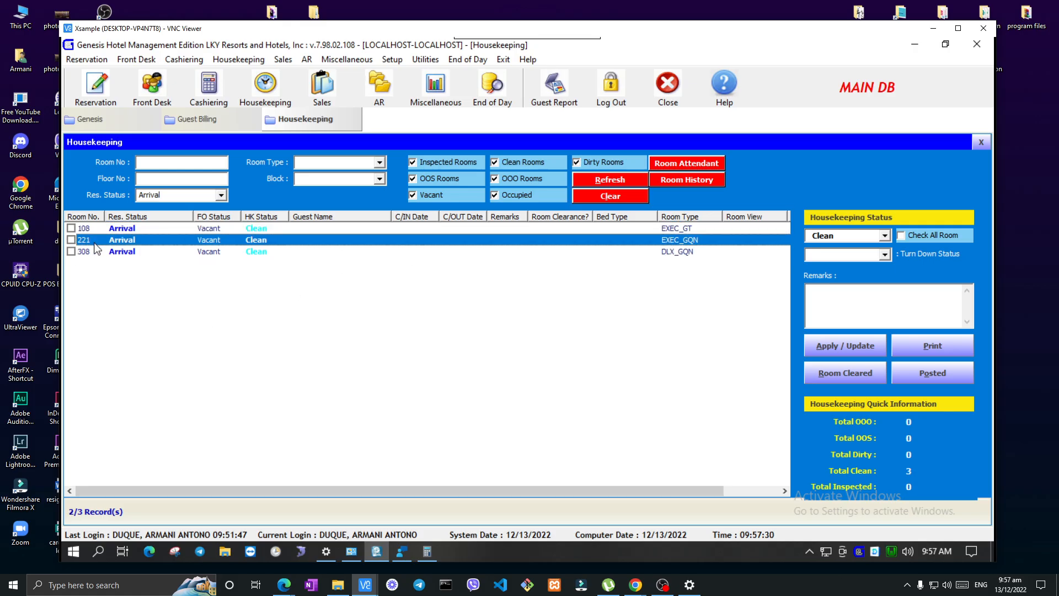
click(96, 252)
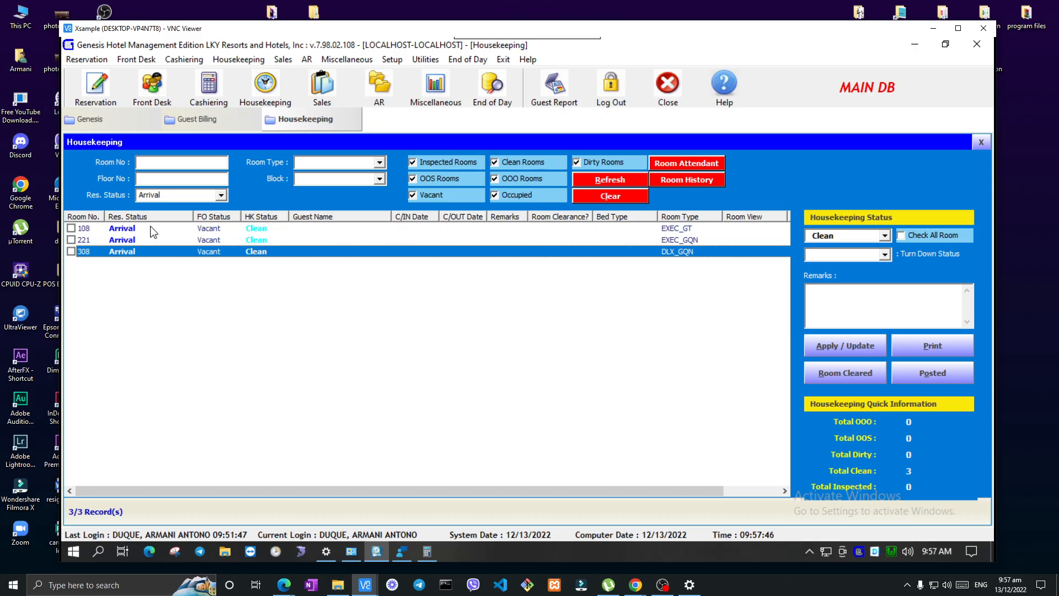
click(123, 230)
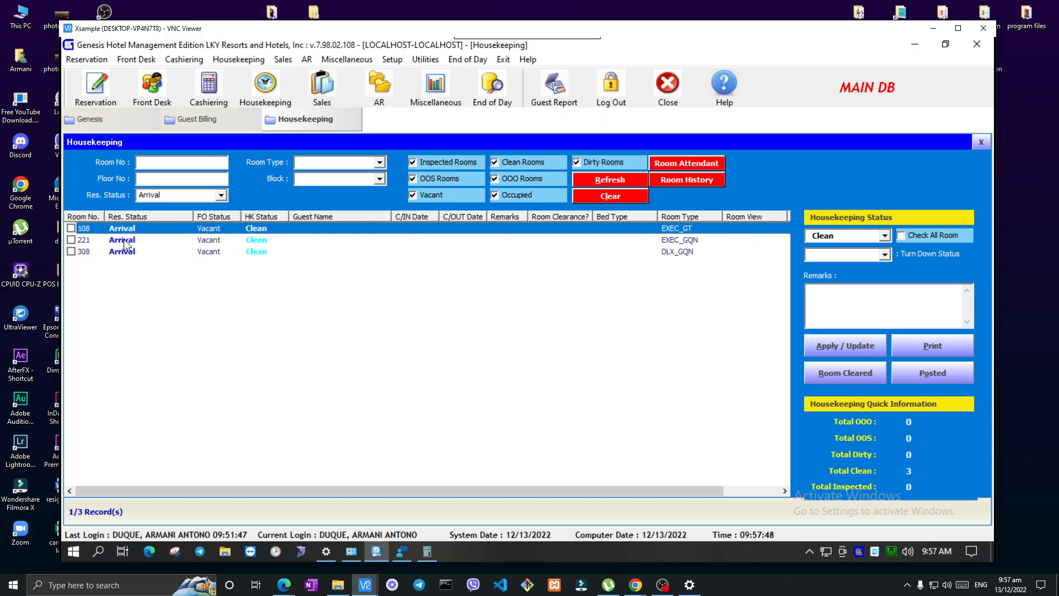
key(Down)
key(Down)
key(Up)
key(Up)
key(Down)
key(Down)
key(Up)
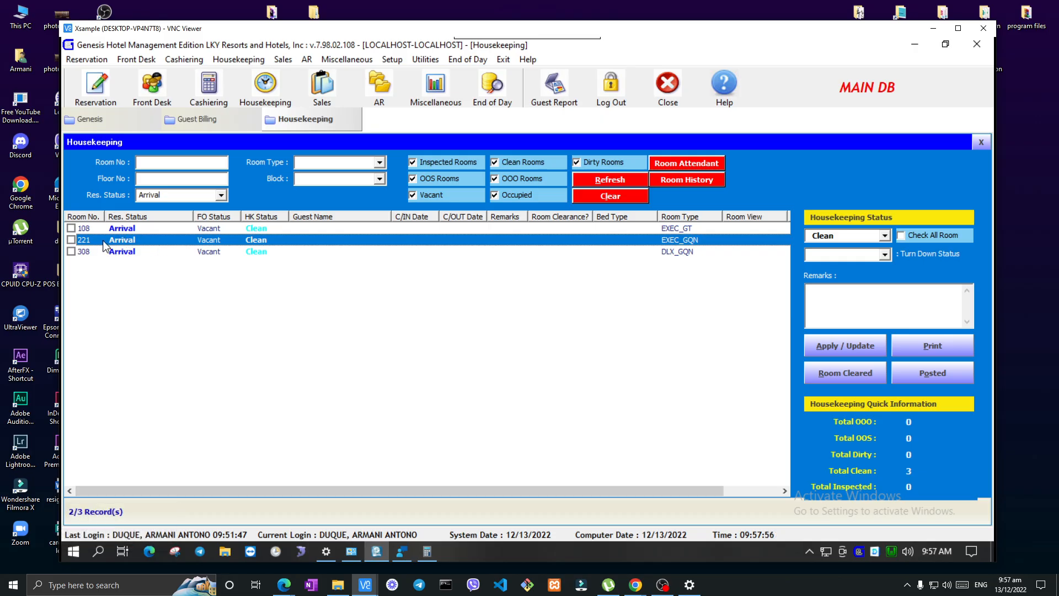
Filter the housekeeping room list by the Departure reservation status
click(210, 200)
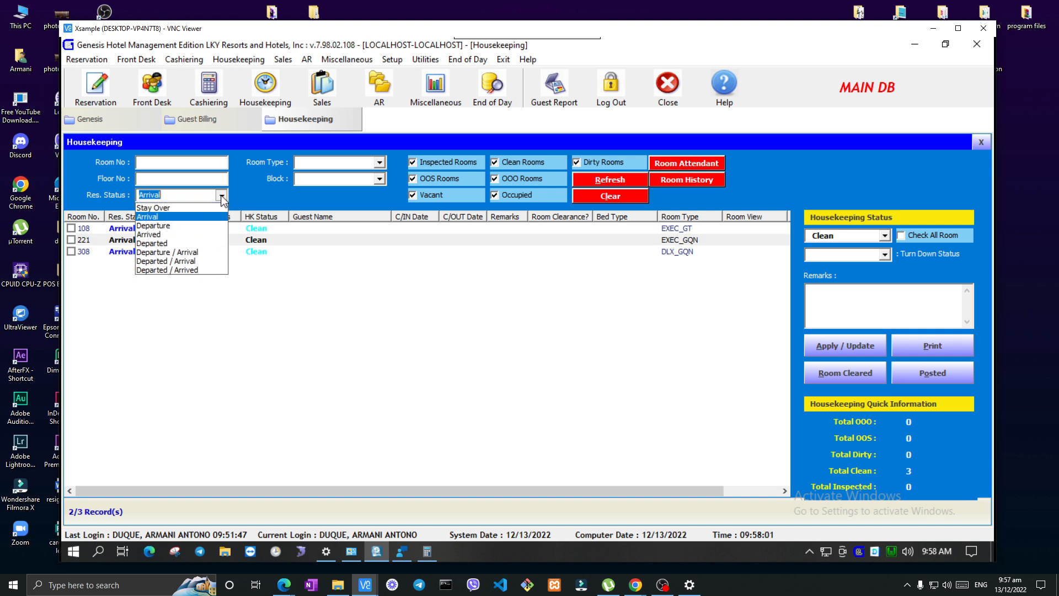
click(172, 227)
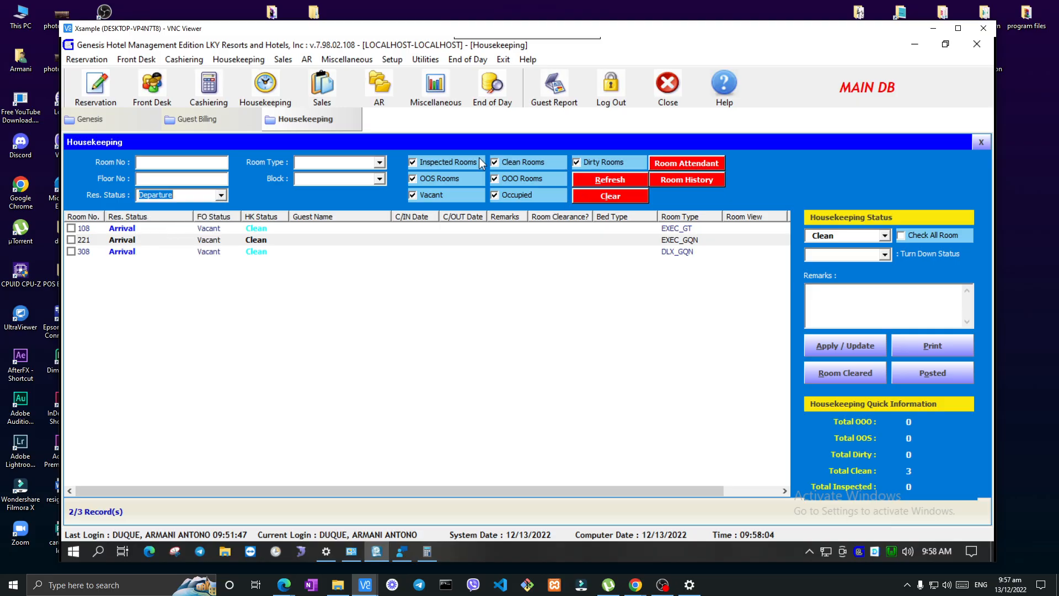
click(440, 162)
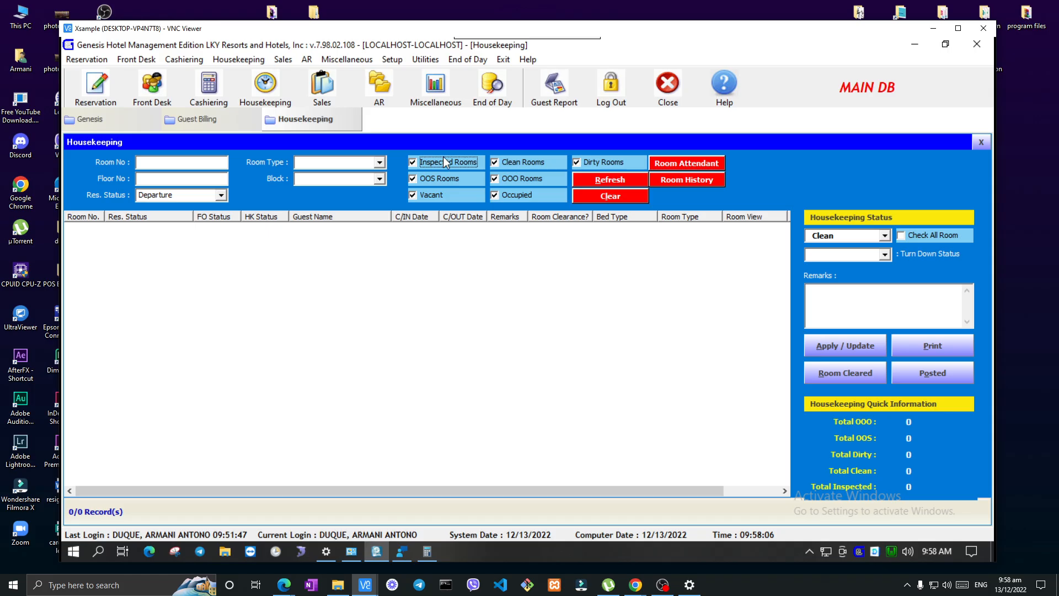
Filter the housekeeping room list by the Departure / Arrival reservation status
click(221, 195)
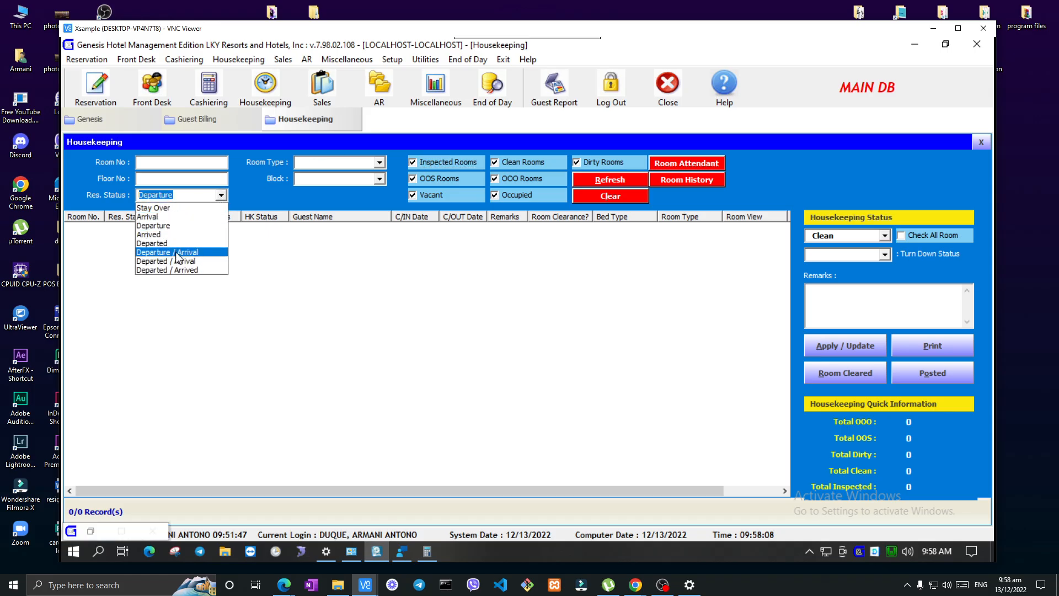
click(176, 253)
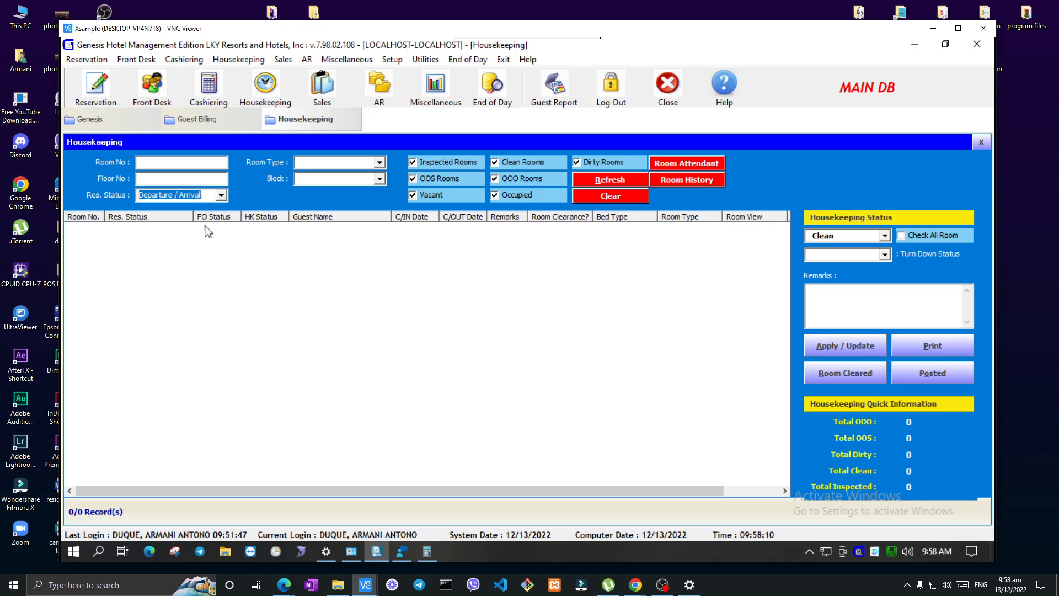
click(451, 163)
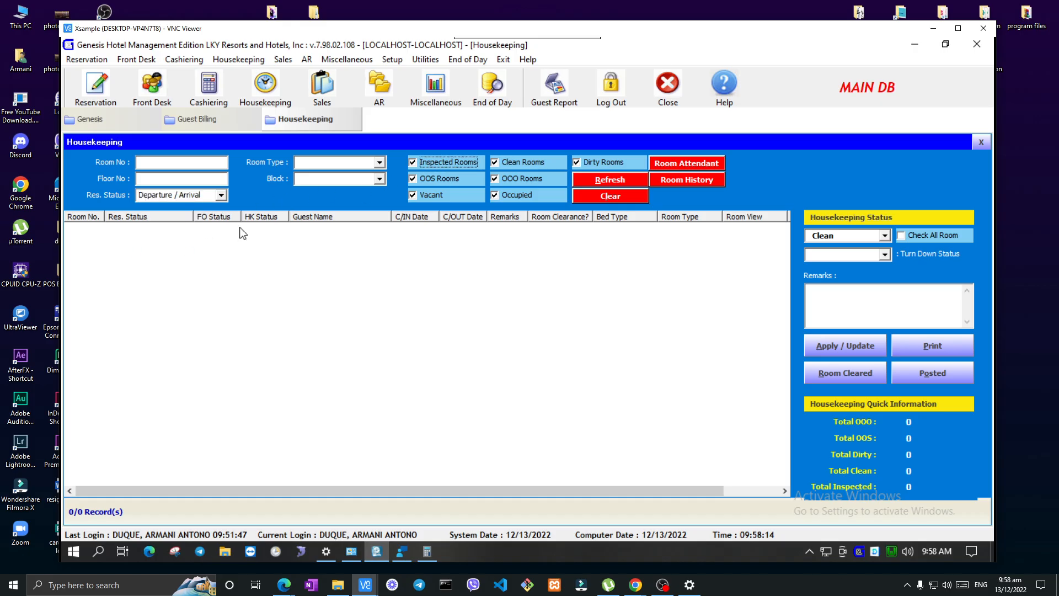
Filter the housekeeping room list by the Departed / Arrival reservation status
click(219, 195)
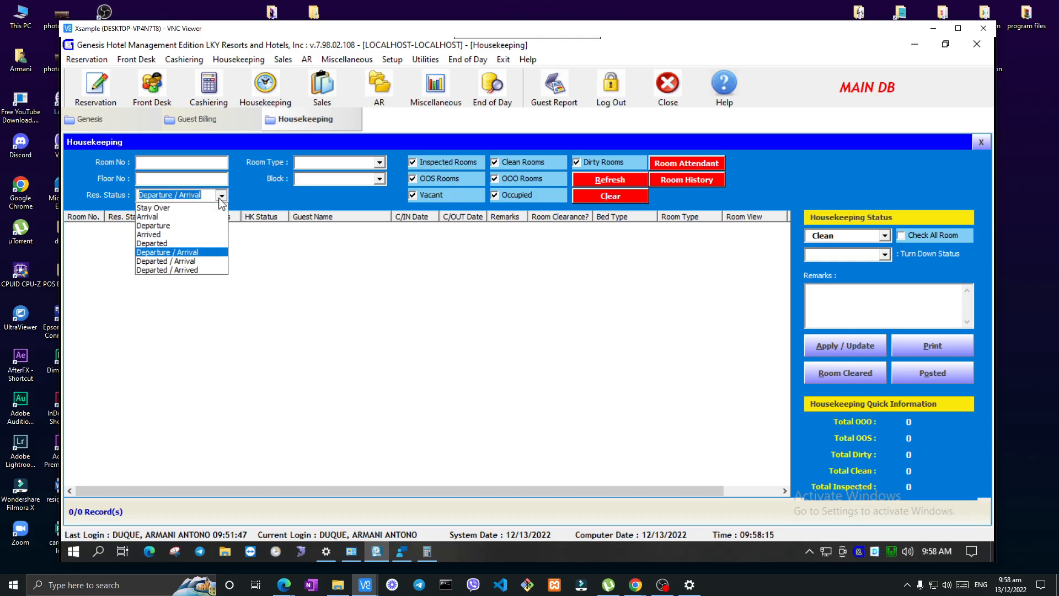
click(190, 262)
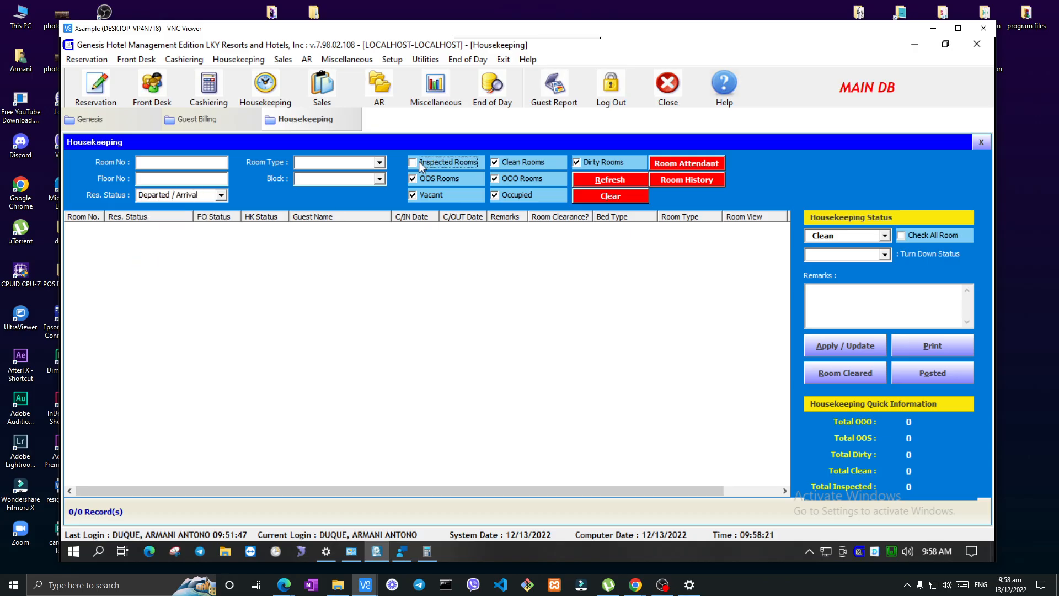
click(380, 162)
click(379, 162)
Replace the reservation status filter with Stay Over and look through the matching rooms
click(210, 196)
key(Delete)
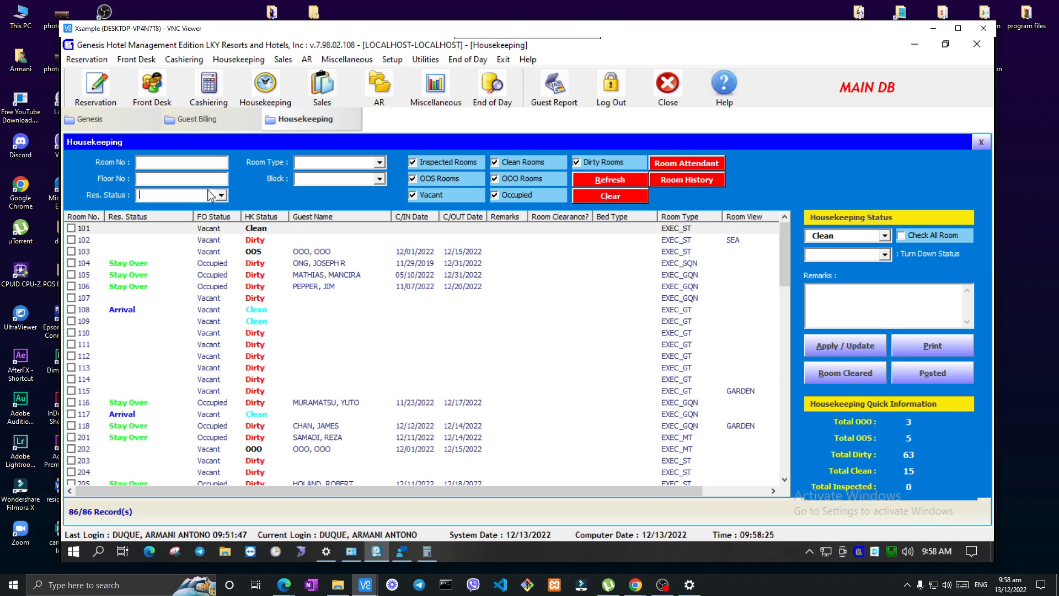
click(220, 195)
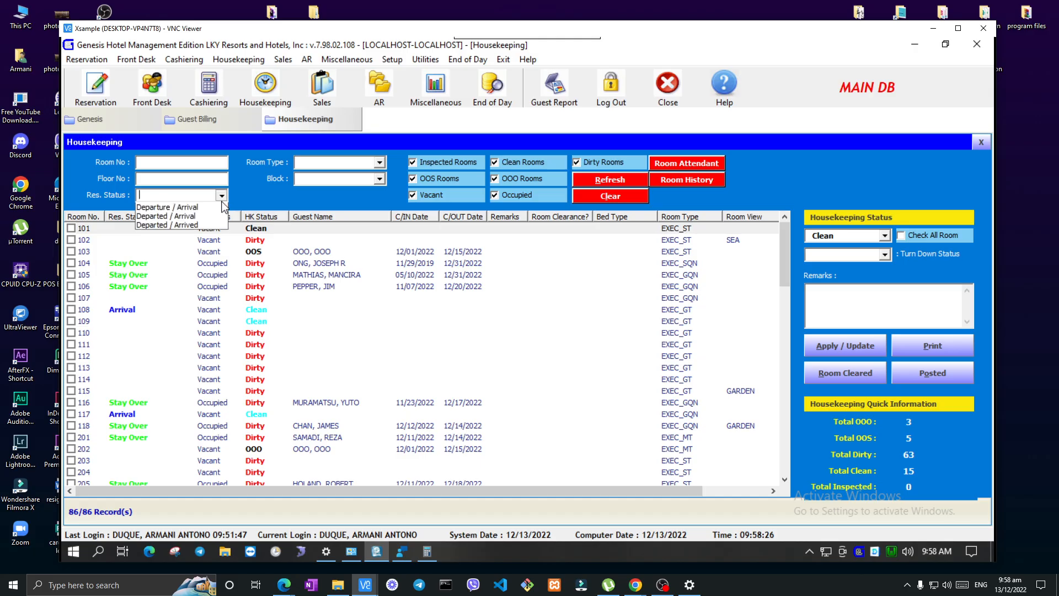
click(202, 209)
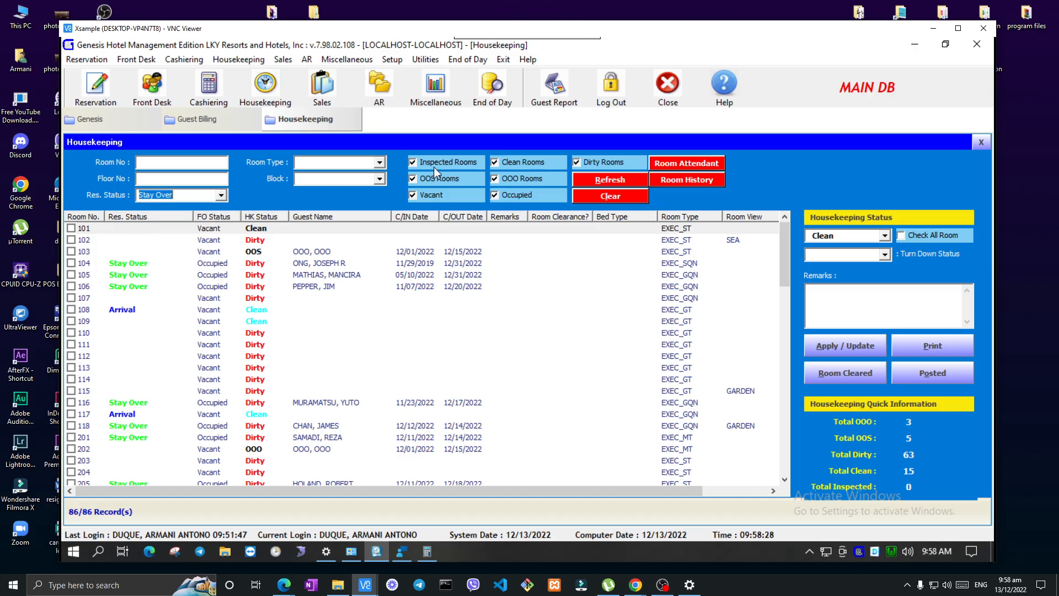
key(Return)
scroll(334, 301, down, 3)
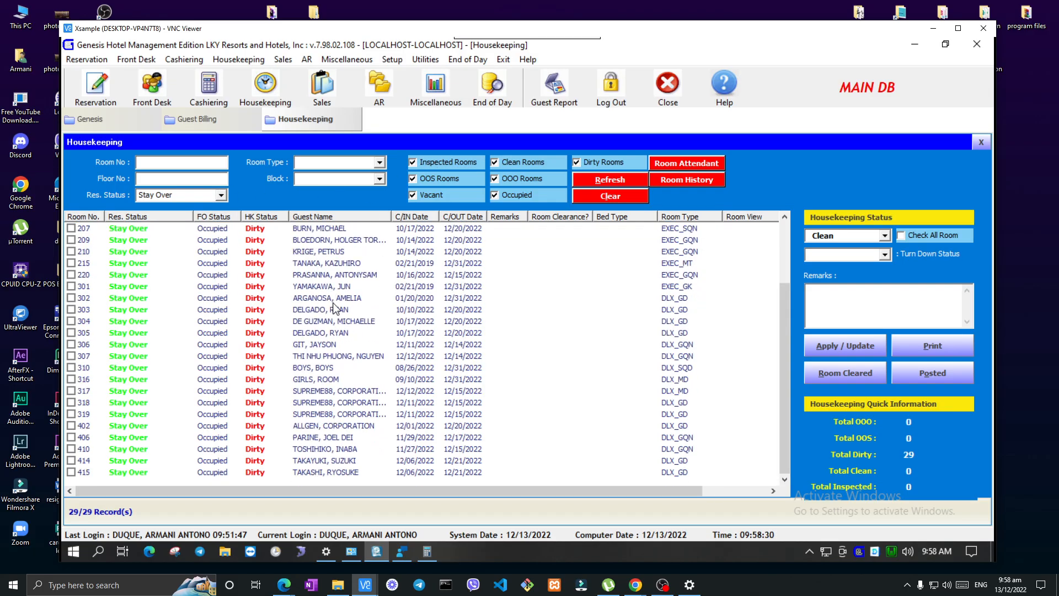
scroll(516, 372, up, 3)
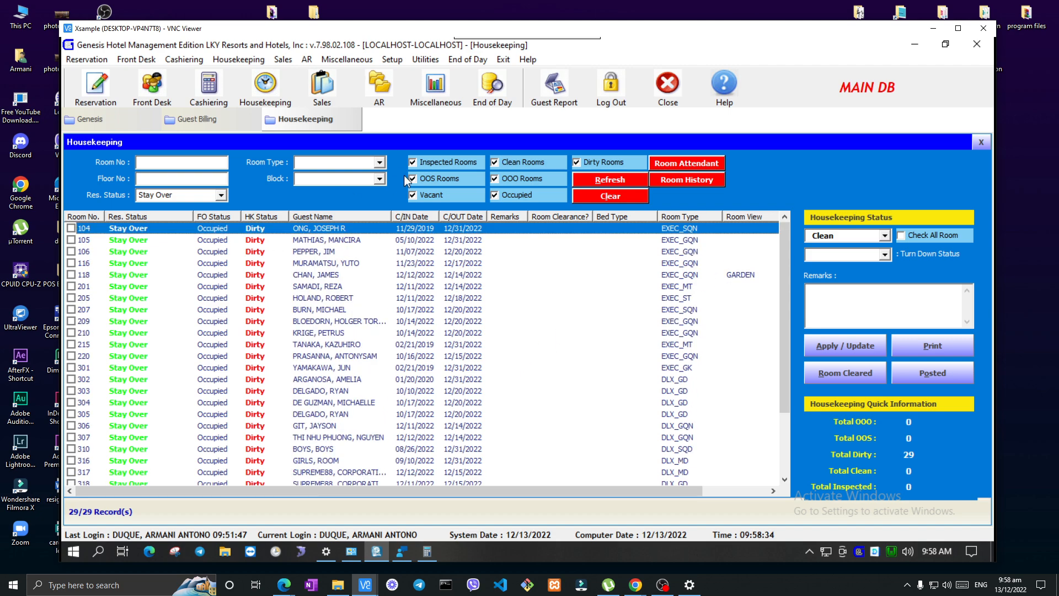
Clear the Stay Over reservation status filter to list all rooms again
drag(190, 196, 132, 195)
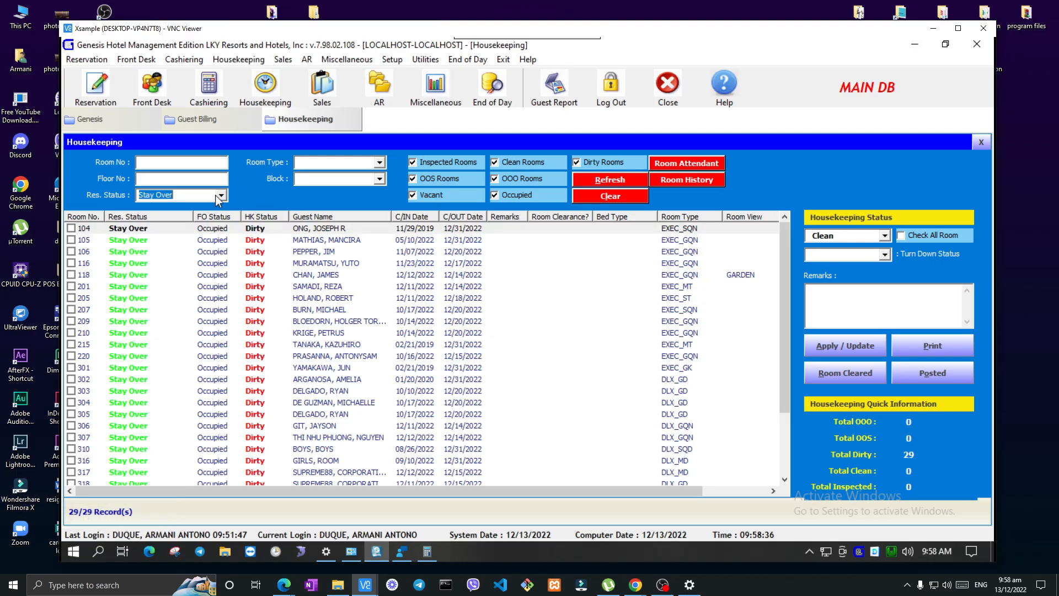
key(BackSpace)
key(Return)
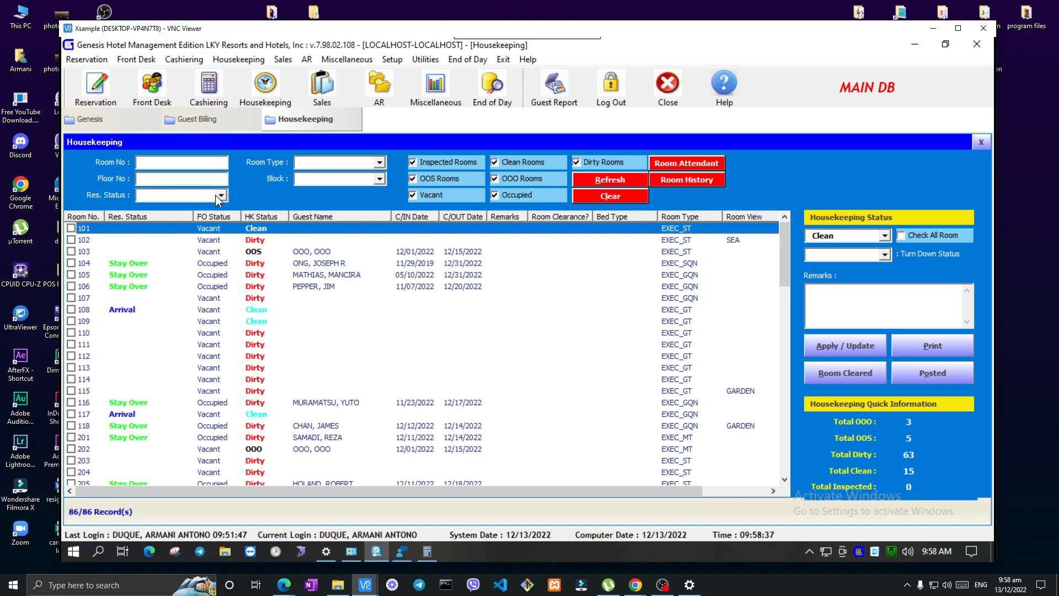
Find arrival rooms 108 and 117 in the full room list and examine their statuses
click(192, 310)
scroll(254, 335, down, 4)
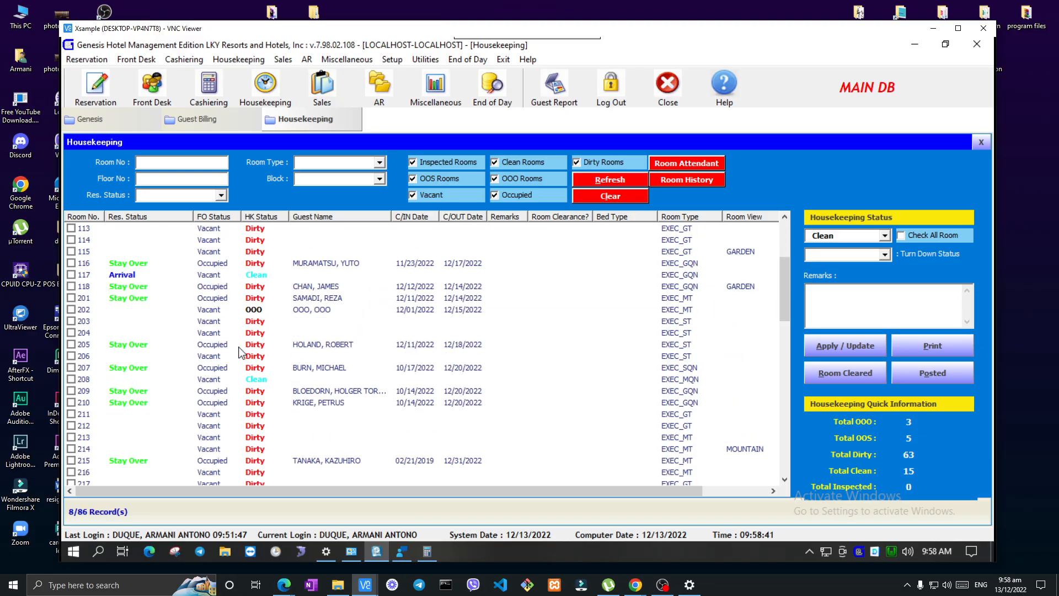
click(187, 278)
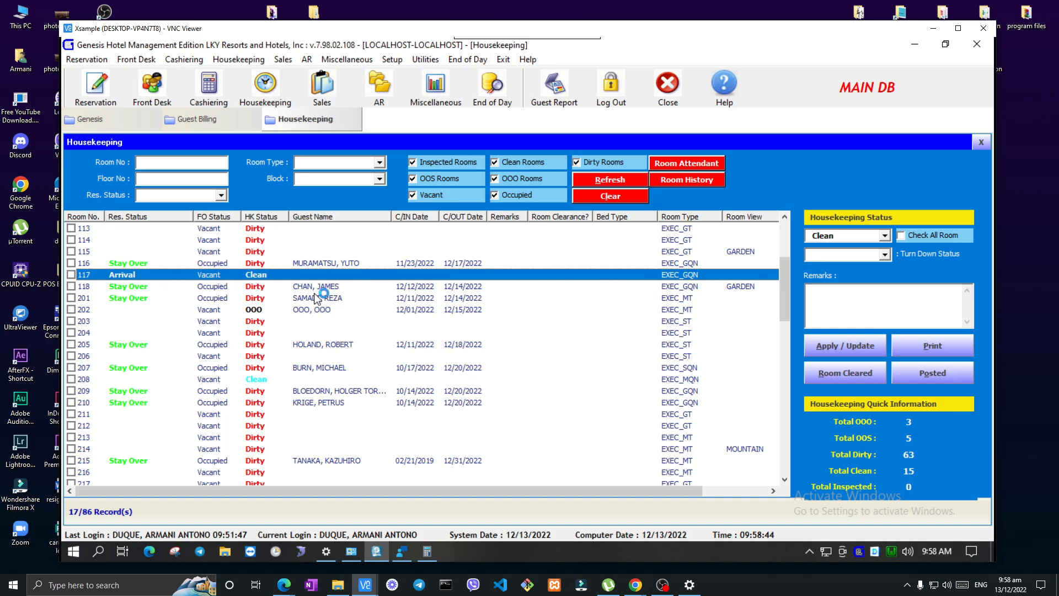
scroll(307, 325, up, 4)
scroll(483, 318, down, 1)
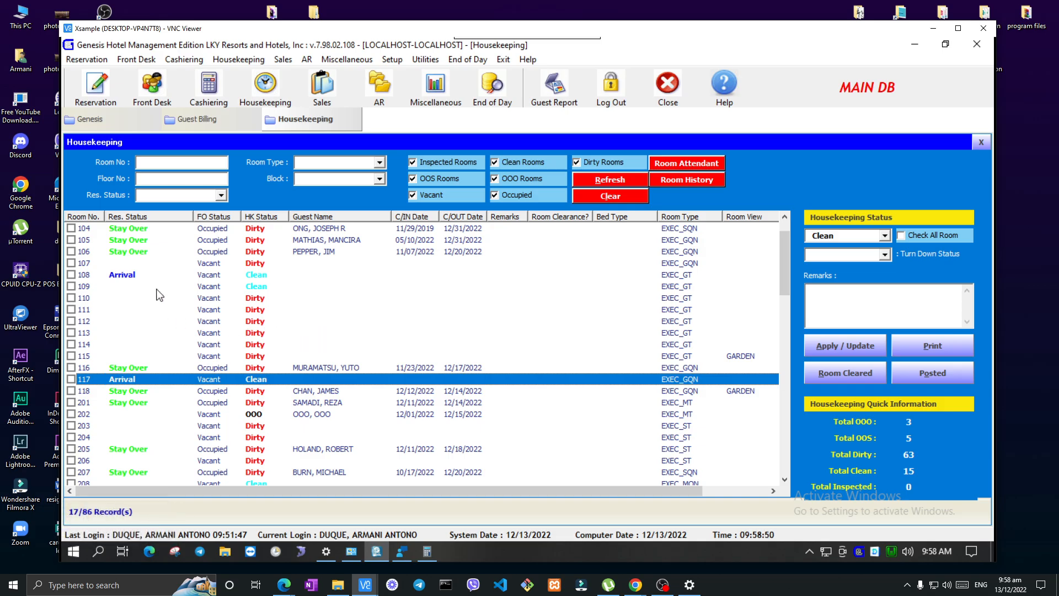
Compare the housekeeping statuses of rooms 112, 108 and 109, and view the status options available for room 109
click(267, 320)
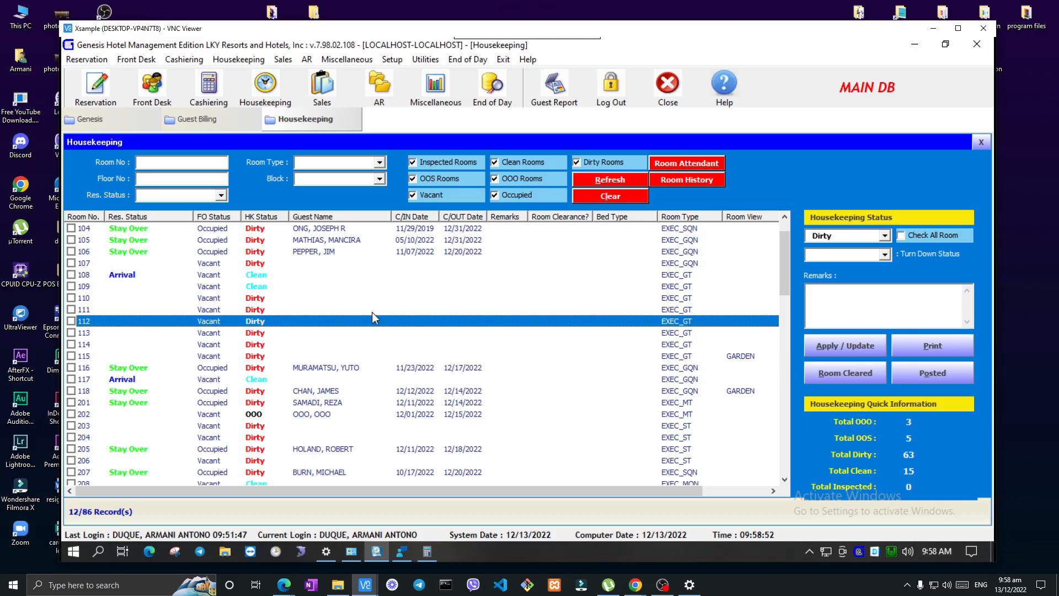
click(141, 275)
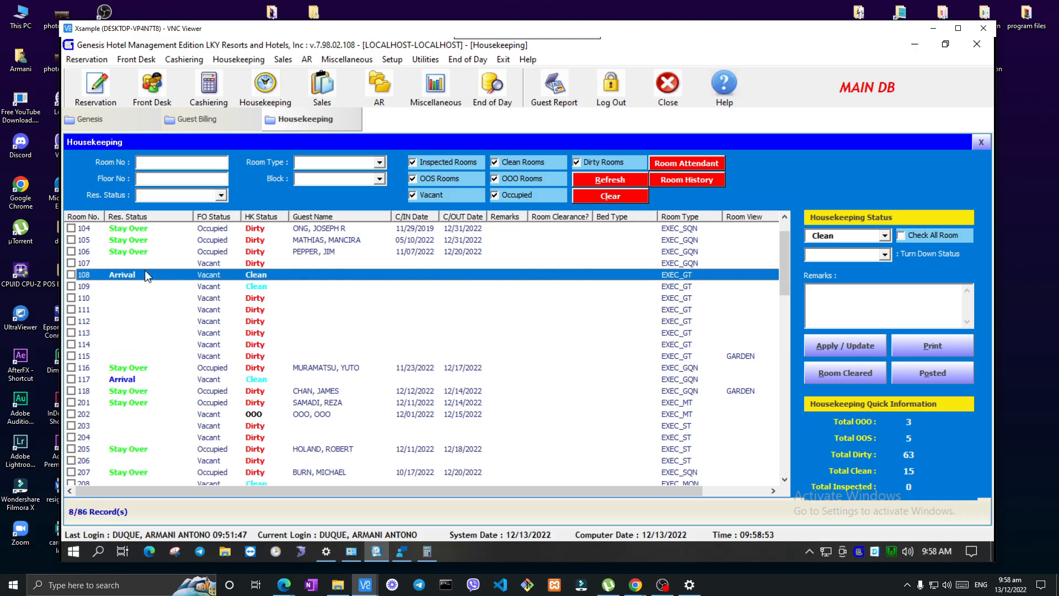
click(274, 288)
click(885, 236)
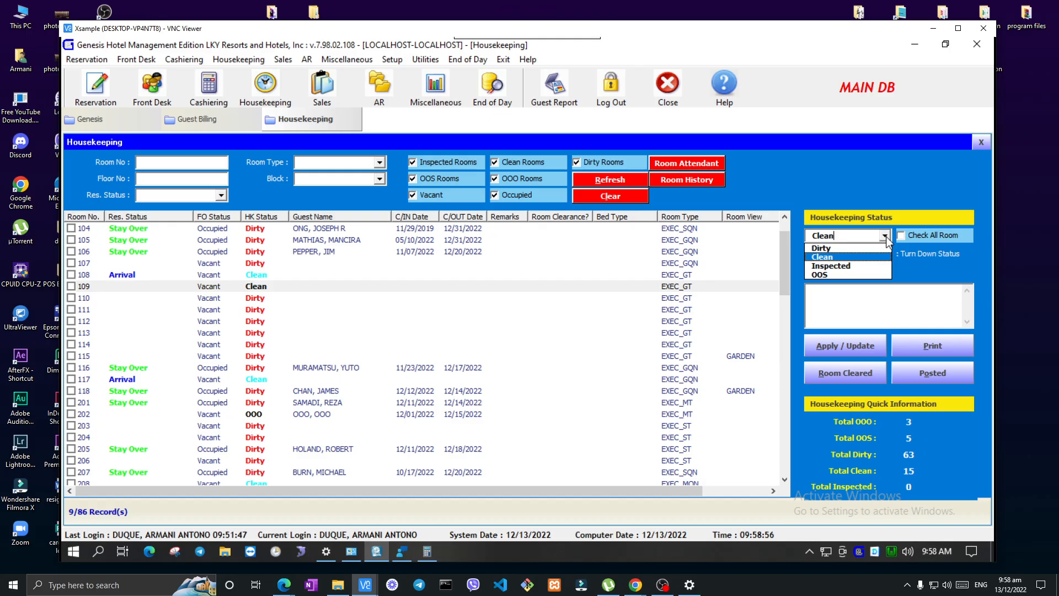
Select stay-over room 106 and look through the reservation and housekeeping statuses of the remaining rooms down to room 419
click(160, 252)
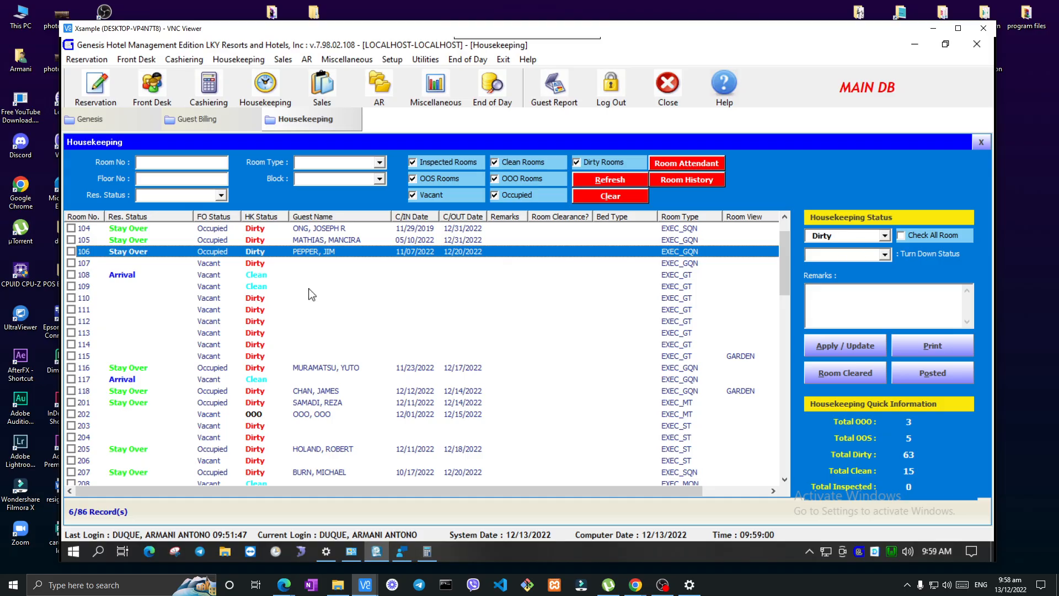
scroll(306, 343, down, 4)
scroll(306, 343, down, 6)
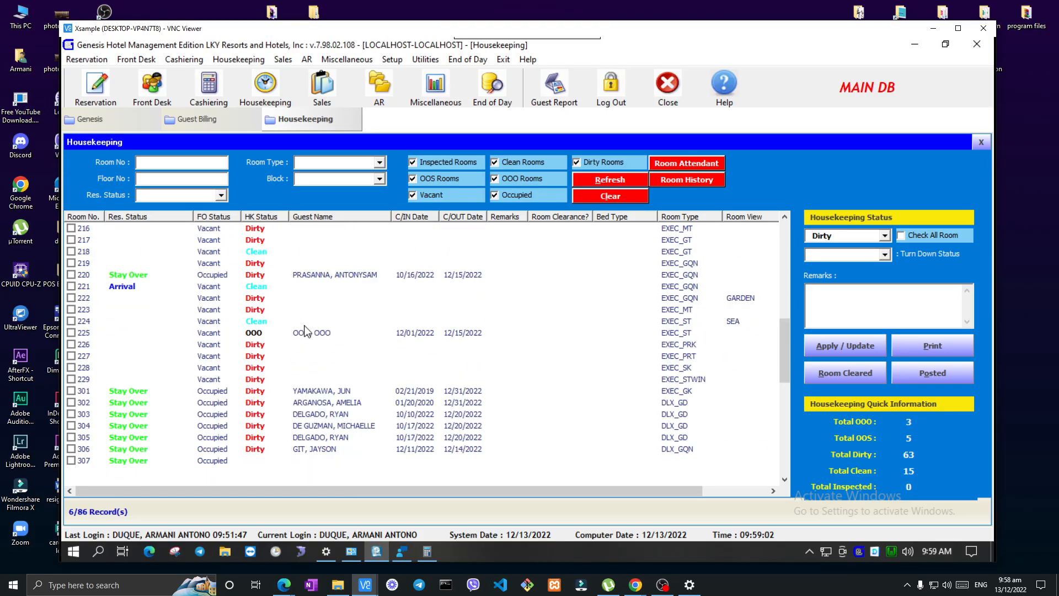
scroll(273, 341, down, 5)
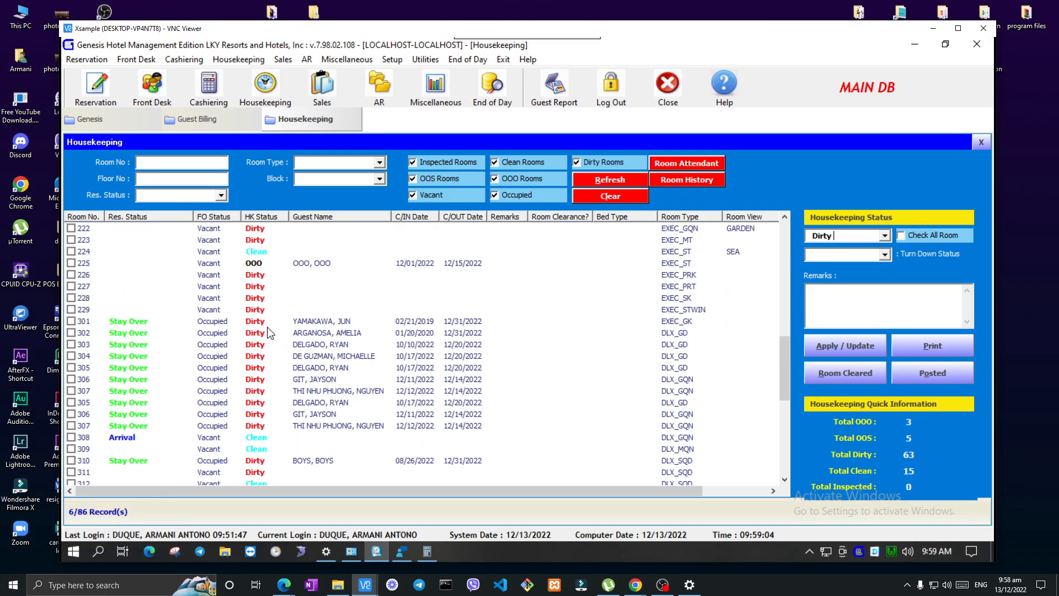
scroll(270, 337, down, 5)
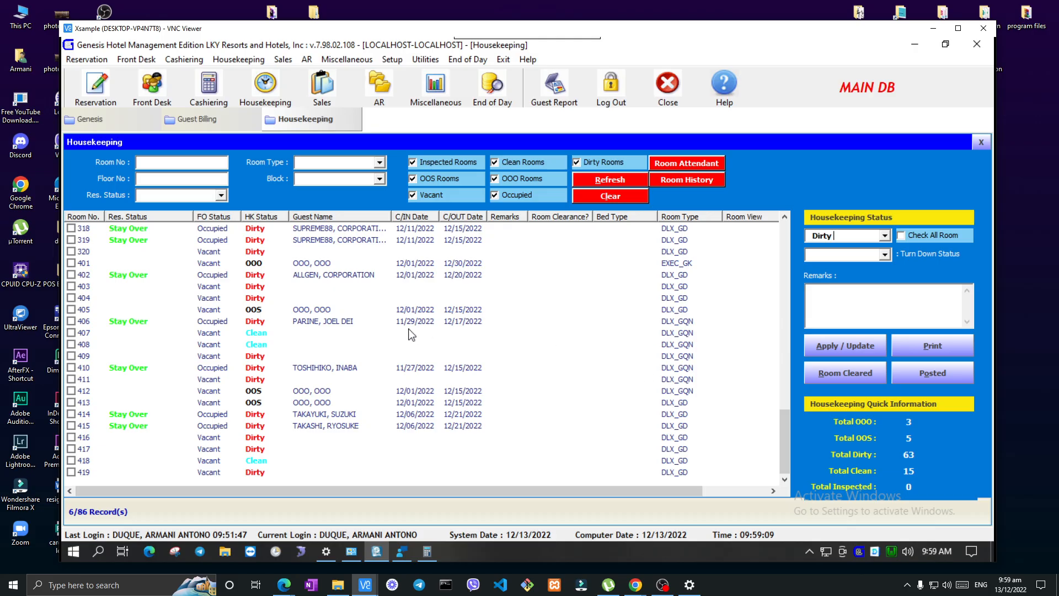
scroll(712, 351, up, 13)
scroll(711, 347, up, 1)
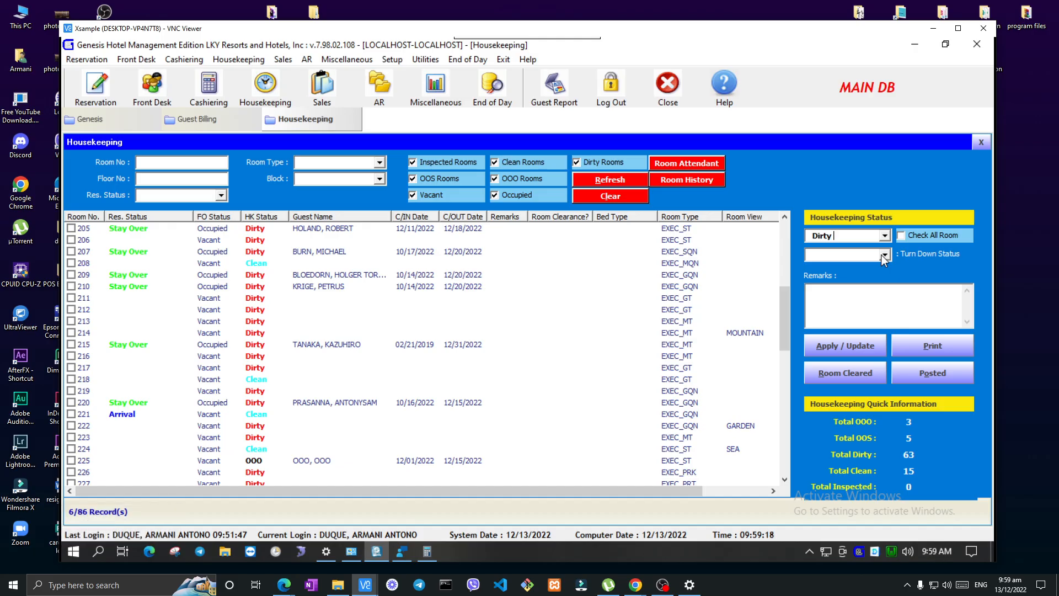
Open the front desk's Arrival List
click(134, 60)
click(133, 74)
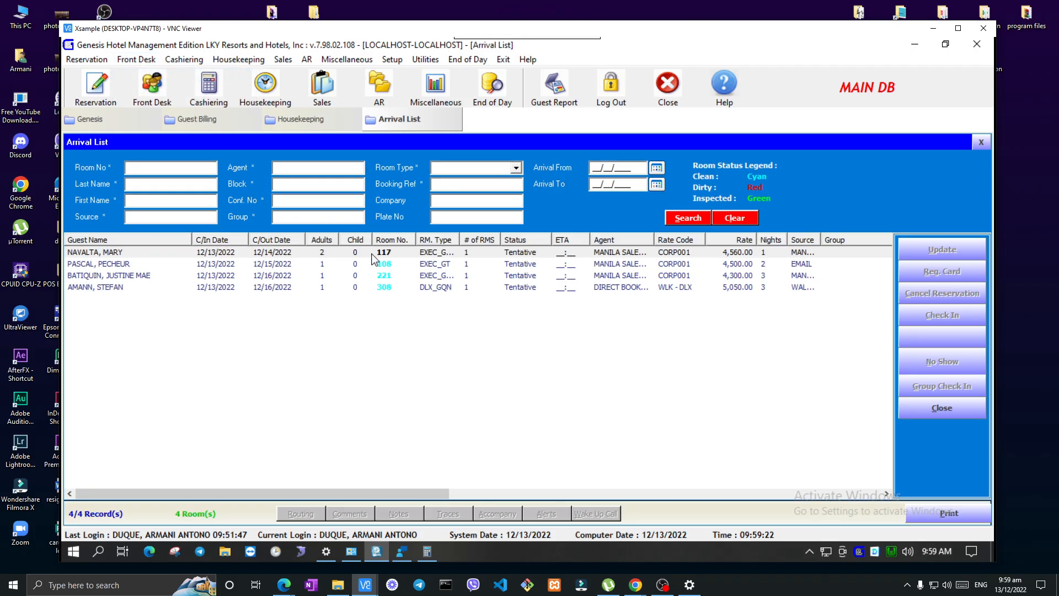
Go through arrival rooms 117, 108, 221 and 308 in the Arrival List and check their room statuses against the colour legend
click(374, 268)
click(374, 276)
click(375, 287)
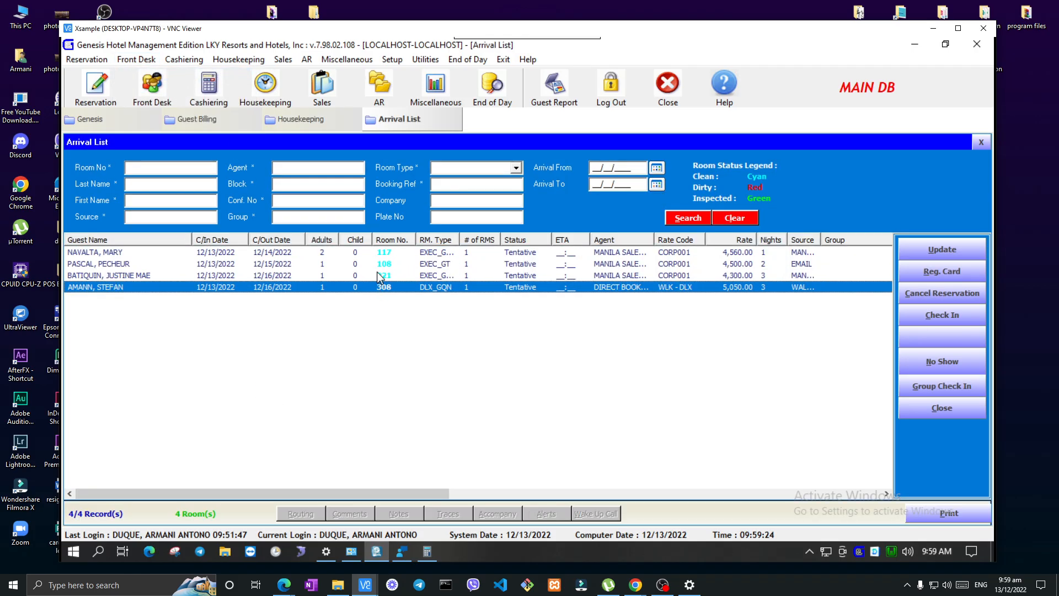
click(380, 276)
click(382, 264)
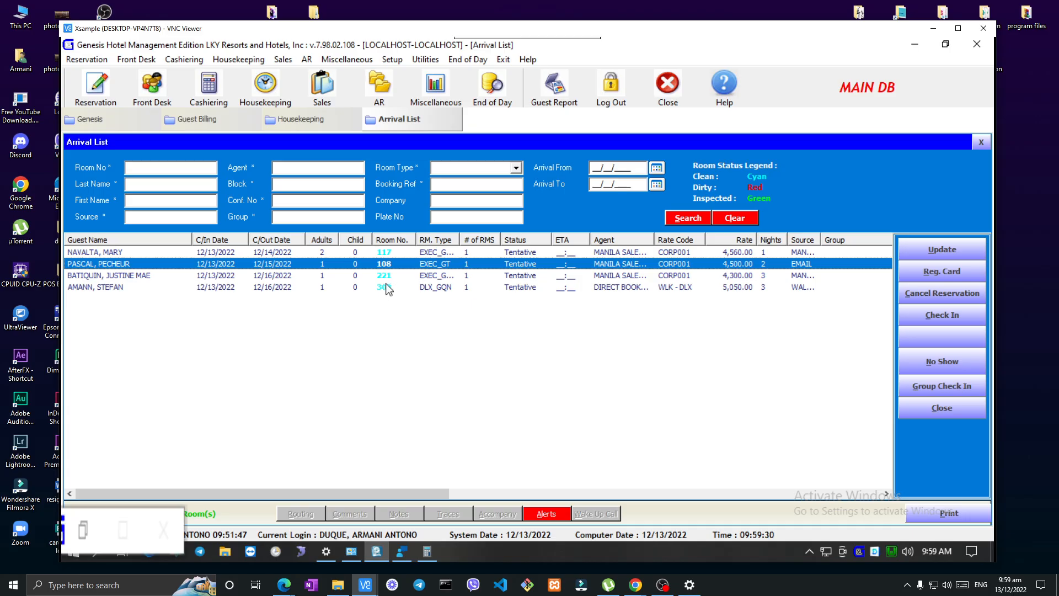
click(388, 277)
click(392, 265)
click(395, 254)
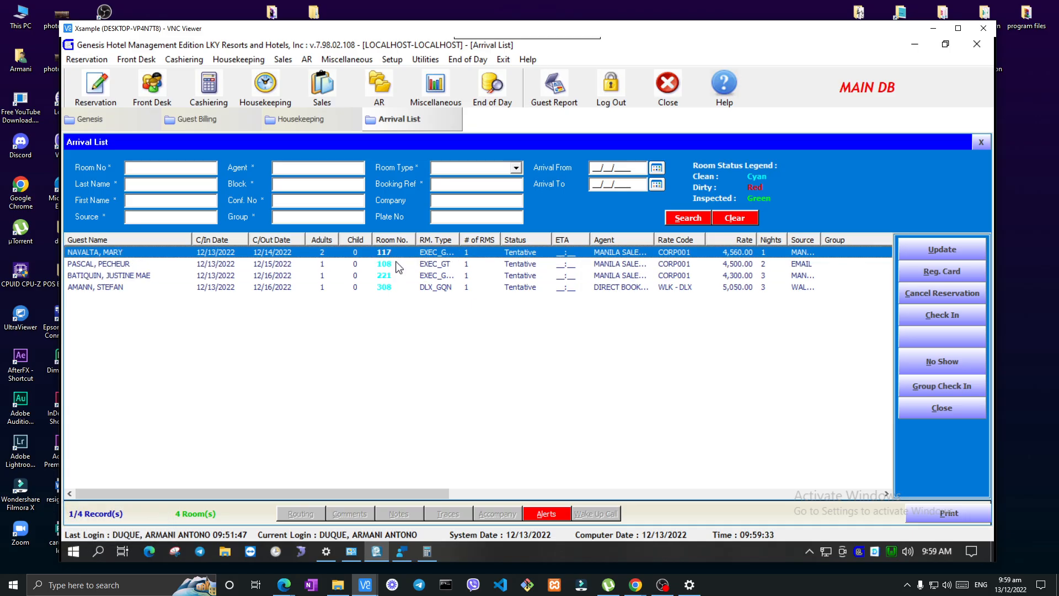
click(394, 264)
click(392, 276)
click(393, 286)
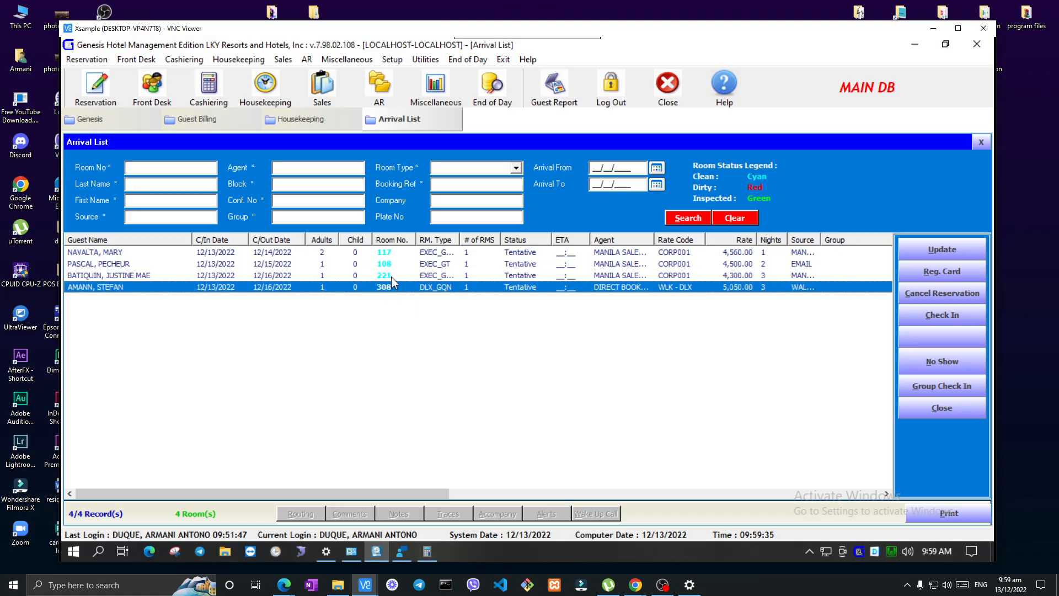
Select stay-over room 207 in Housekeeping, choose Clean as its housekeeping status without applying it, and check the turn-down status options
click(302, 120)
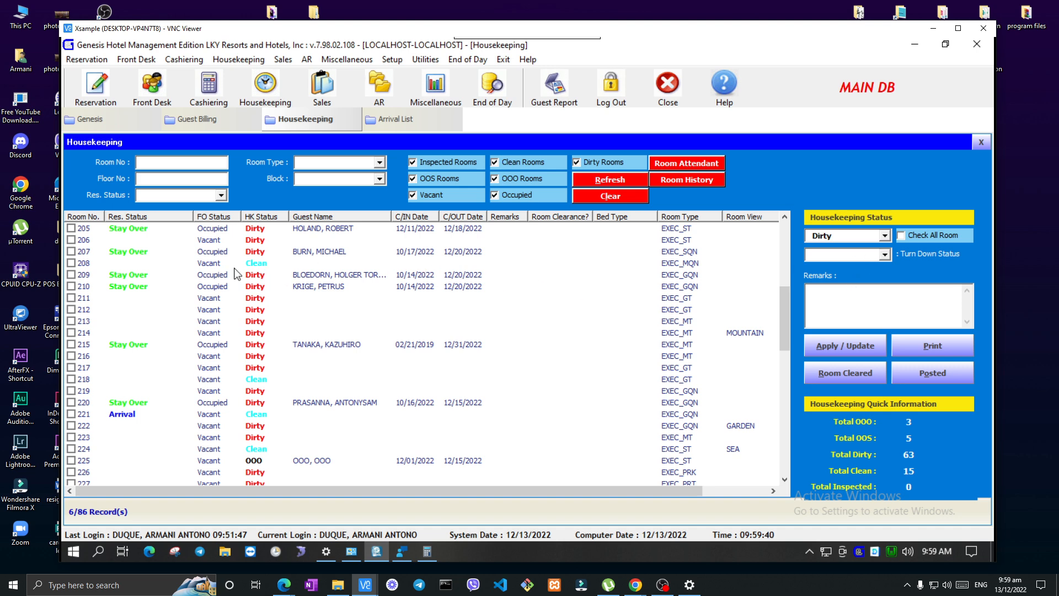
click(250, 252)
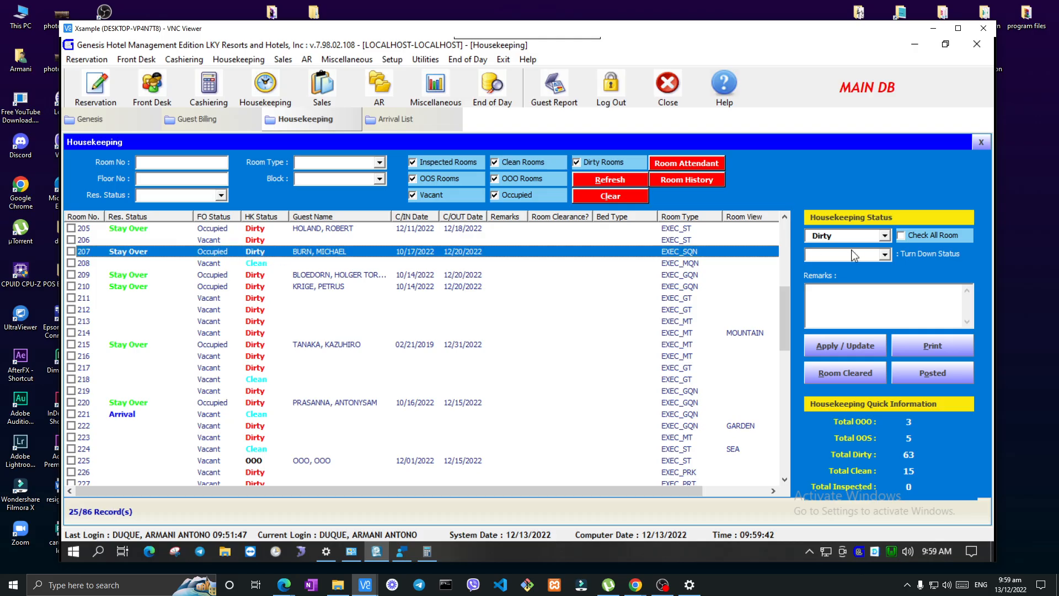
click(885, 236)
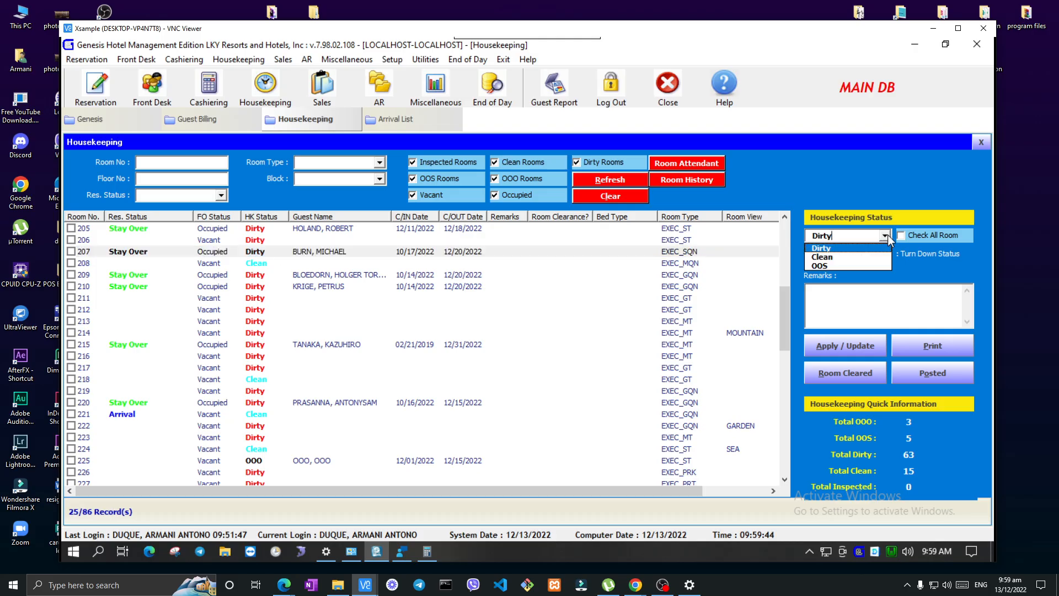
click(848, 258)
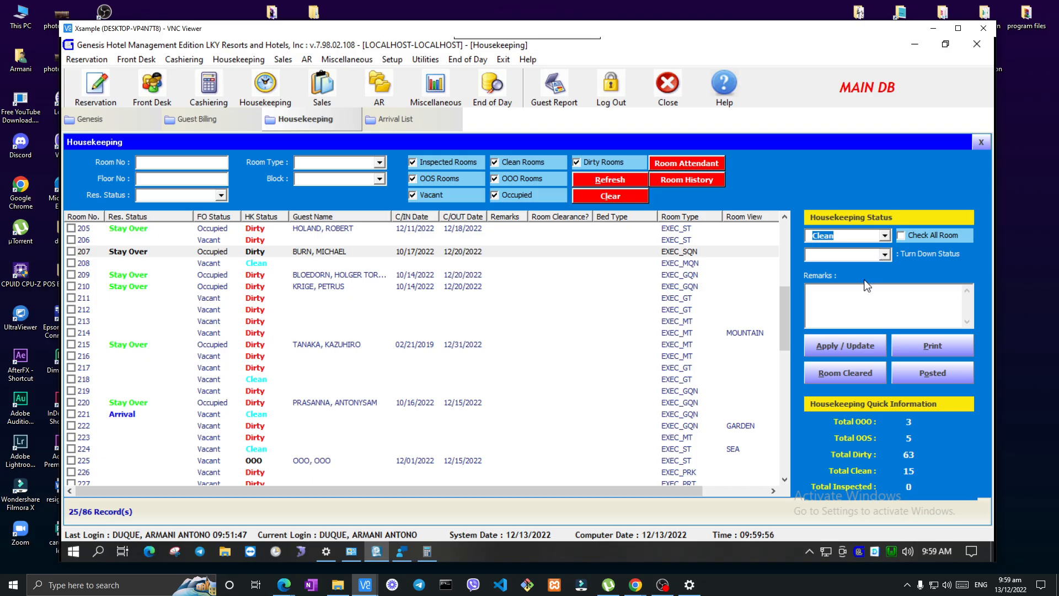
click(884, 255)
click(885, 254)
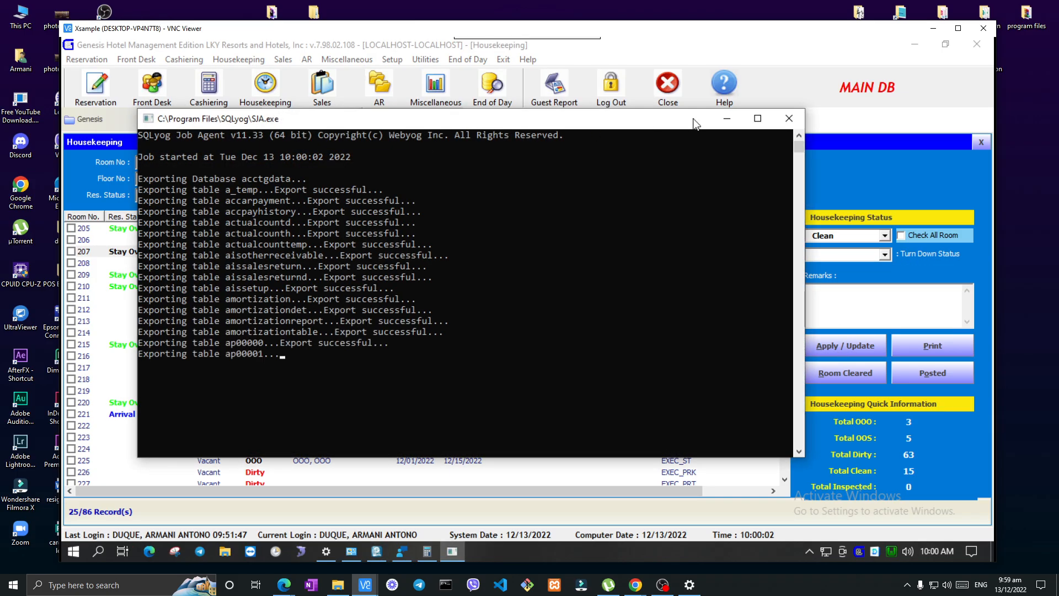
click(727, 118)
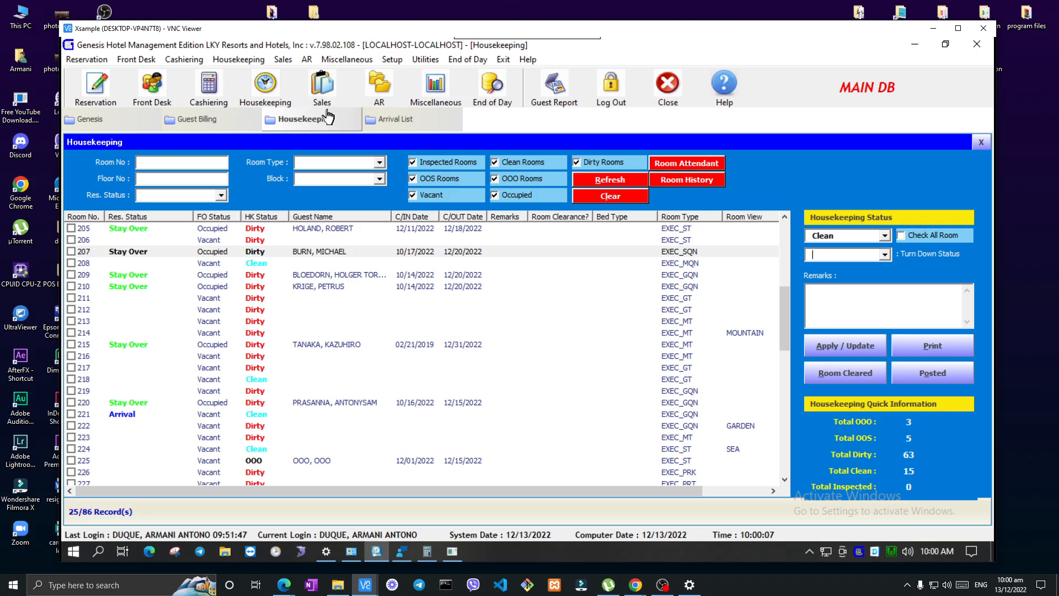
Return to the Arrival List and check the room statuses of all listed arrivals, ending on room 117
click(393, 119)
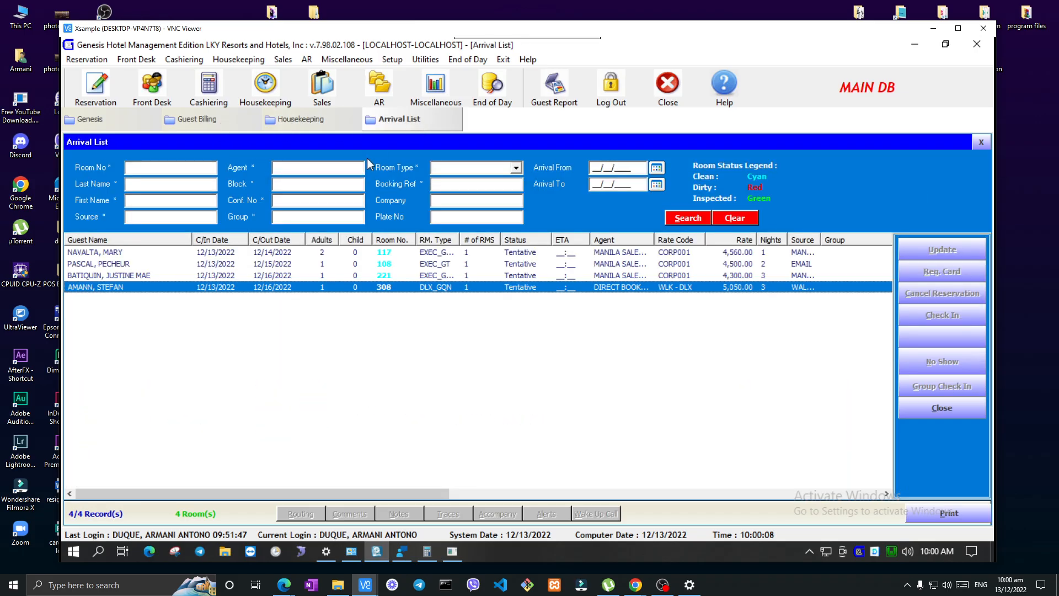
click(396, 254)
click(395, 264)
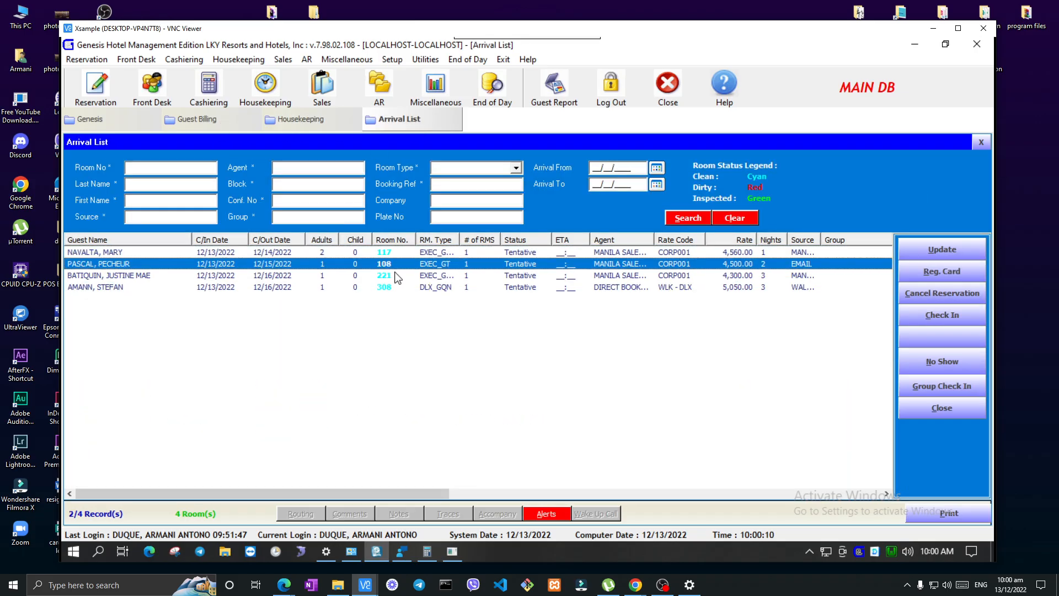
click(396, 275)
click(399, 284)
click(400, 273)
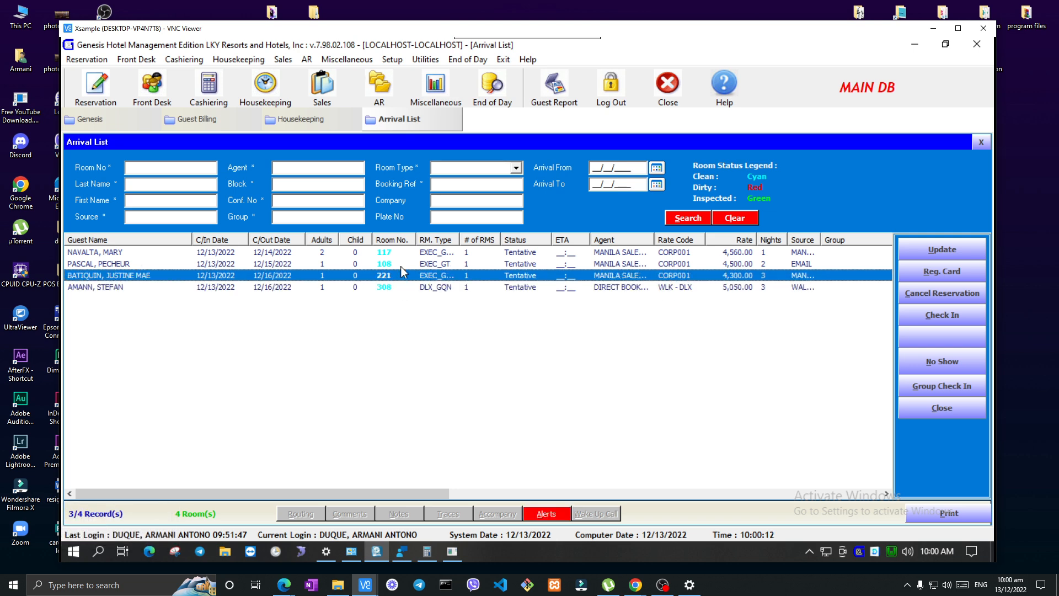
click(401, 265)
click(399, 254)
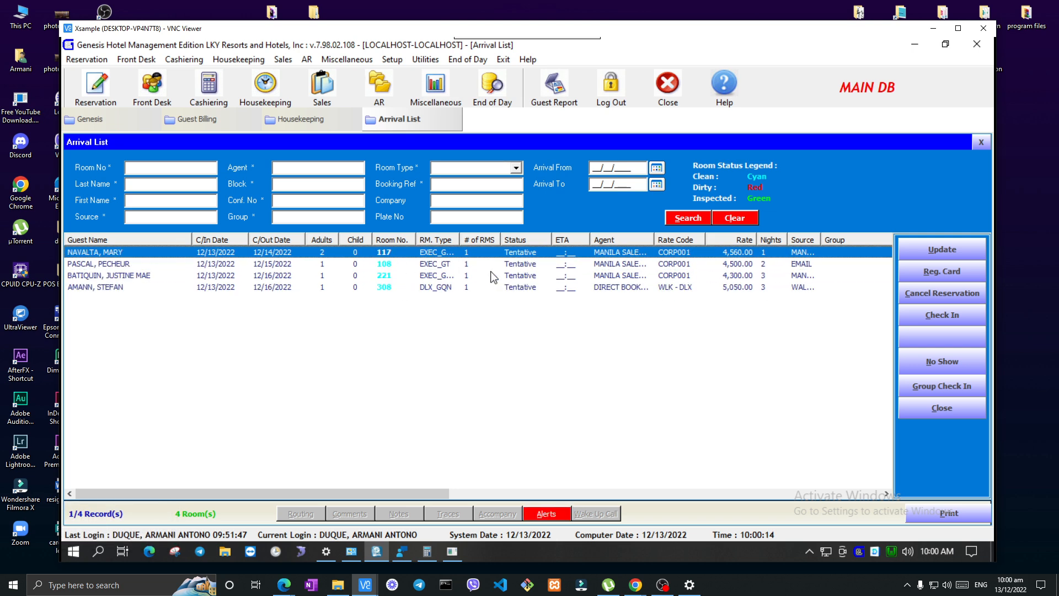
Exclude inspected, OOS and vacant rooms from the Housekeeping list and look through the rooms that remain
click(309, 119)
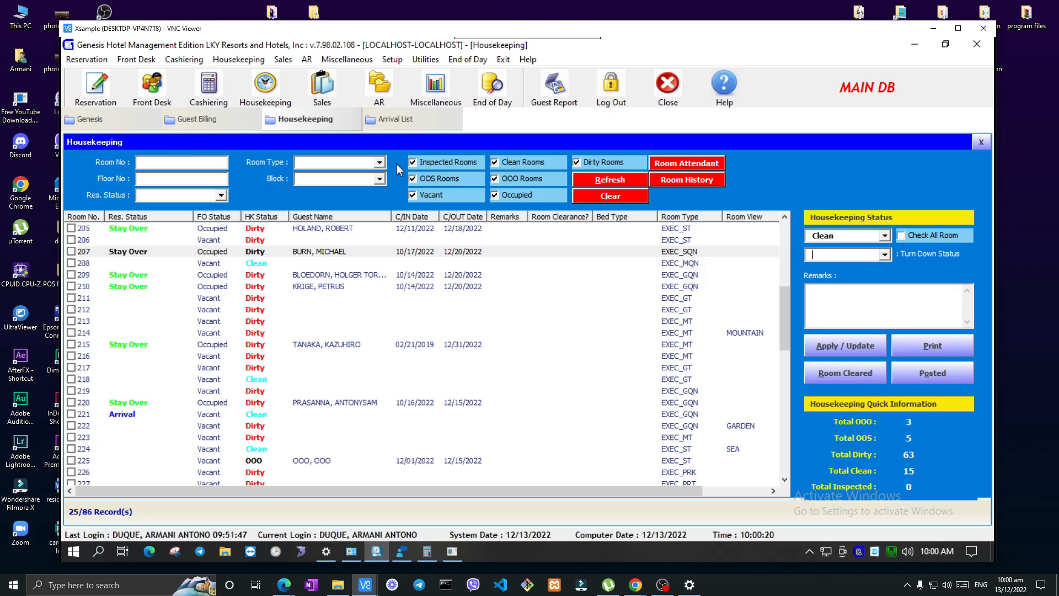
click(426, 163)
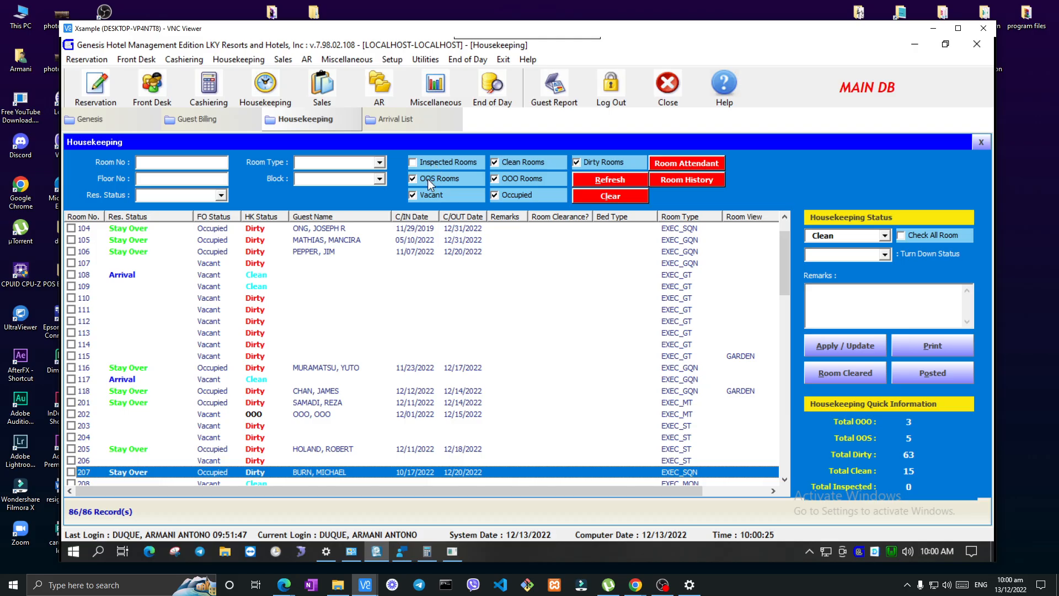
click(428, 179)
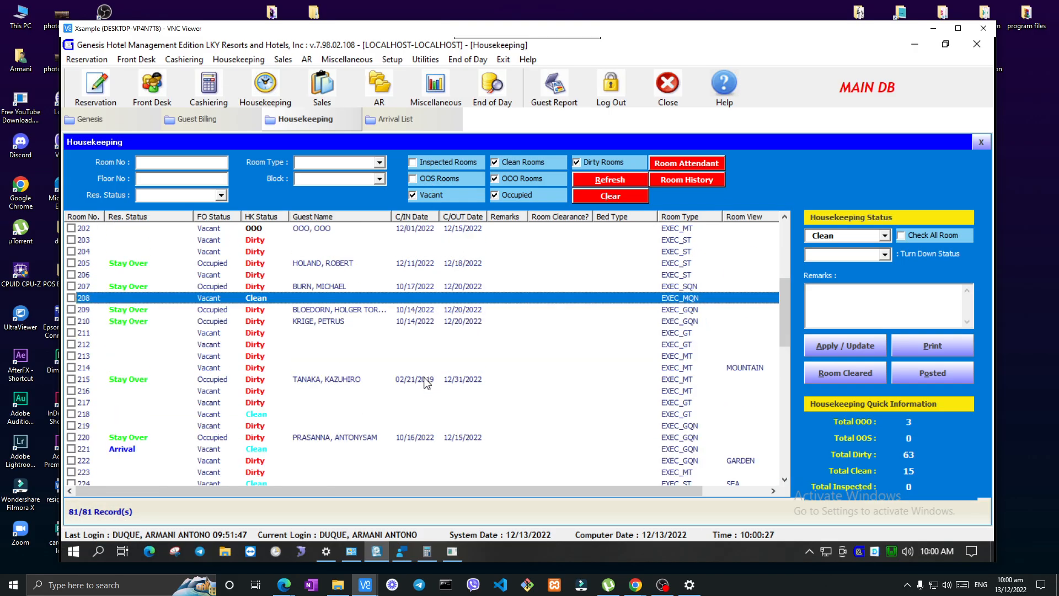
click(437, 196)
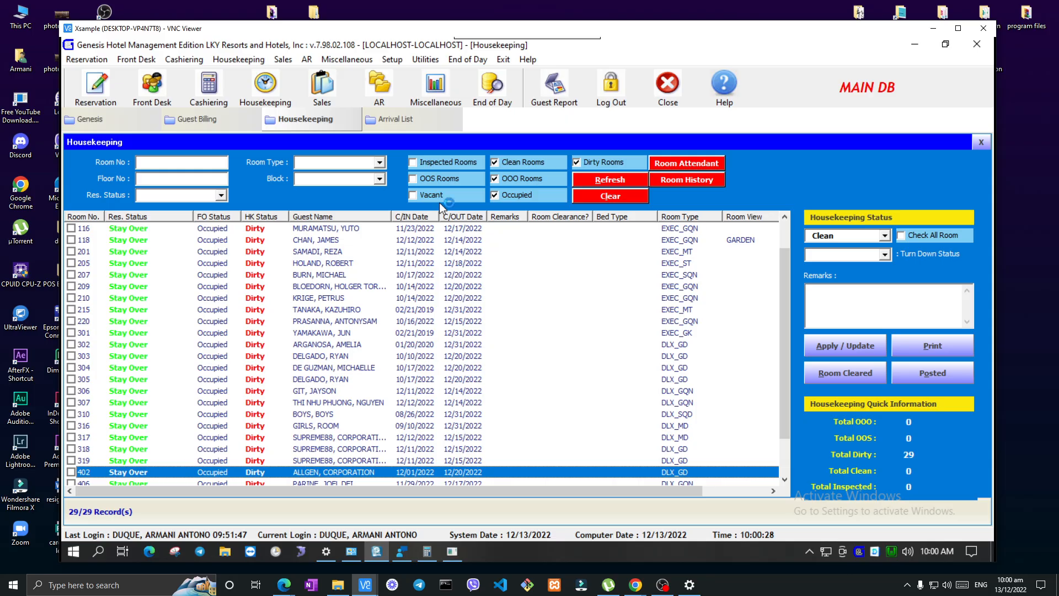
scroll(424, 301, down, 1)
scroll(420, 331, up, 3)
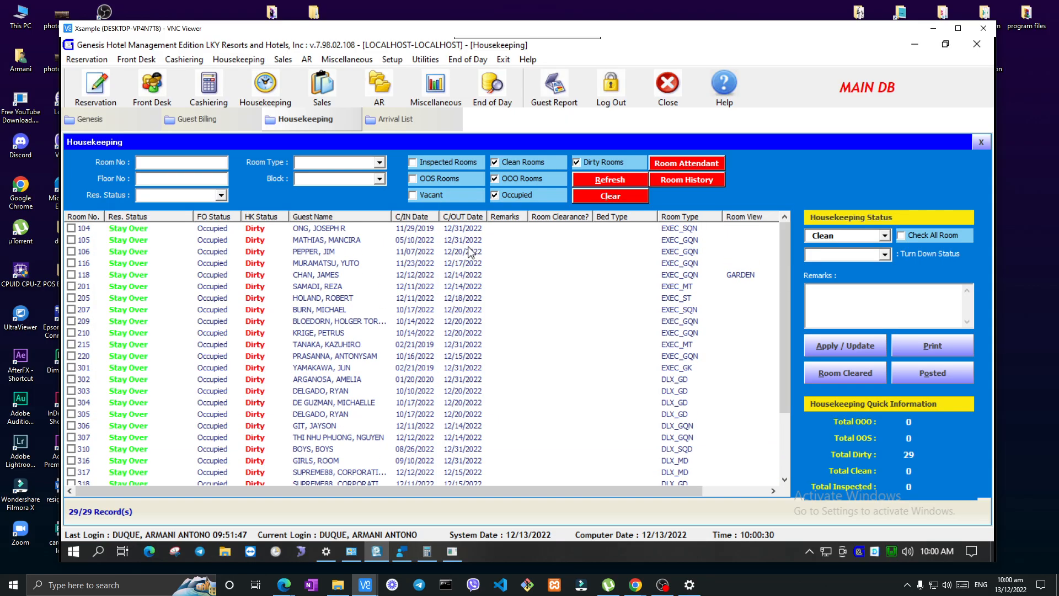
Remove the OOO, Occupied and Dirty Rooms filters so only clean rooms are listed, and select arrival room 108
click(521, 161)
click(521, 178)
click(521, 194)
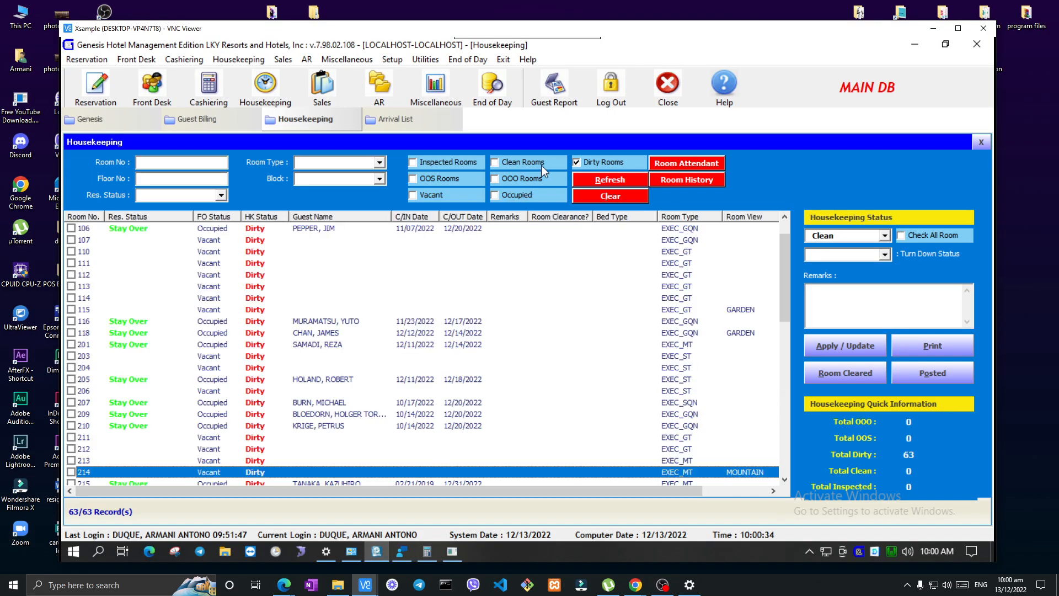
click(543, 164)
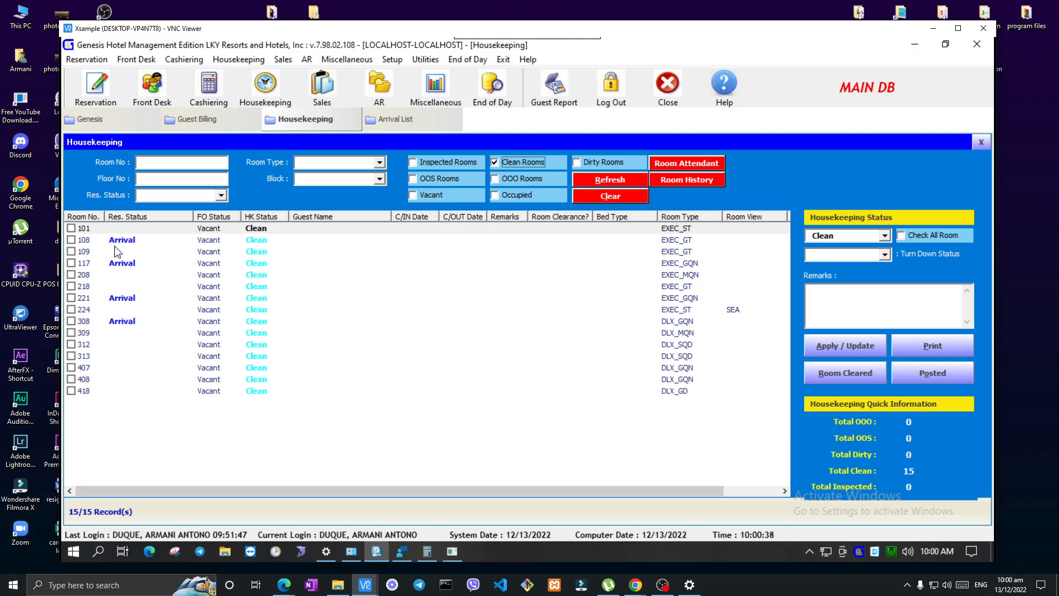
click(175, 242)
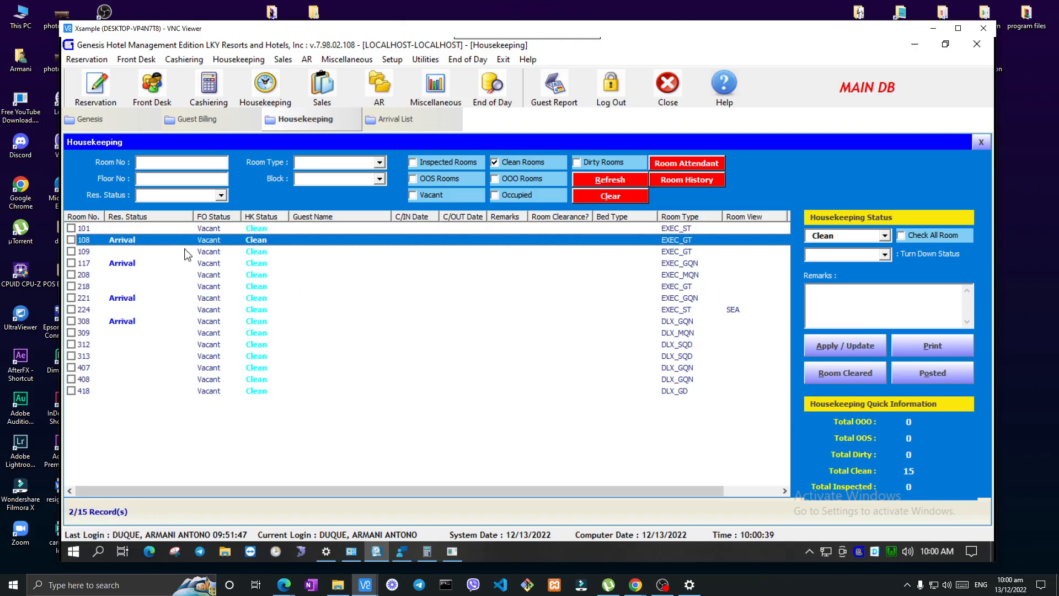
List only the dirty rooms, look through them down to room 419, and select stay-over room 316
click(512, 160)
click(582, 161)
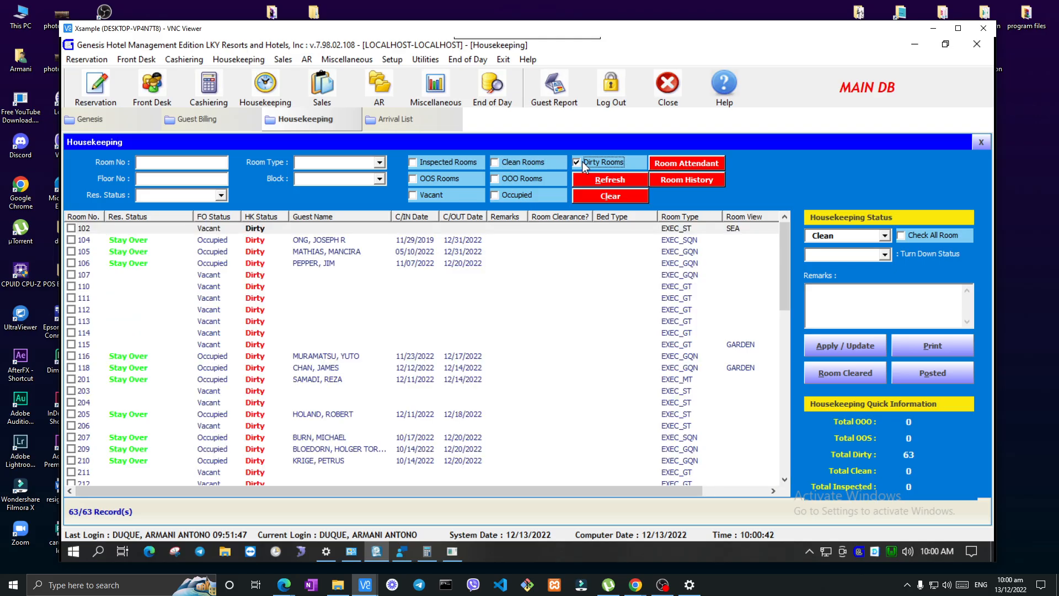
scroll(425, 322, down, 13)
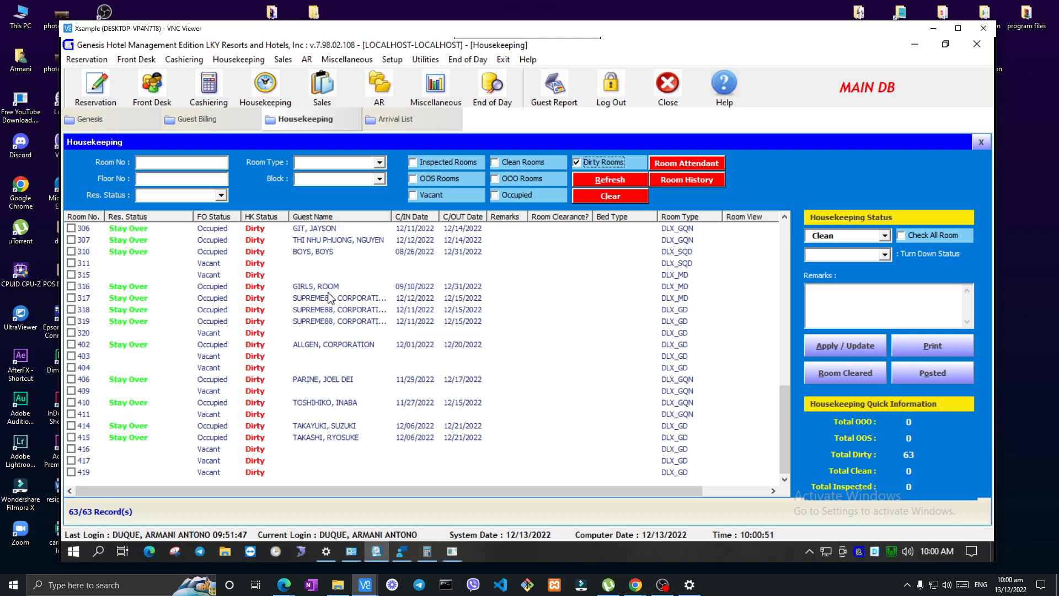
click(241, 288)
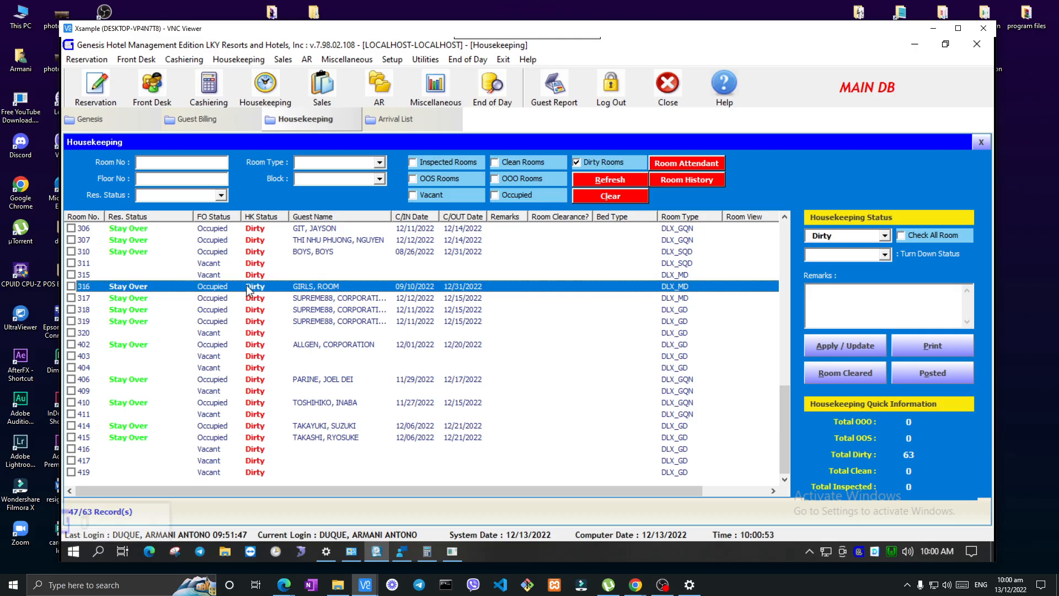
click(609, 174)
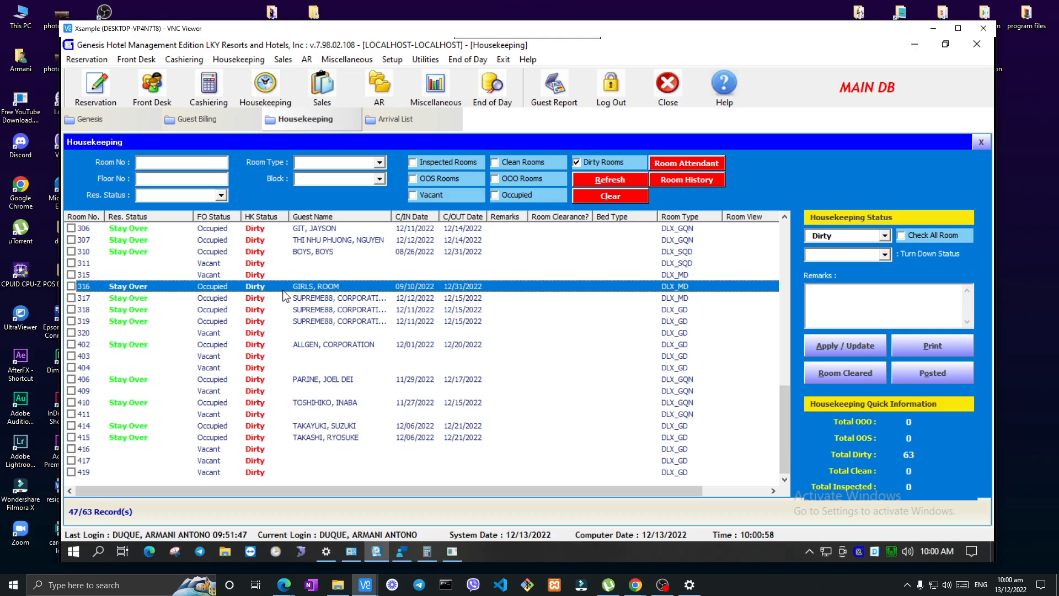
Filter the list to occupied rooms only, switch it to OOO rooms only, and go through rooms 202, 225 and 401
click(517, 196)
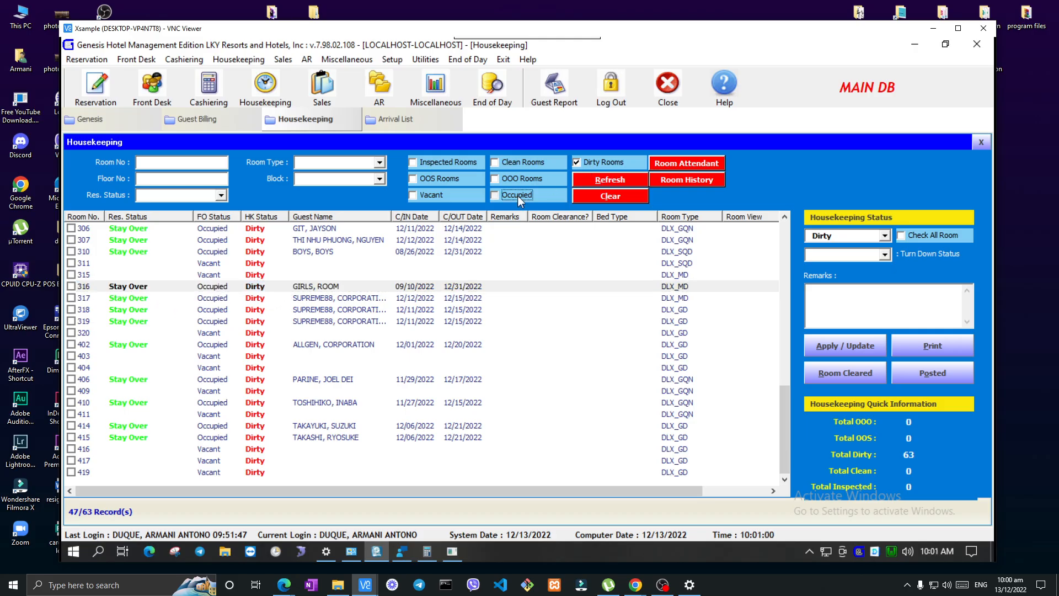
click(611, 162)
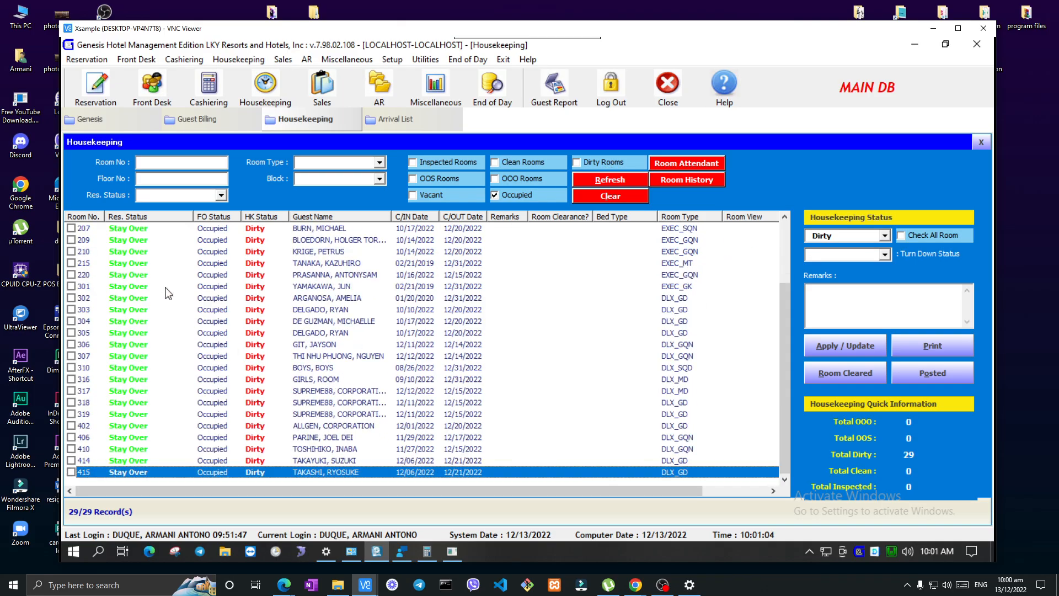
click(516, 181)
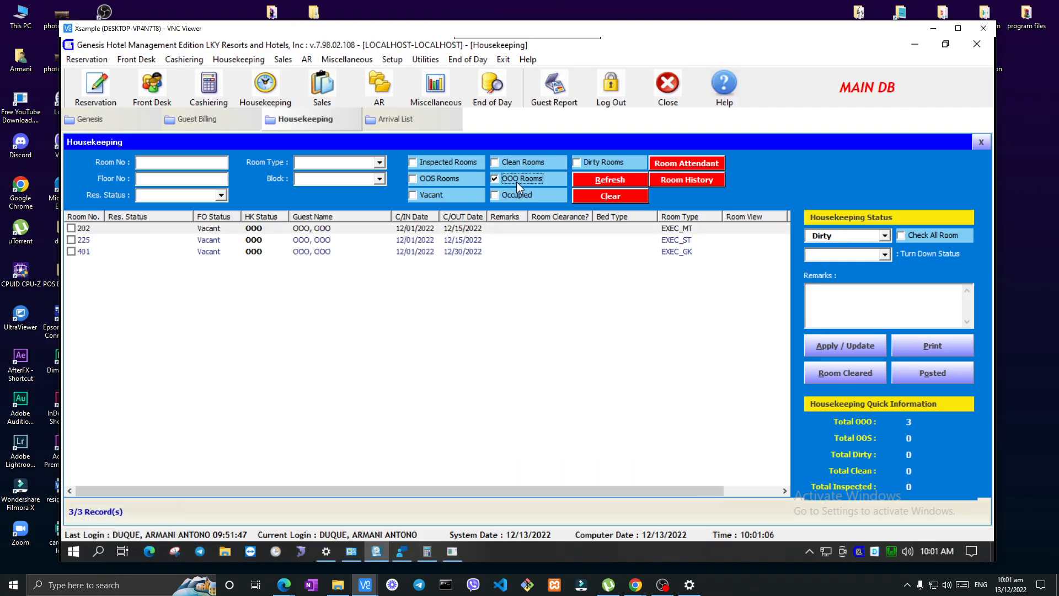
click(339, 228)
click(340, 240)
click(341, 251)
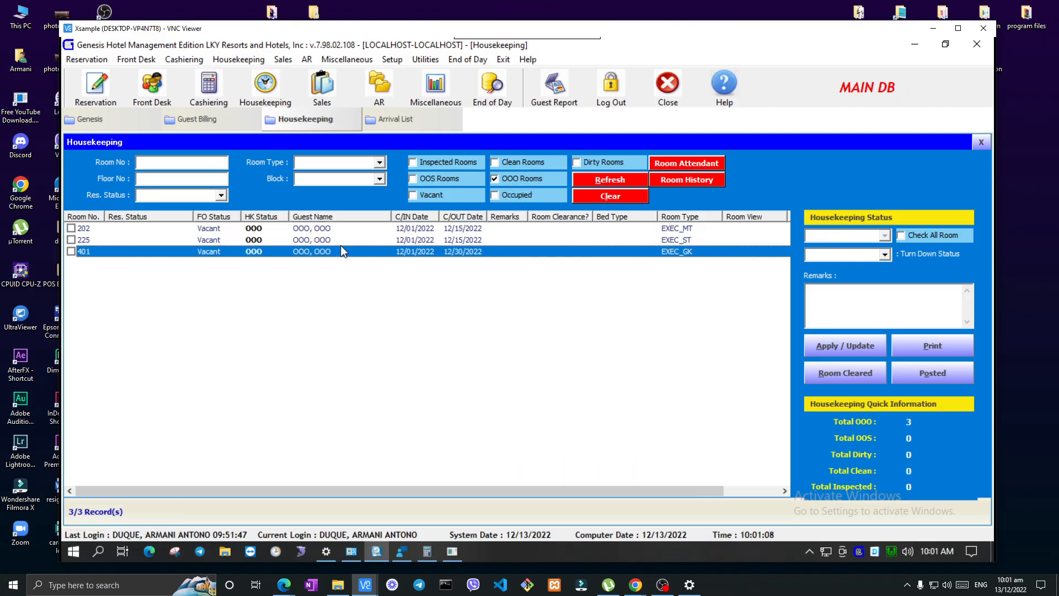
Compare the room lists for Clean Rooms, OOS Rooms and OOO Rooms, applying each filter on its own in that order
click(515, 178)
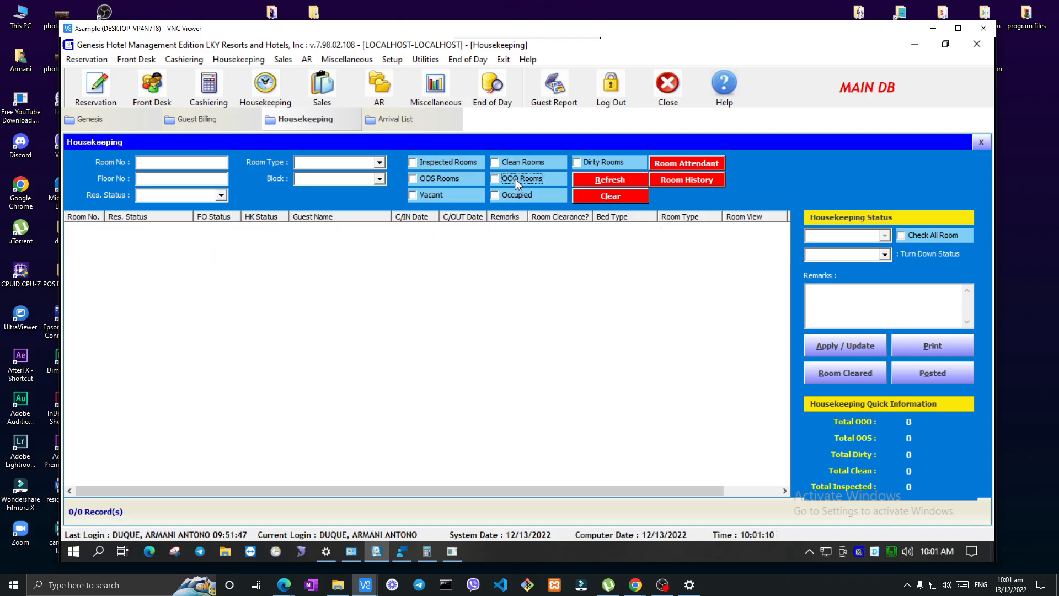
click(521, 163)
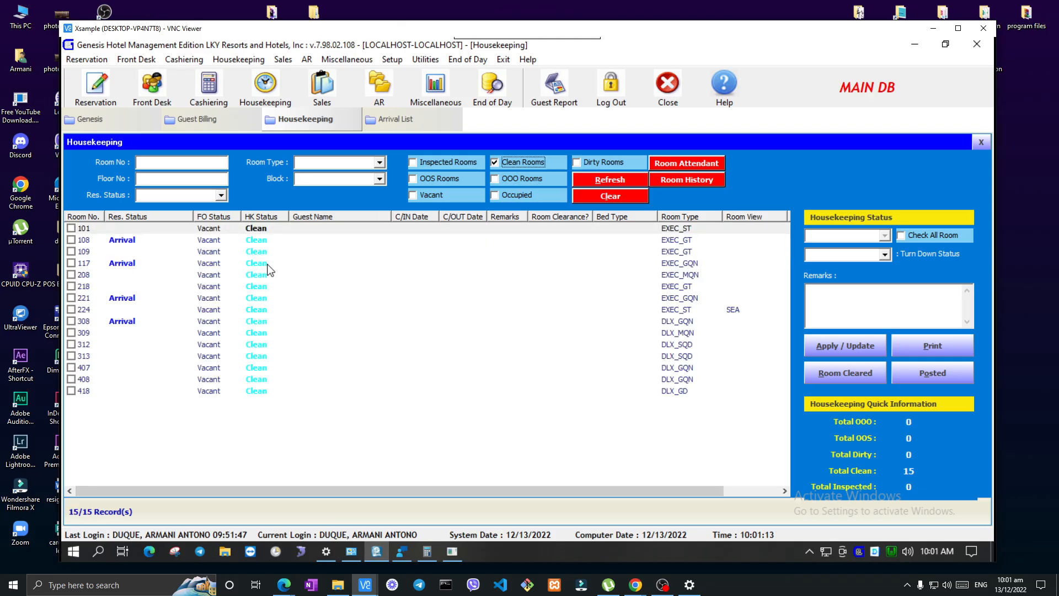
click(521, 163)
click(435, 178)
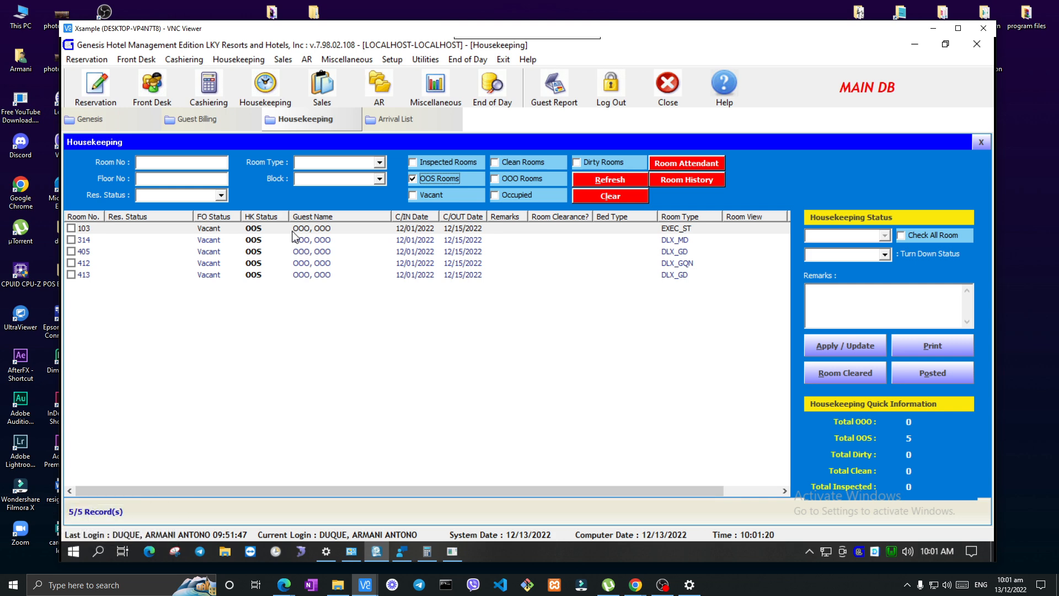
click(437, 179)
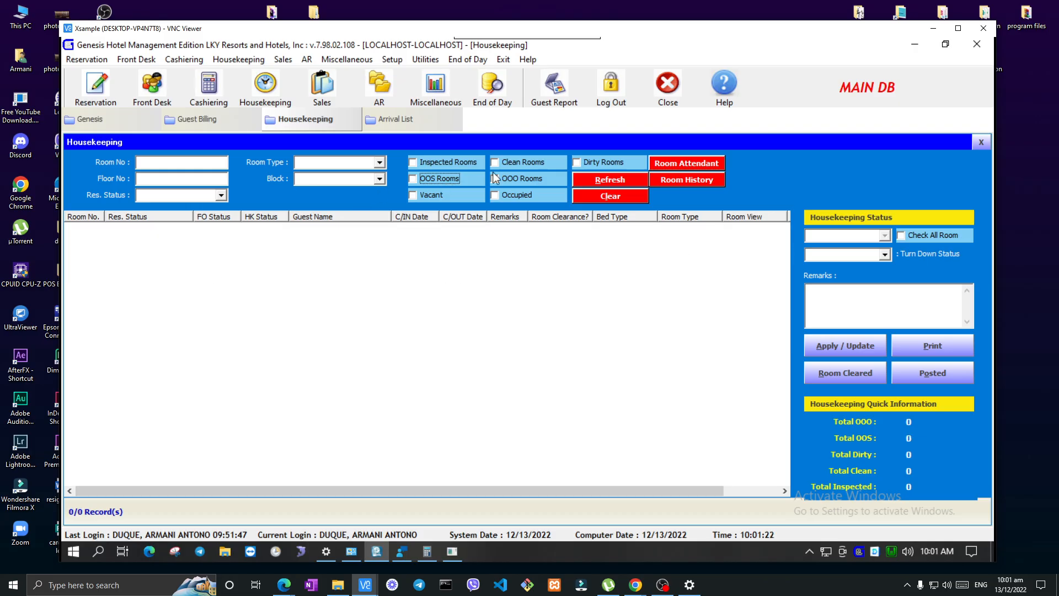
click(513, 179)
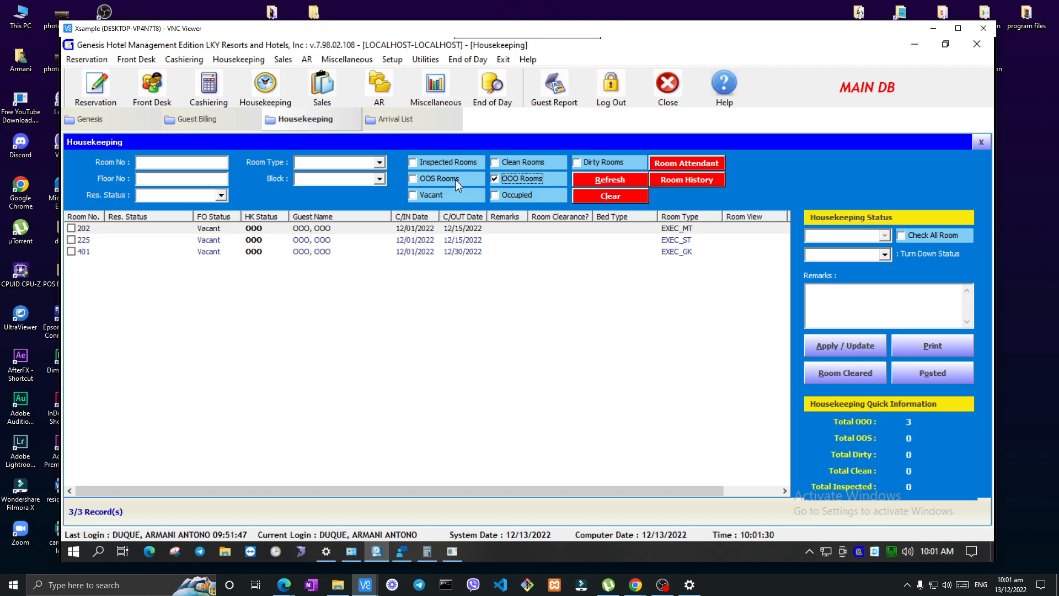
View the OOS Rooms and Inspected Rooms lists on their own, and turn all housekeeping and occupancy filters back on with a refreshed list
click(439, 179)
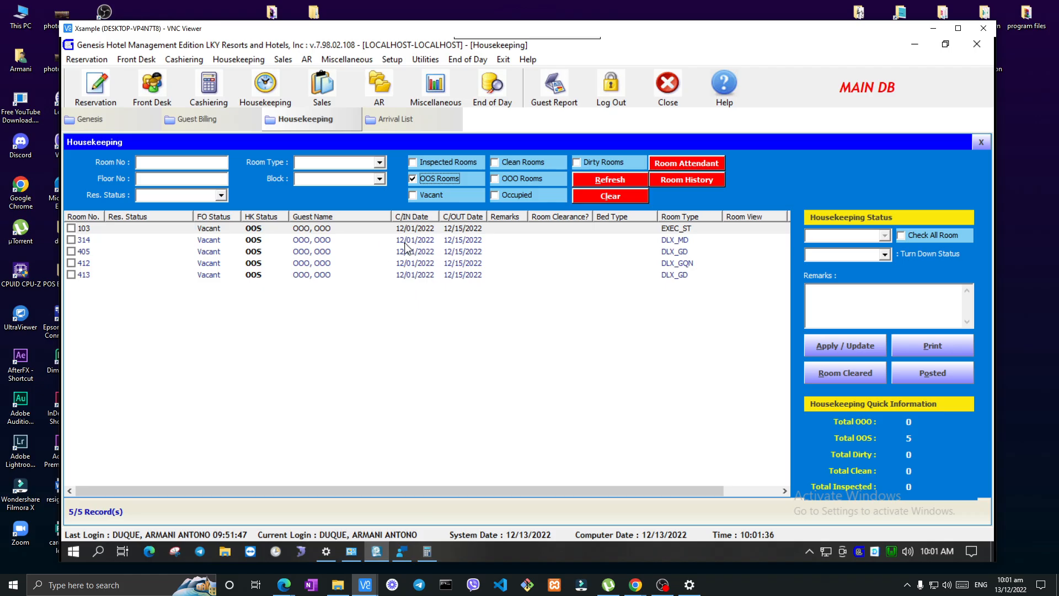
click(441, 172)
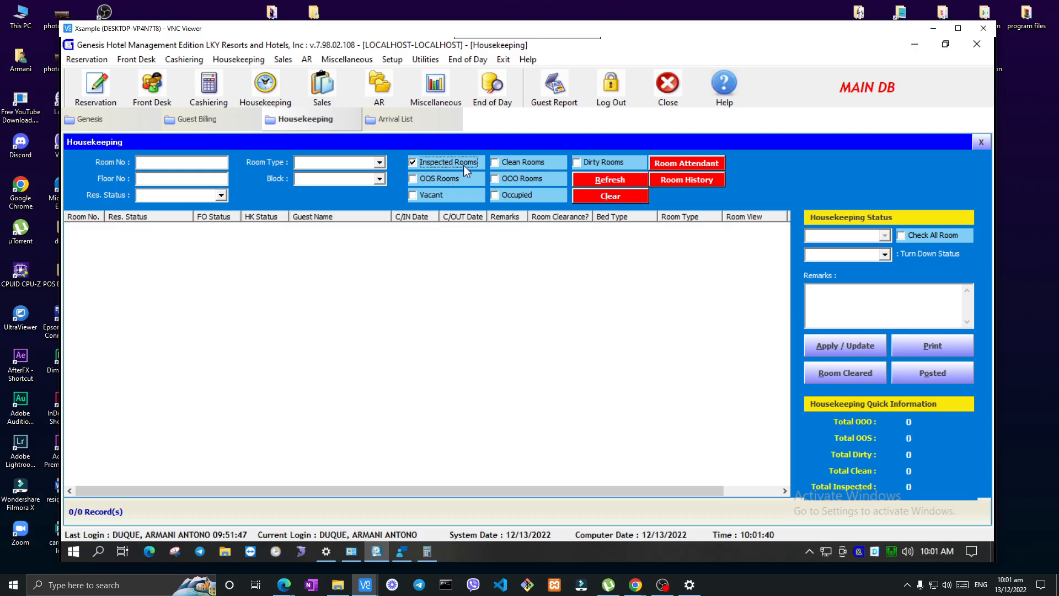
click(439, 178)
click(431, 194)
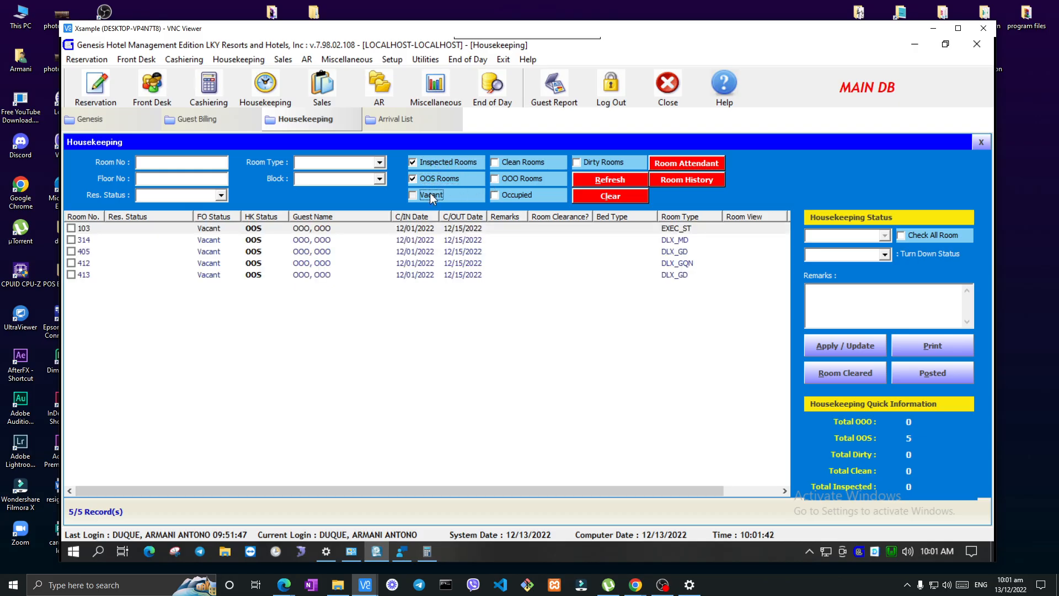
click(495, 197)
click(495, 178)
click(495, 162)
click(579, 160)
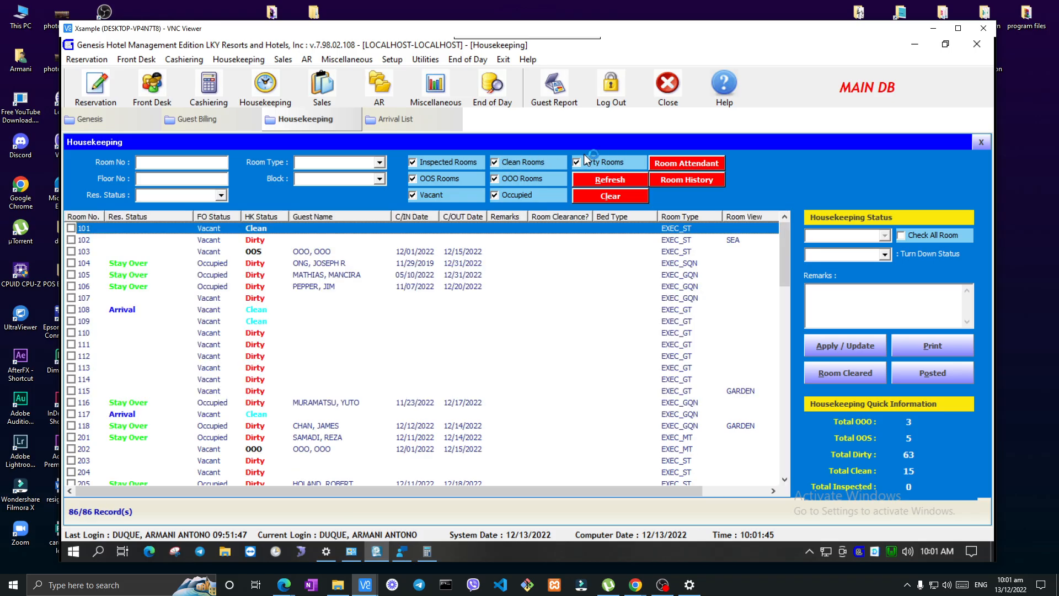
click(607, 181)
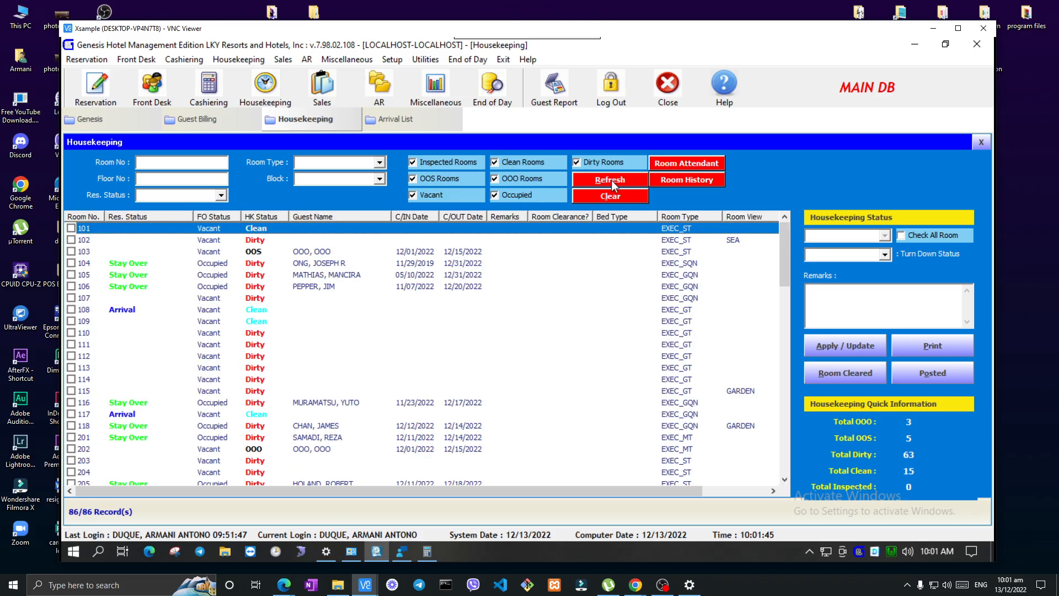
Try the Room Attendant function, and process the room history for 12/01/2022 to 12/13/2022
click(661, 165)
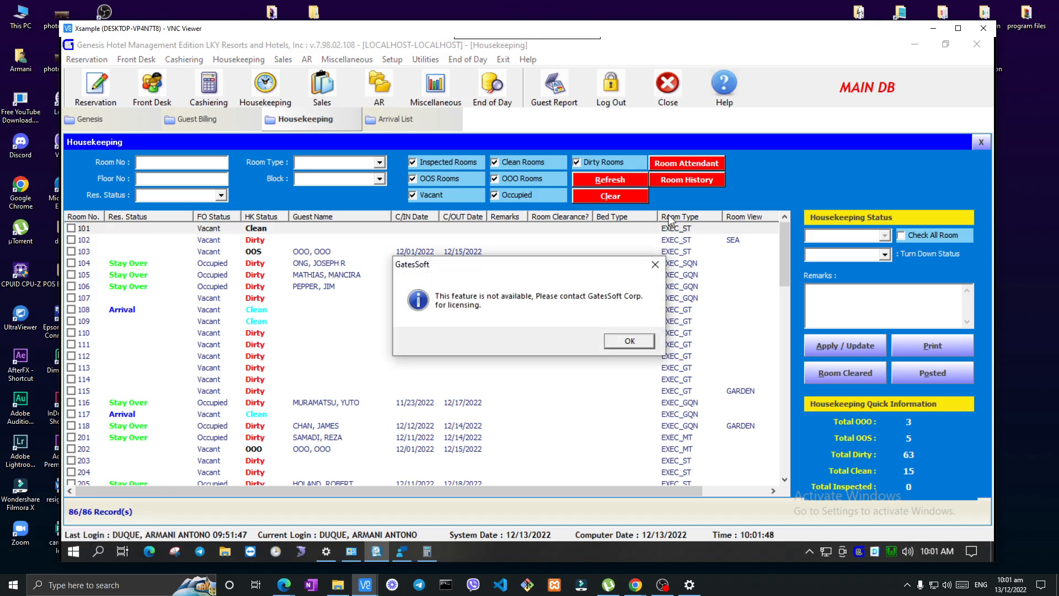
click(650, 342)
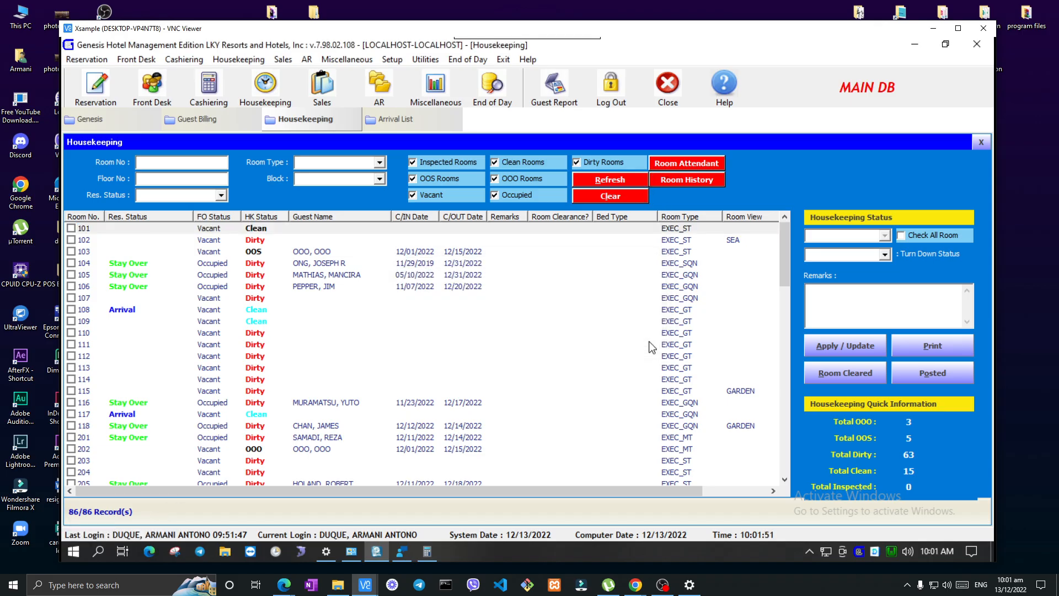
click(697, 181)
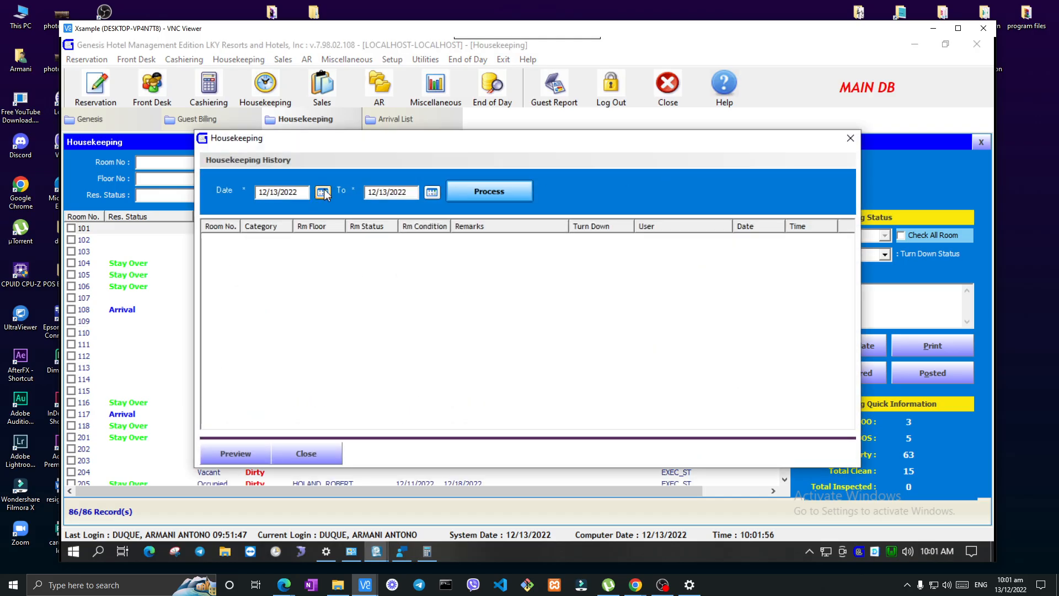
click(327, 194)
click(552, 274)
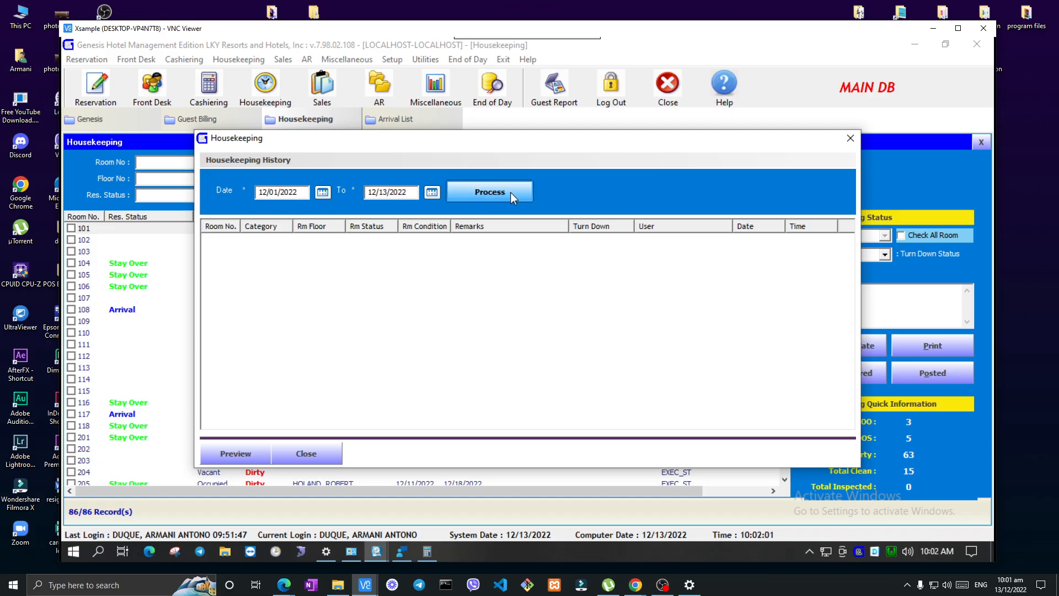
click(491, 192)
Look through the housekeeping history down to room 419, go over the entries of room 417, and close the history
click(413, 290)
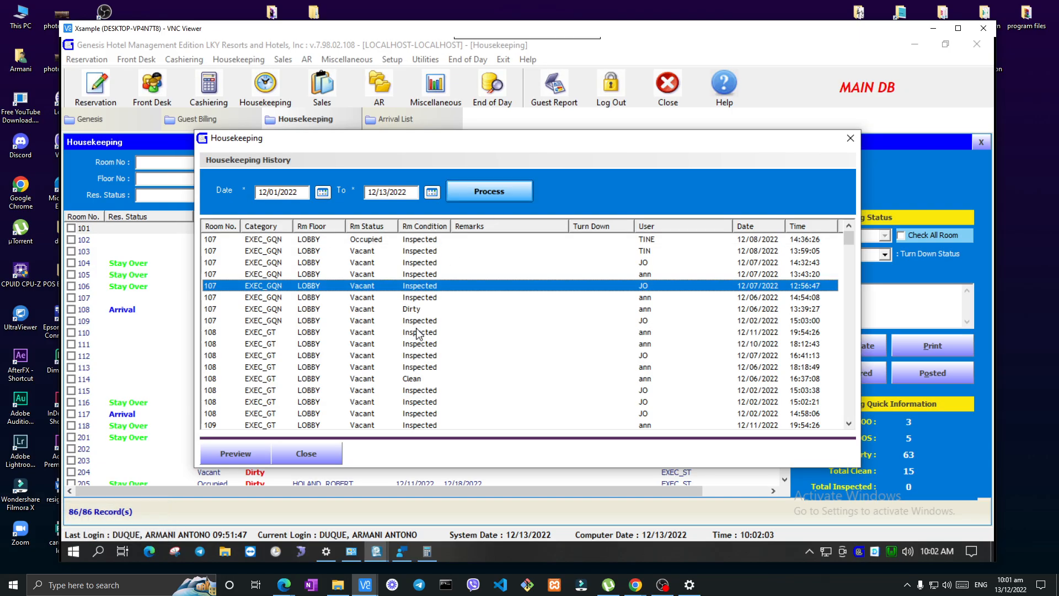
scroll(422, 333, down, 4)
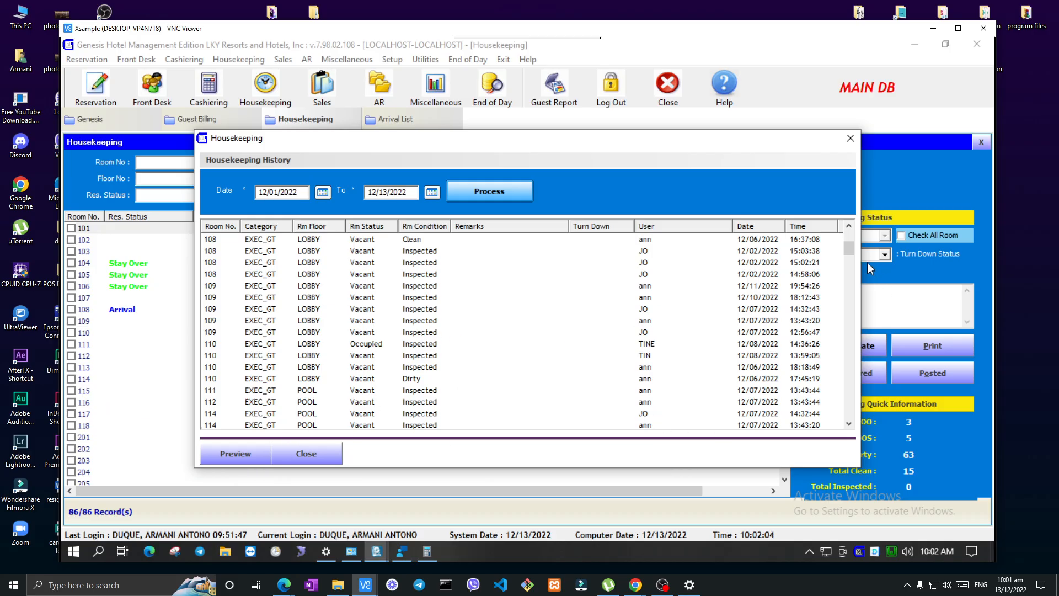
drag(846, 251, 834, 418)
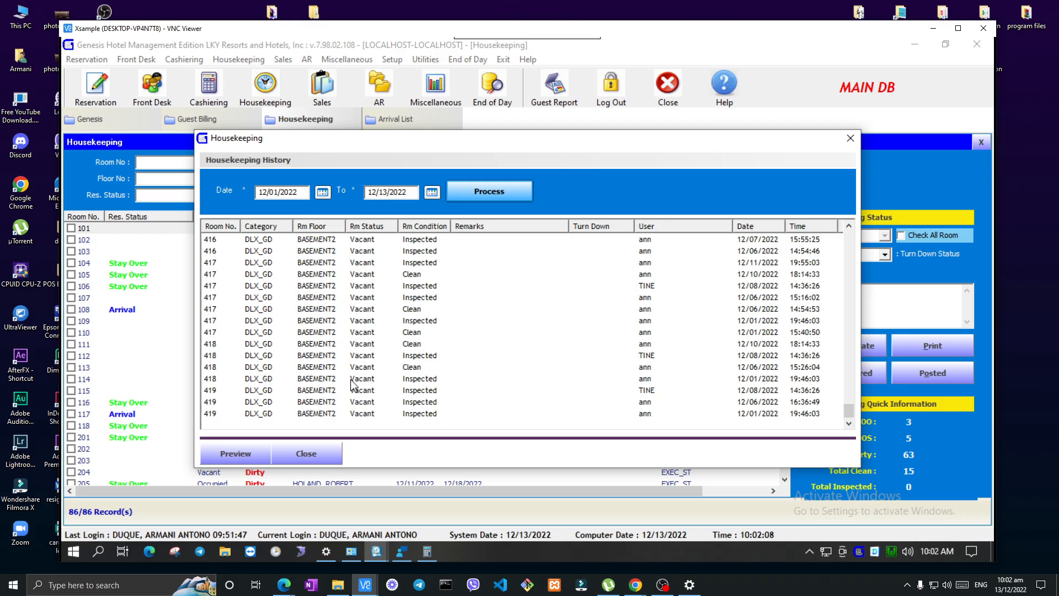
scroll(347, 372, up, 3)
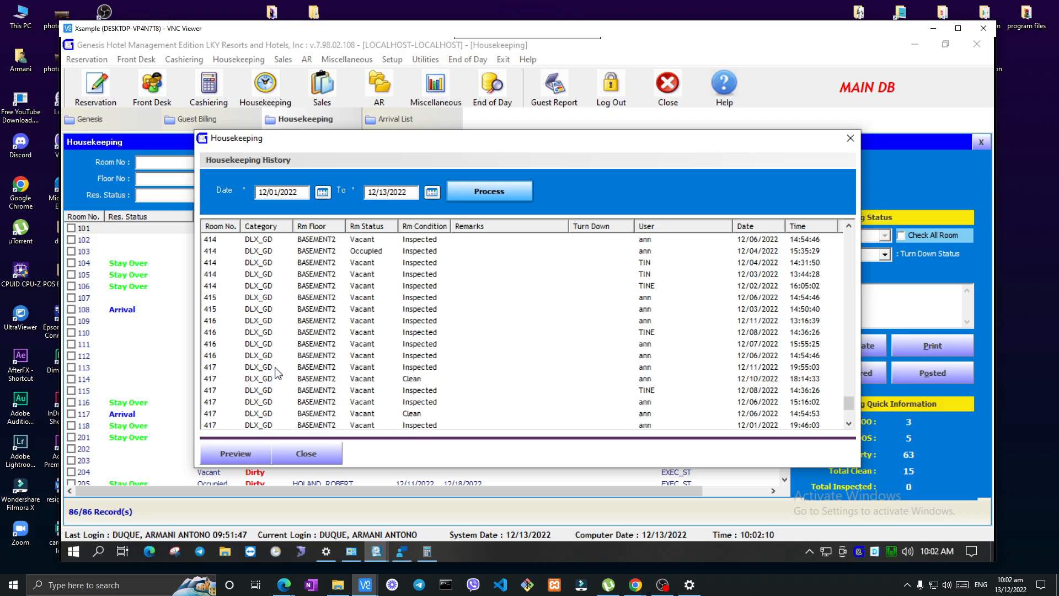
click(275, 367)
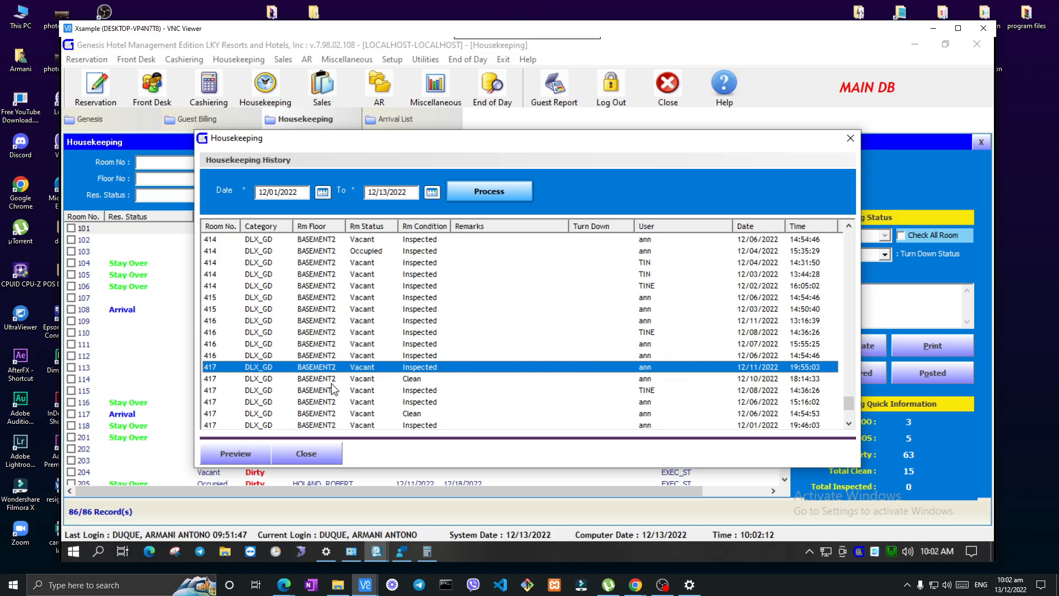
key(Down)
key(Down)
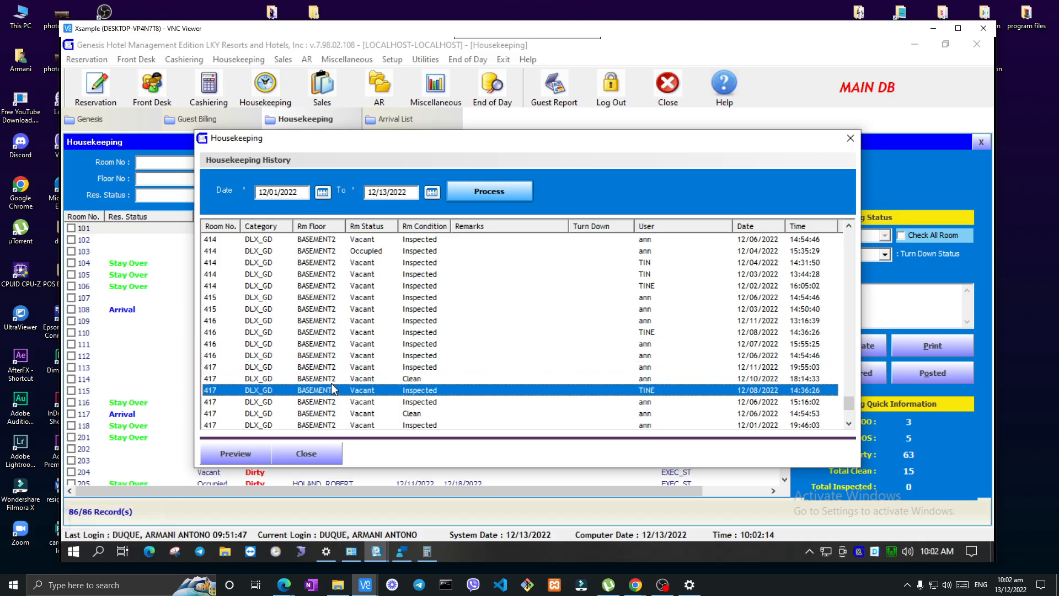
key(Up)
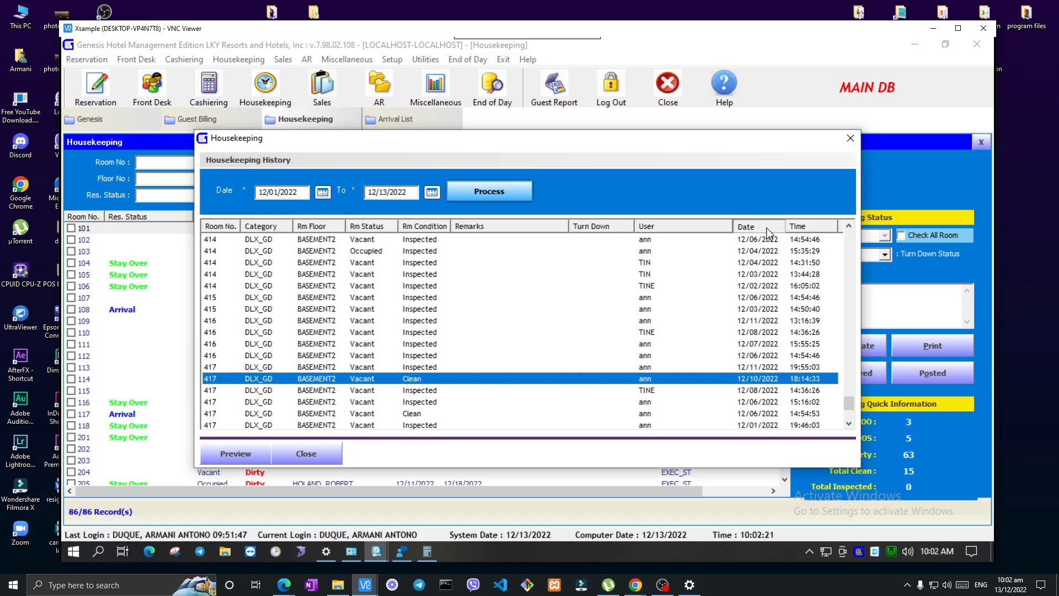
scroll(415, 397, down, 2)
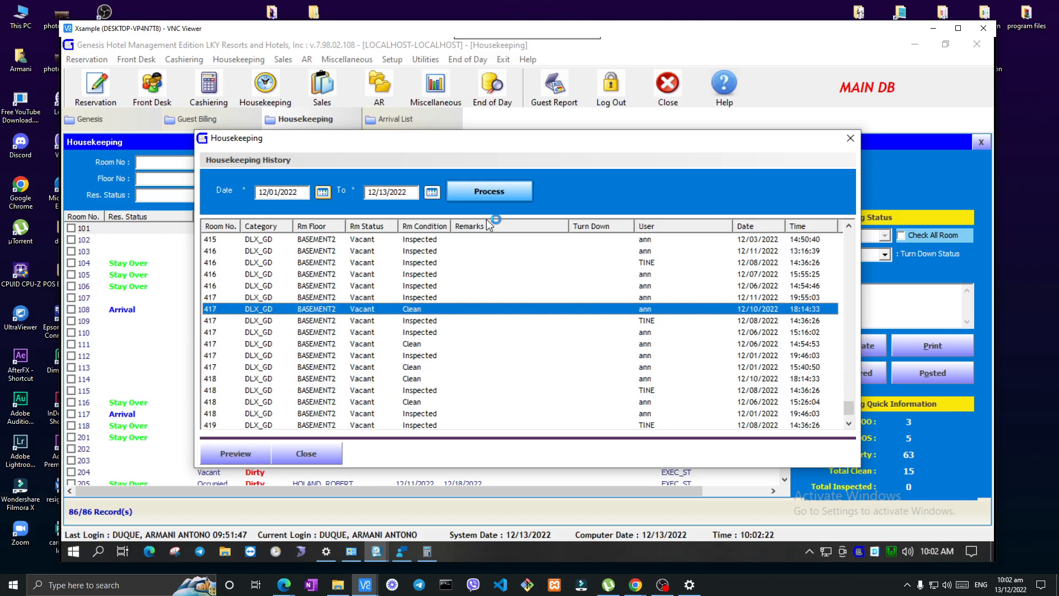
click(305, 454)
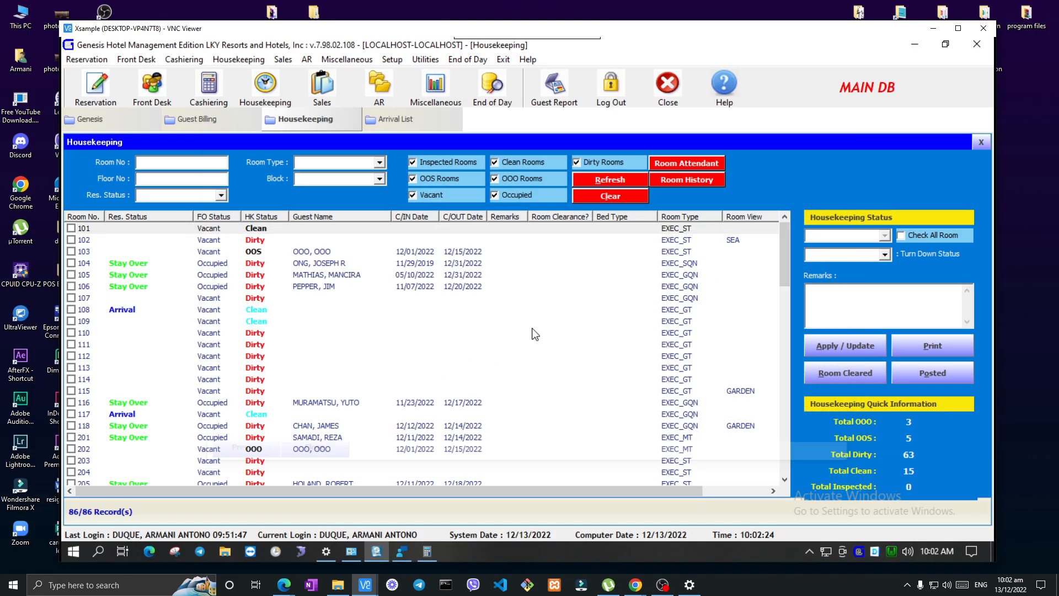
Refresh the room list, try the Turn Down Status options with DND picked, and select stay-over room 116
click(621, 183)
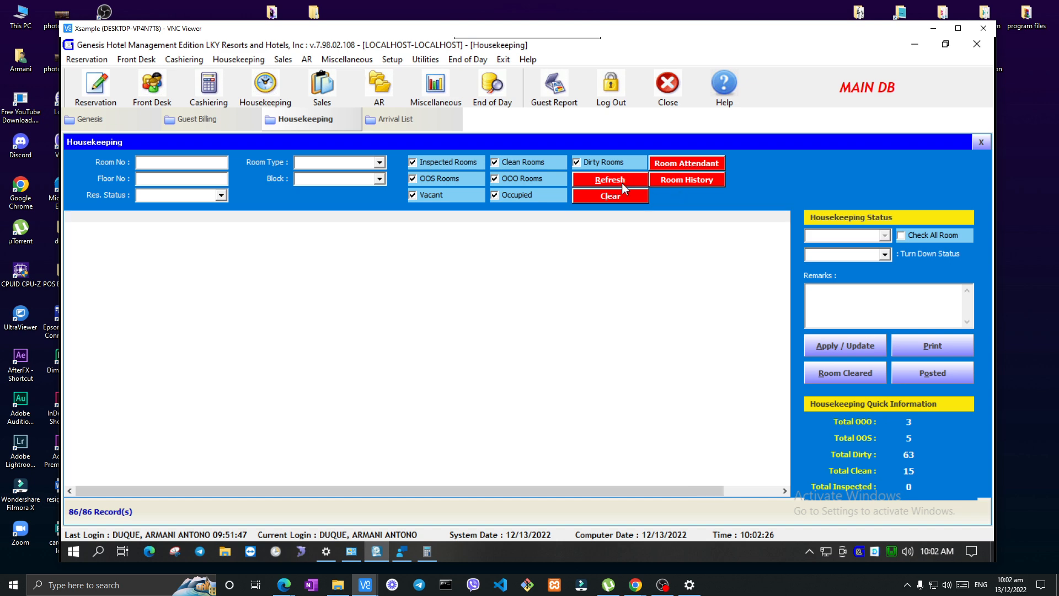
click(884, 255)
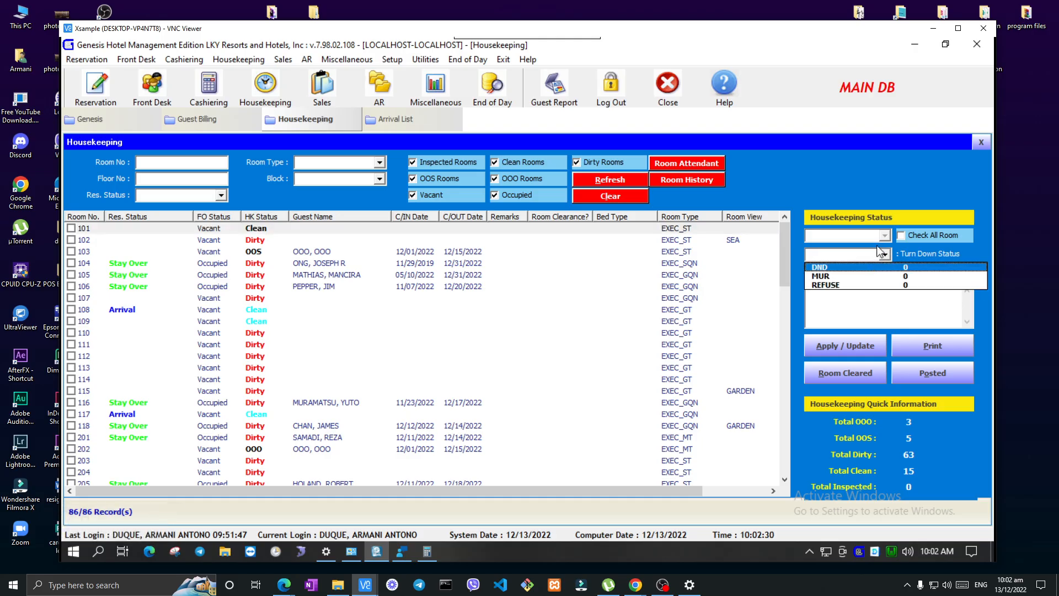
click(882, 241)
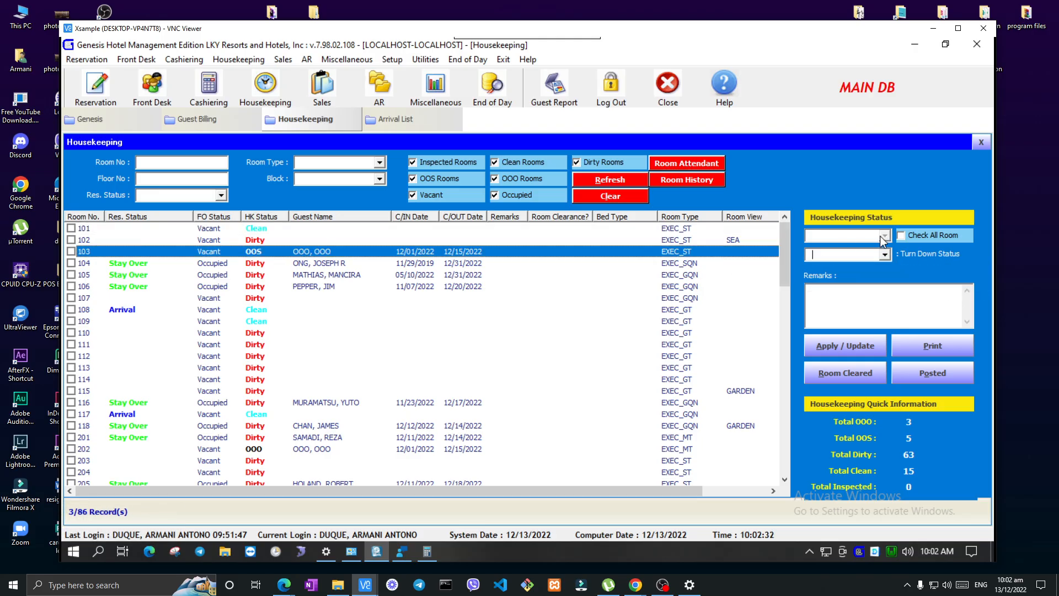
click(885, 254)
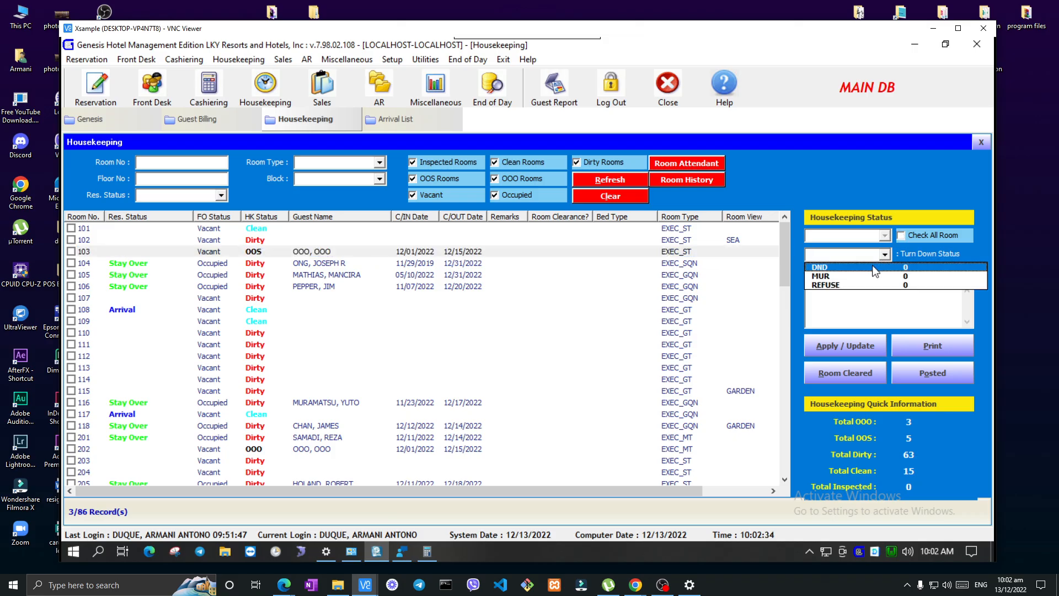
click(875, 270)
click(884, 254)
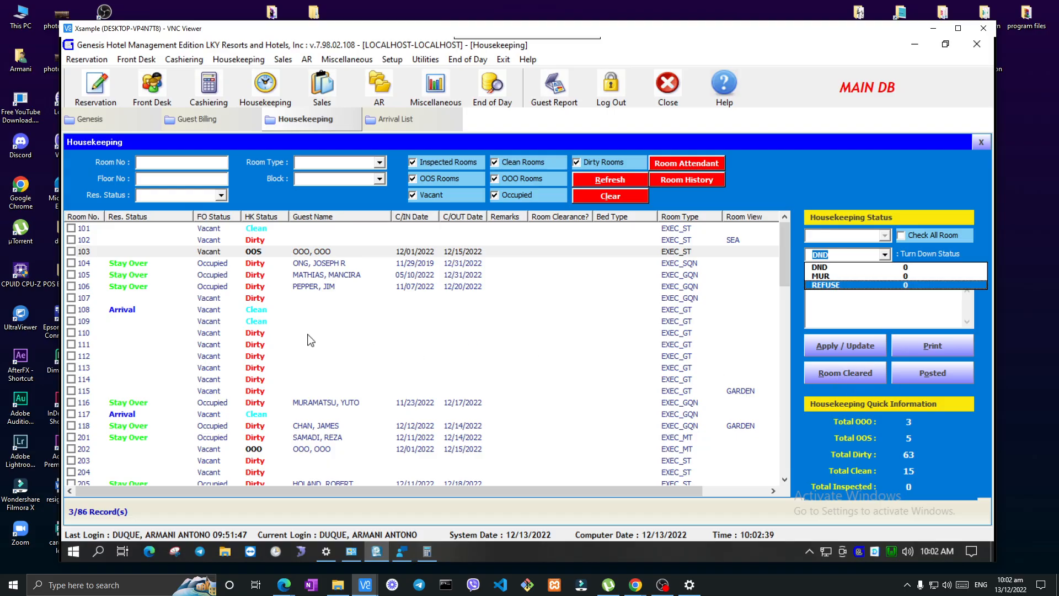
click(138, 405)
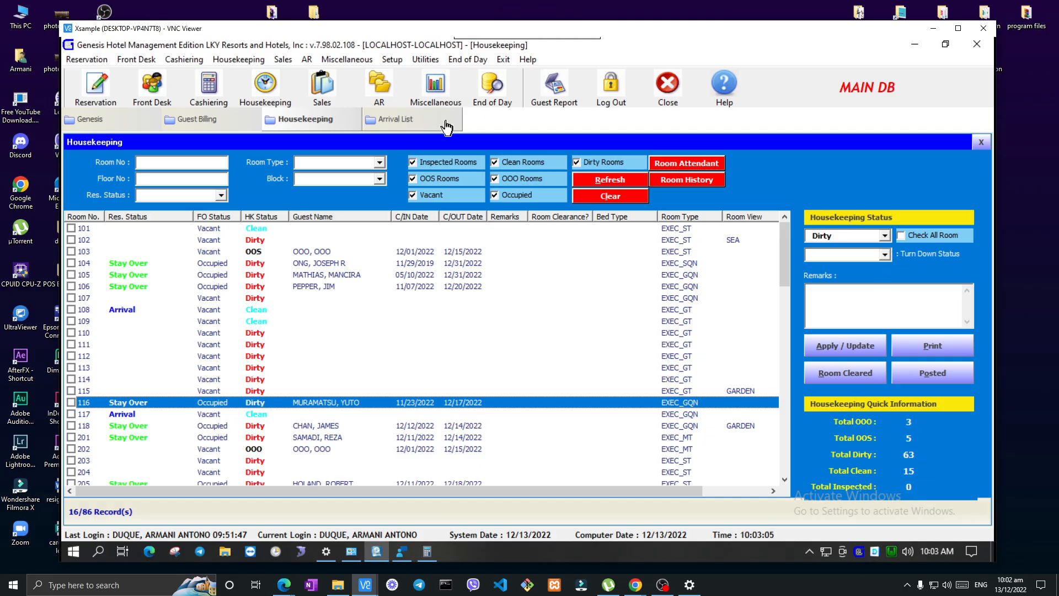
Open the Discrepancy Module and check the front office person counts of rooms 118, 201, 203, 205 and 204
click(238, 59)
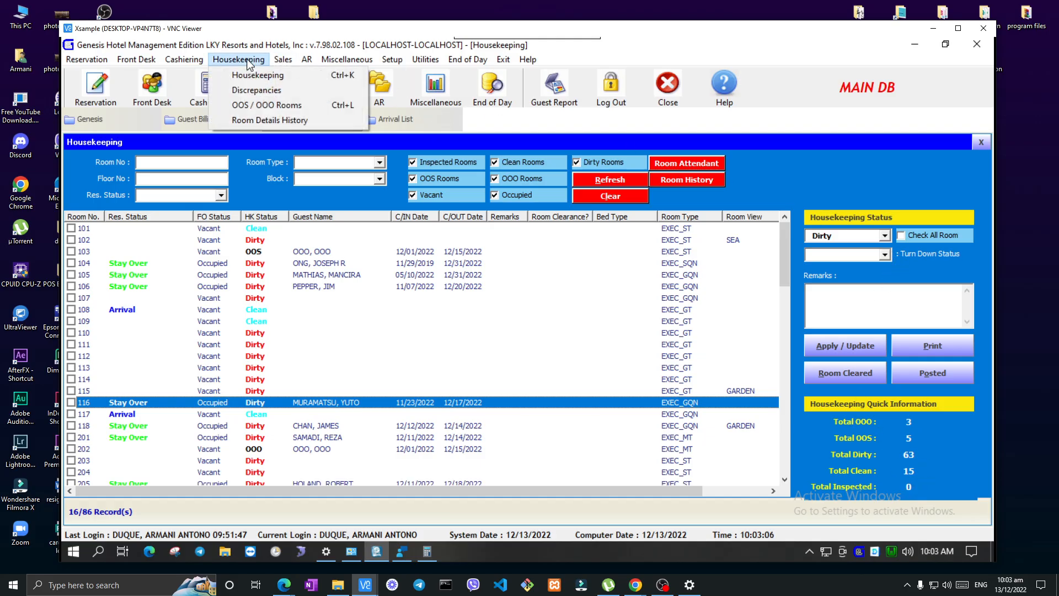
click(257, 90)
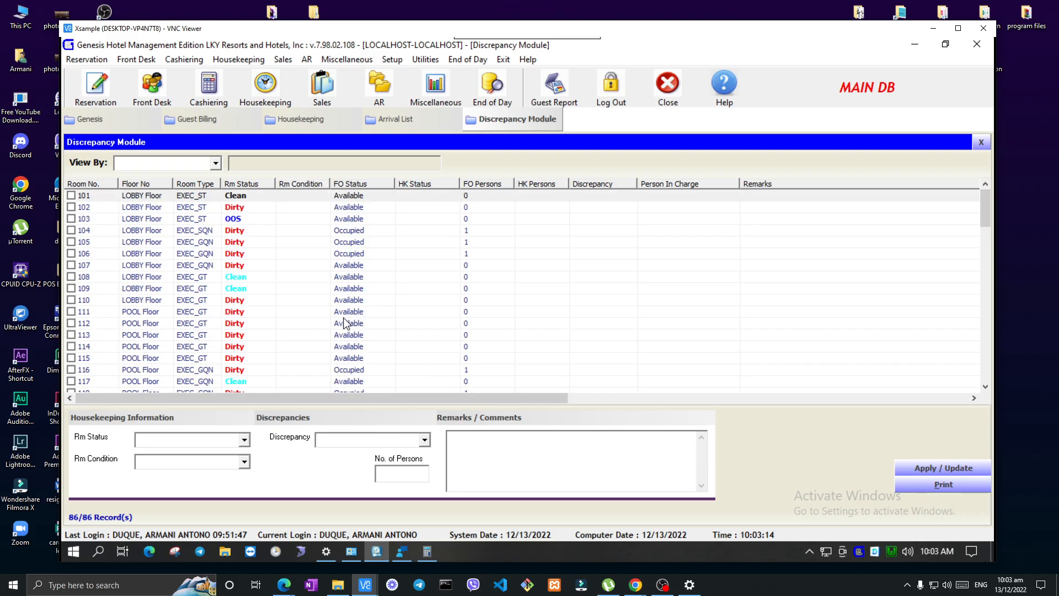
scroll(347, 322, down, 2)
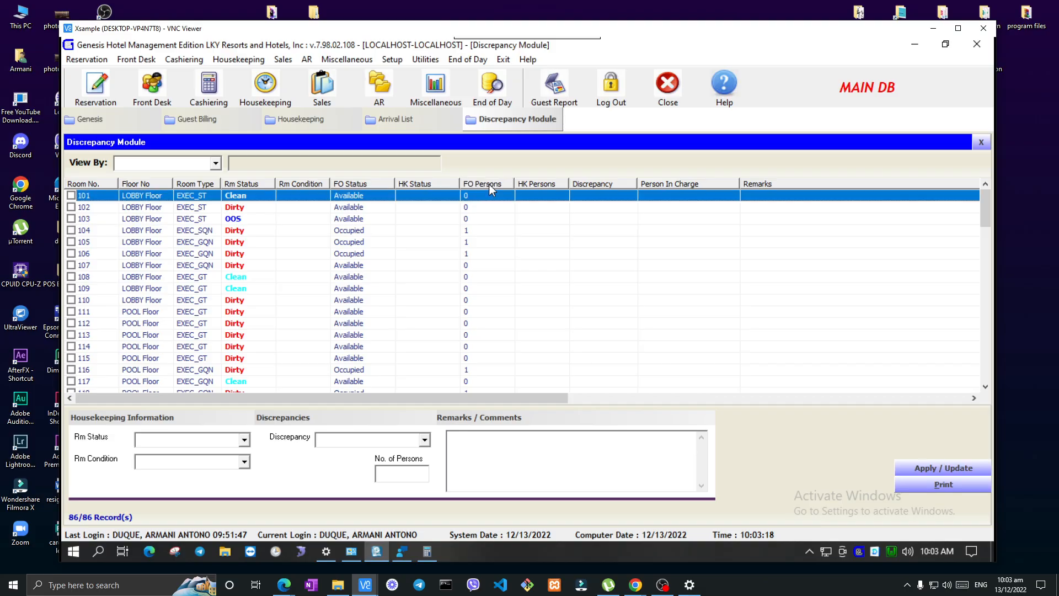
scroll(494, 251, down, 4)
click(495, 254)
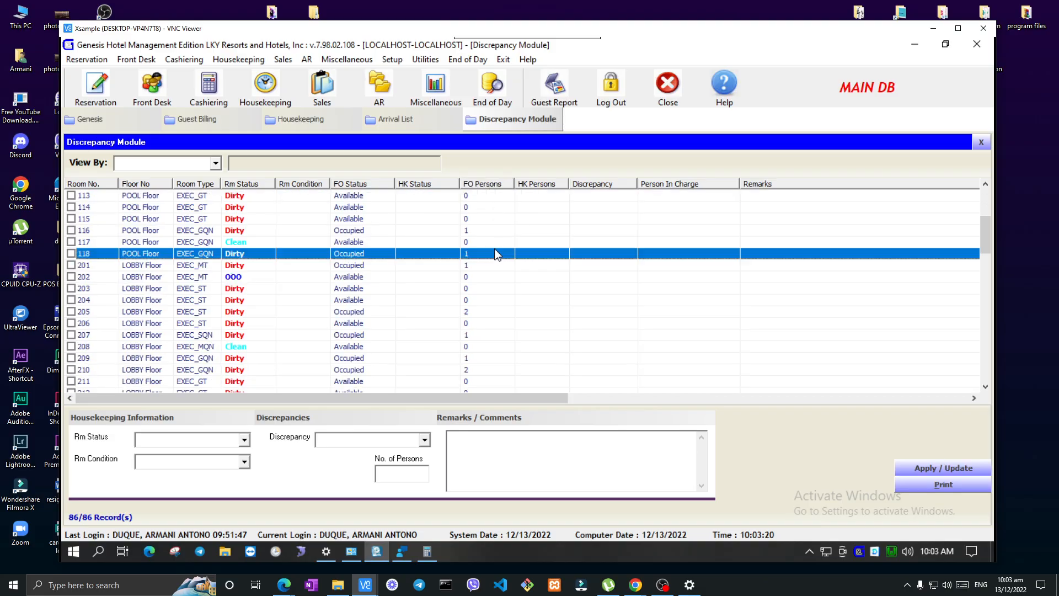
click(491, 266)
click(488, 289)
click(489, 309)
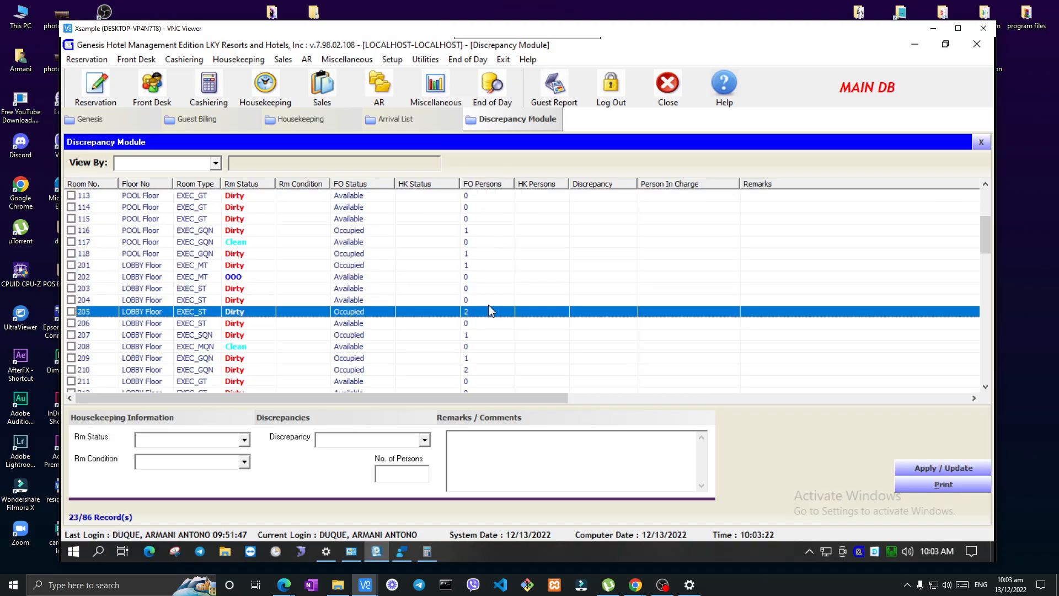
click(489, 304)
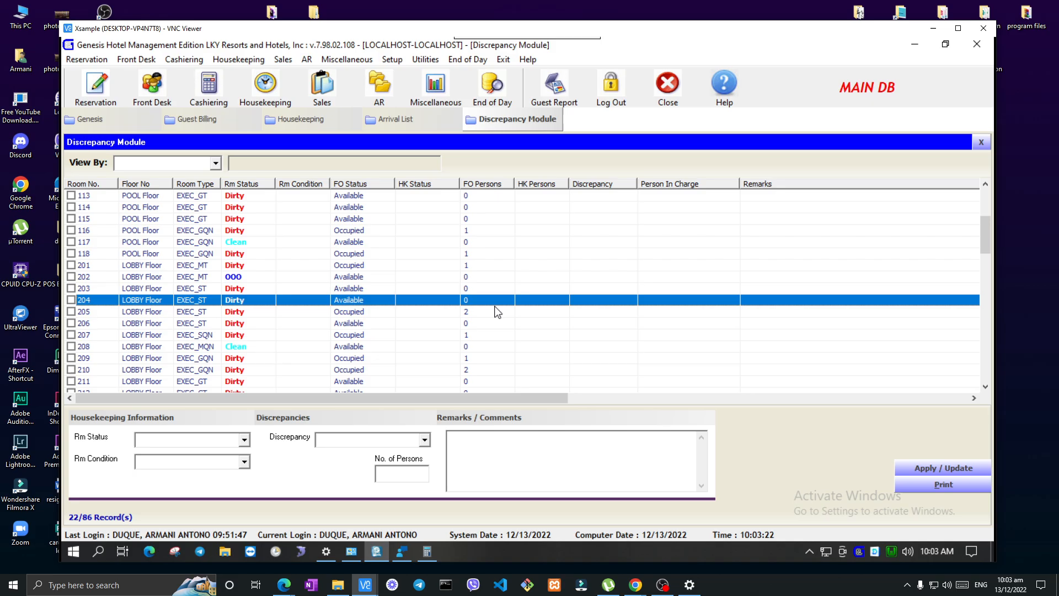
Review the available Rm Condition, Rm Status and Discrepancy options while room 204 is selected
click(243, 463)
click(244, 462)
click(244, 439)
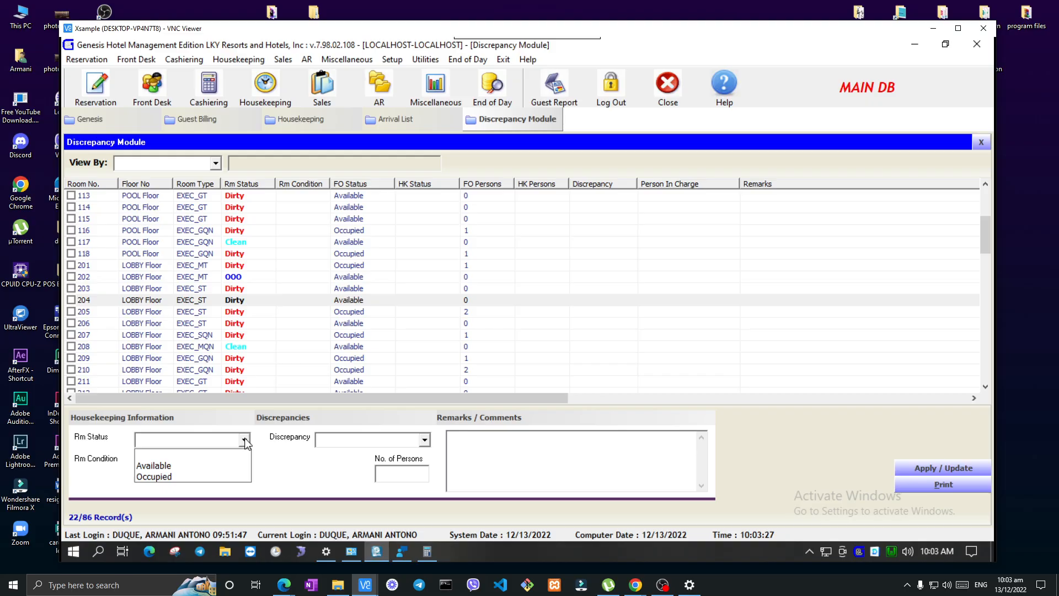
click(244, 440)
click(424, 440)
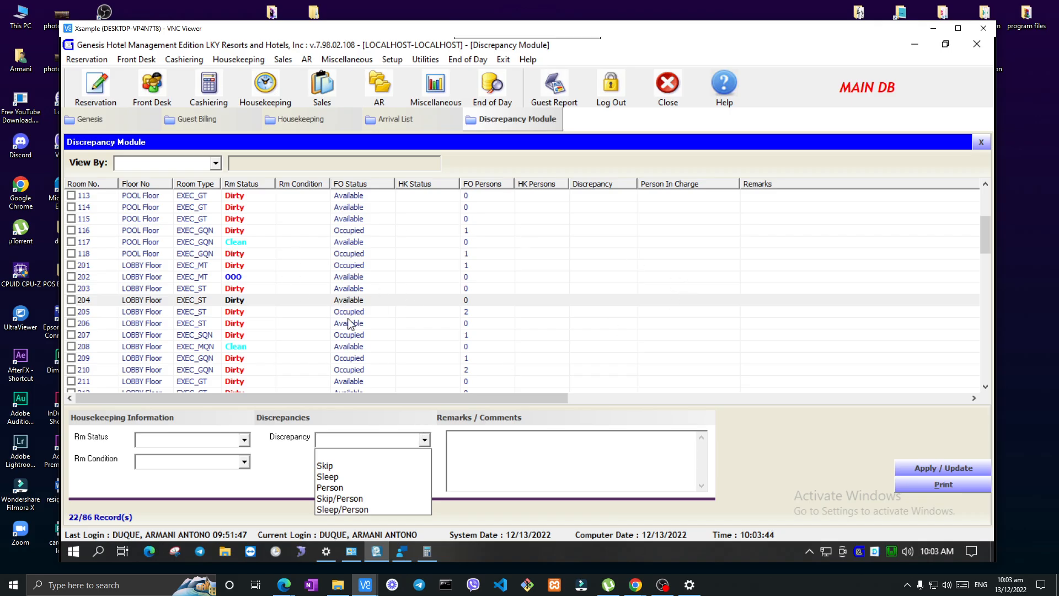
click(243, 446)
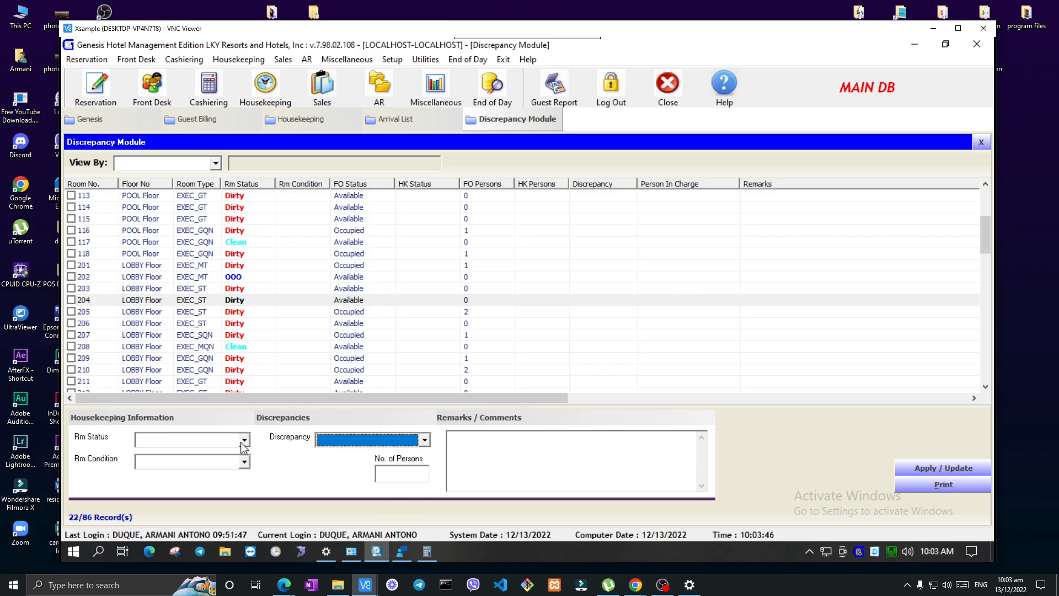
Mark room 113 and set its Rm Status to Available, Rm Condition to Clean and Discrepancy to Person
click(71, 195)
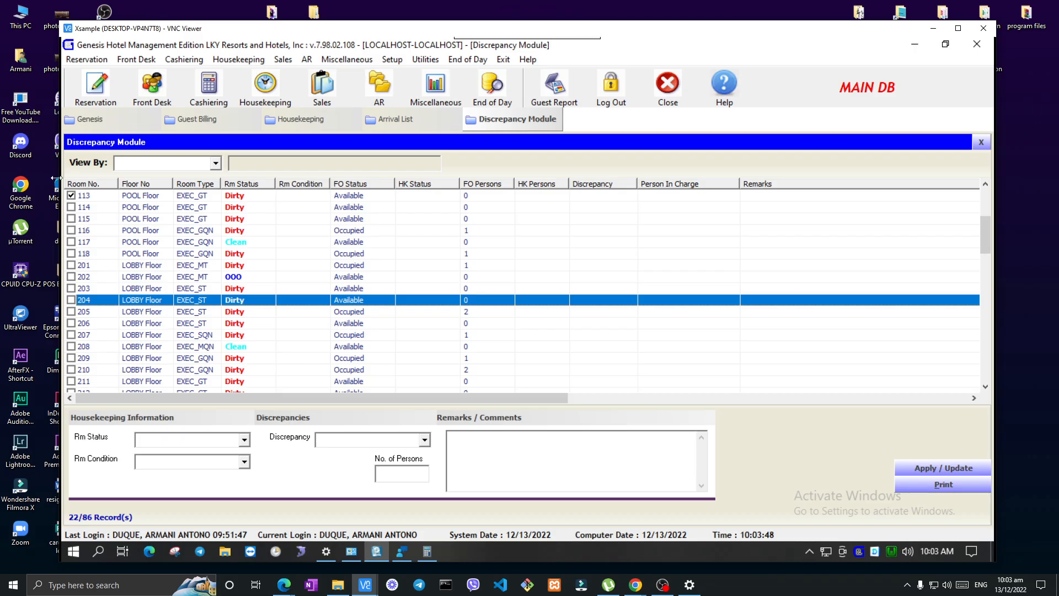
click(201, 197)
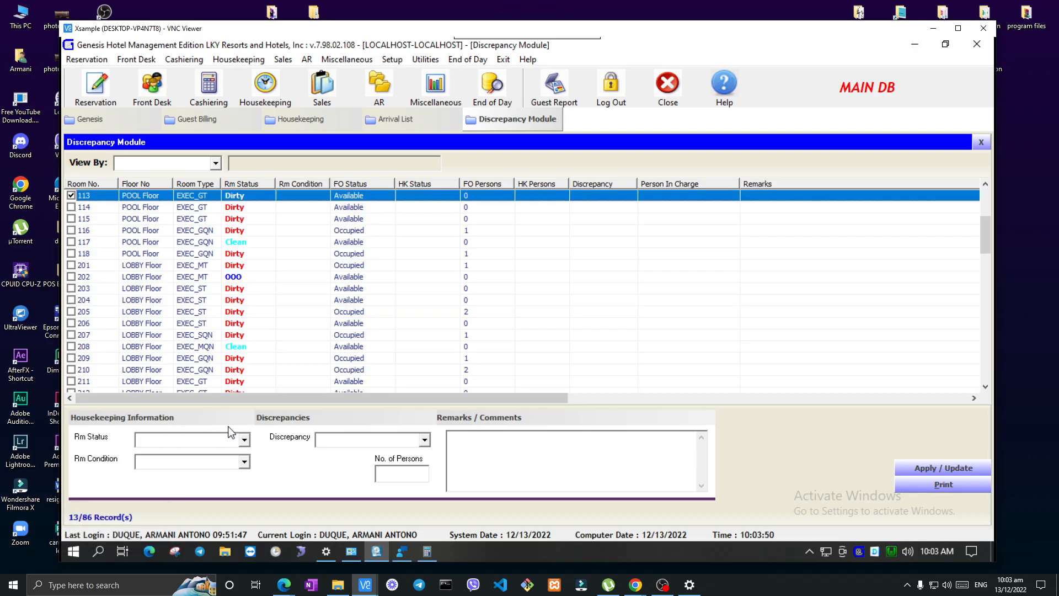
click(243, 439)
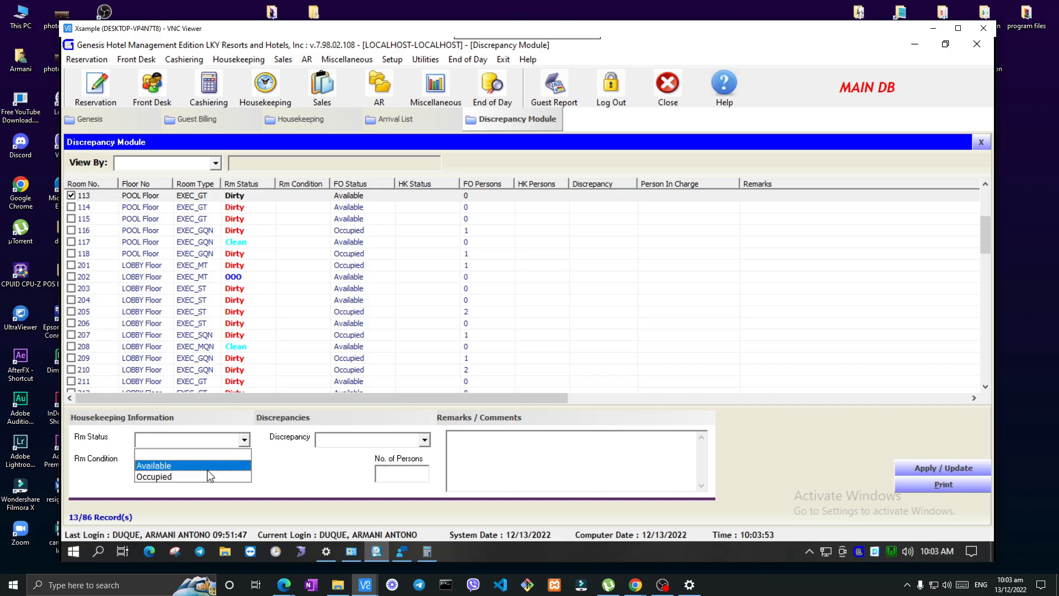
click(209, 470)
click(232, 462)
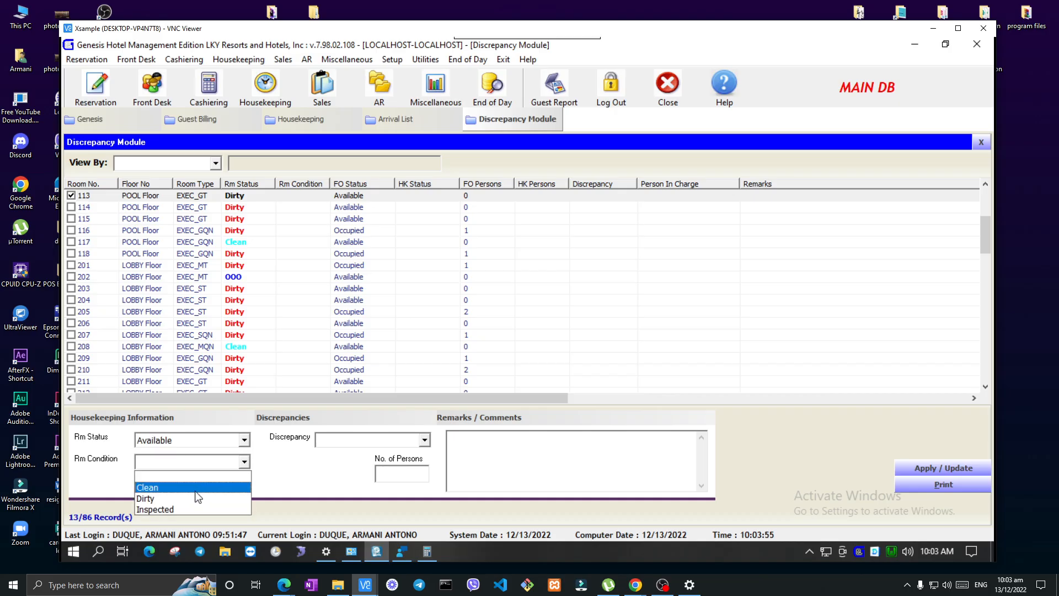
click(209, 485)
click(349, 445)
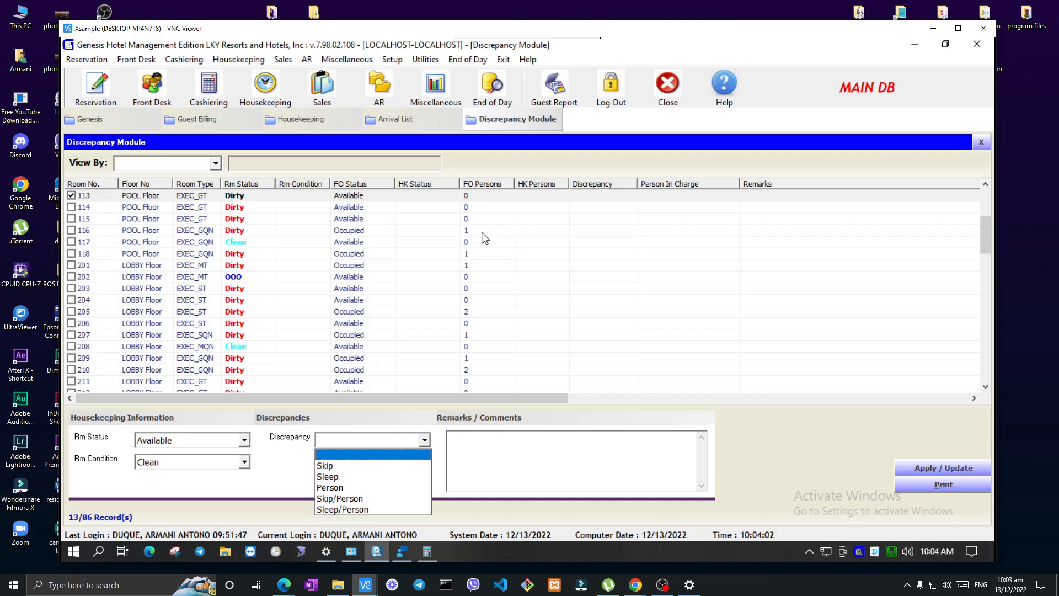
click(364, 489)
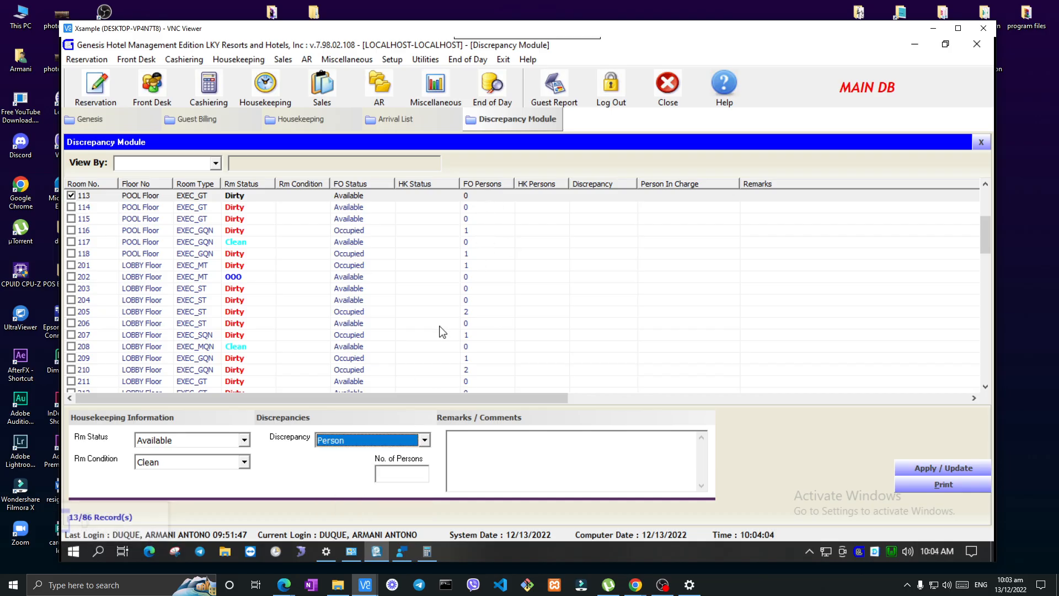
Check room 116 and the rest of the room list against the Discrepancy options, keeping Person chosen
click(484, 234)
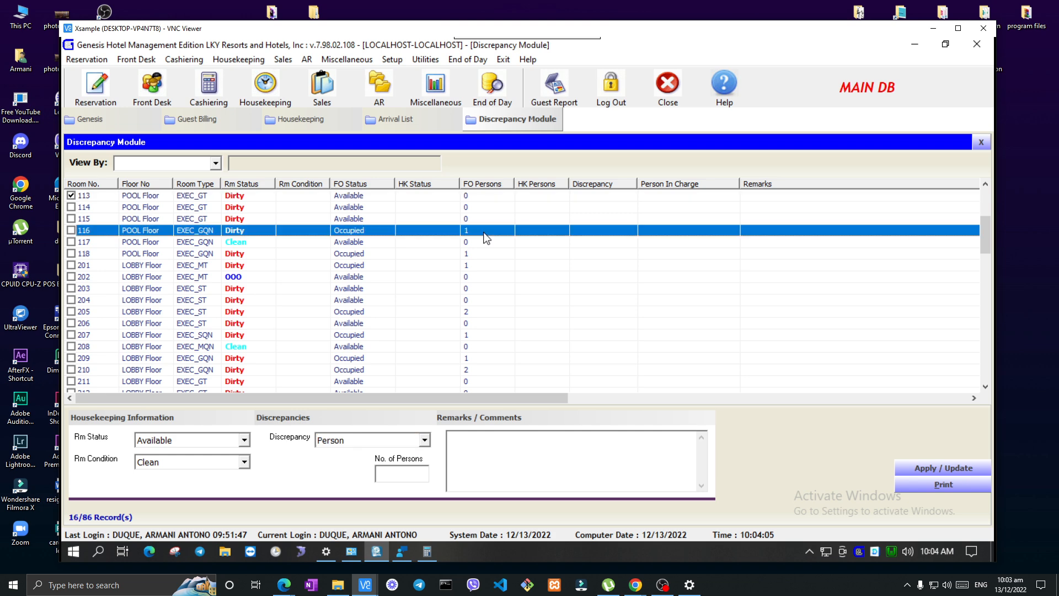
click(424, 440)
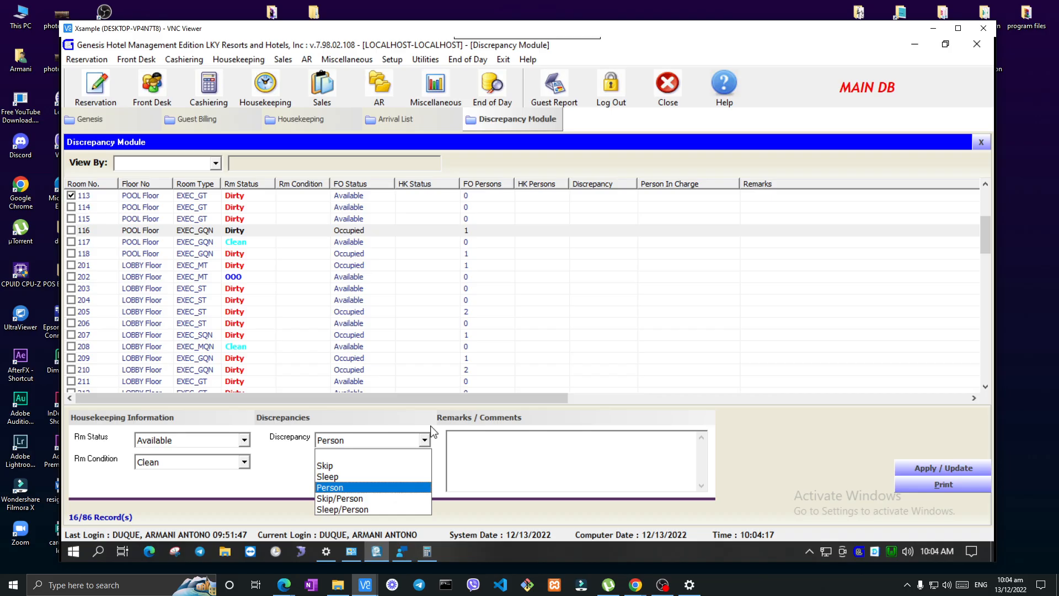
scroll(585, 276, up, 4)
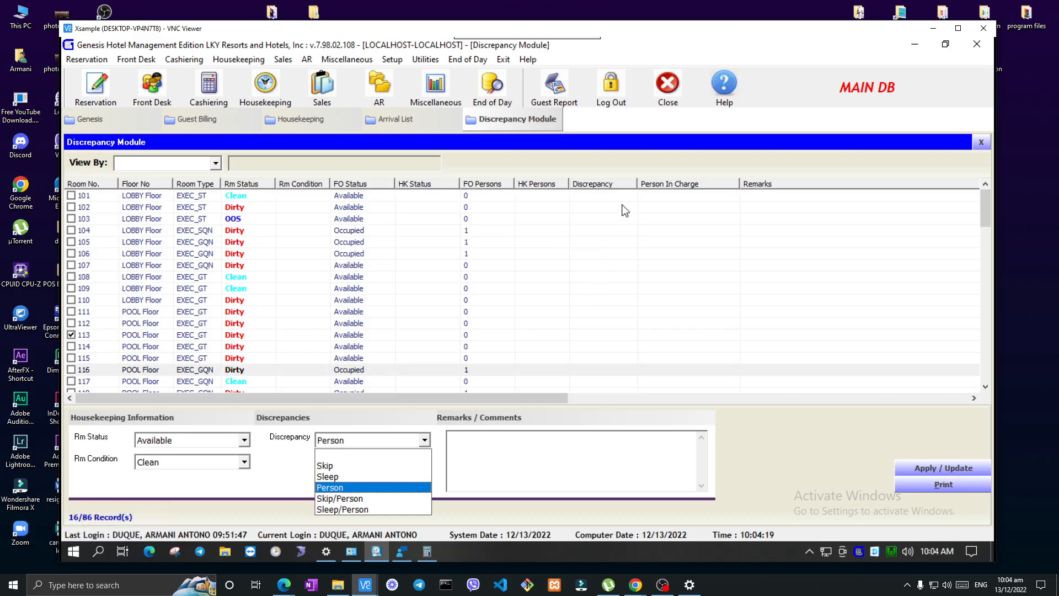
key(Return)
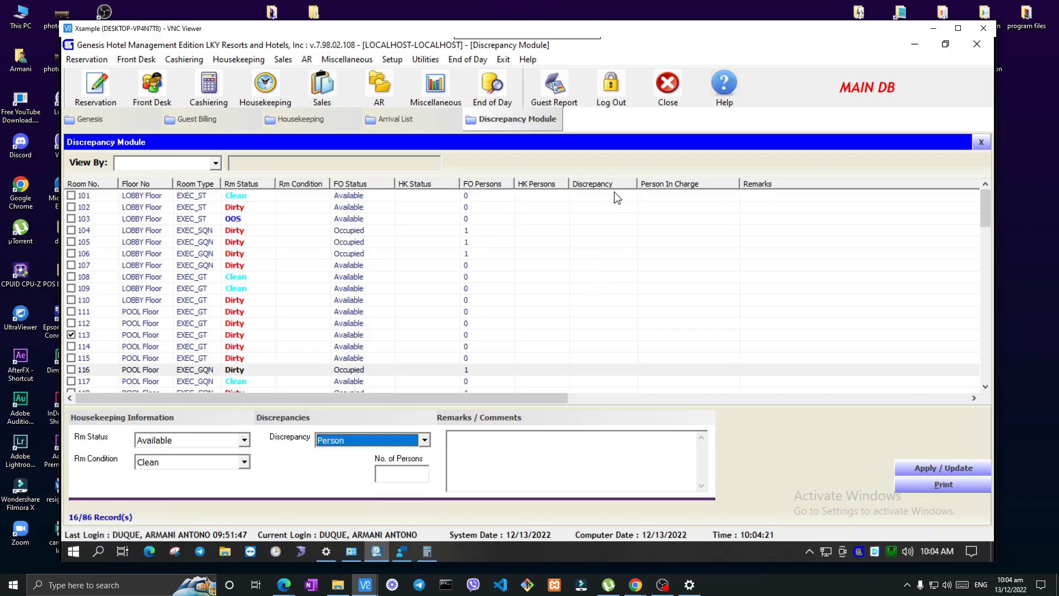
scroll(609, 267, down, 12)
scroll(609, 267, down, 6)
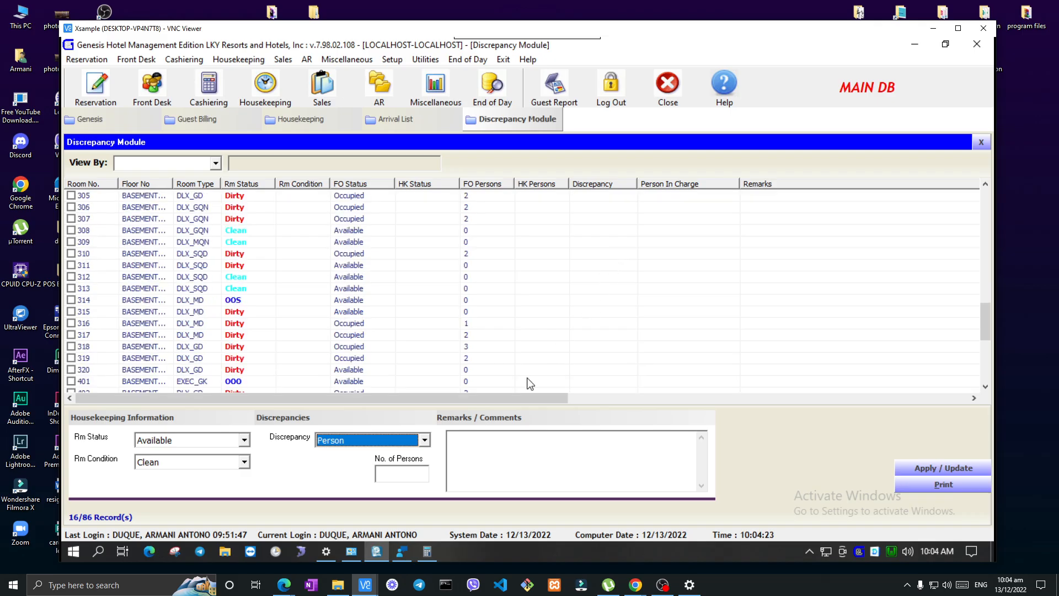
Enter 5 as the number of persons for the discrepancy and select room 113 in the list
click(408, 475)
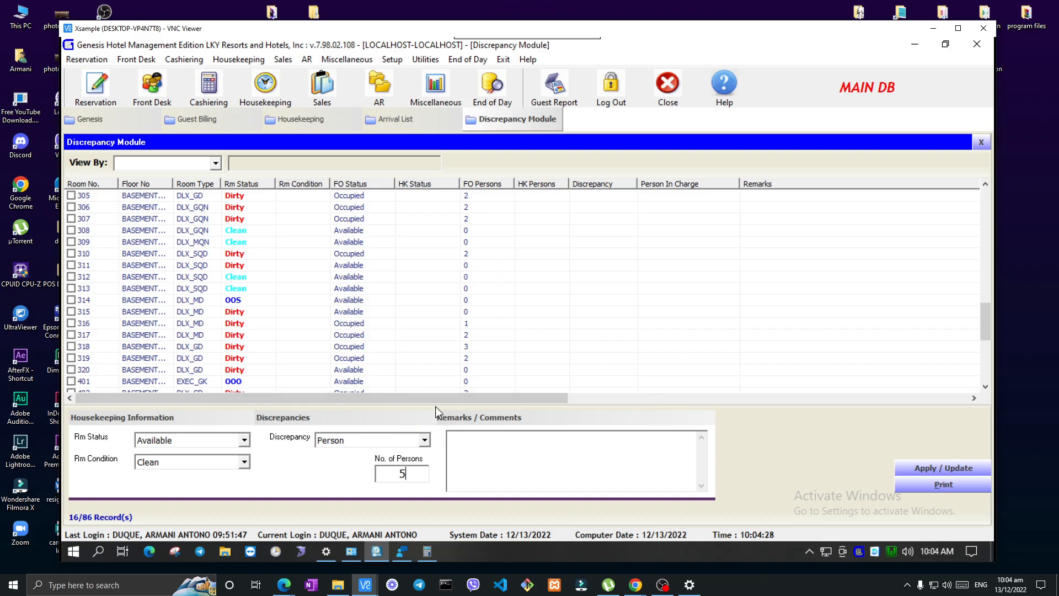
scroll(94, 242, up, 10)
scroll(94, 243, up, 1)
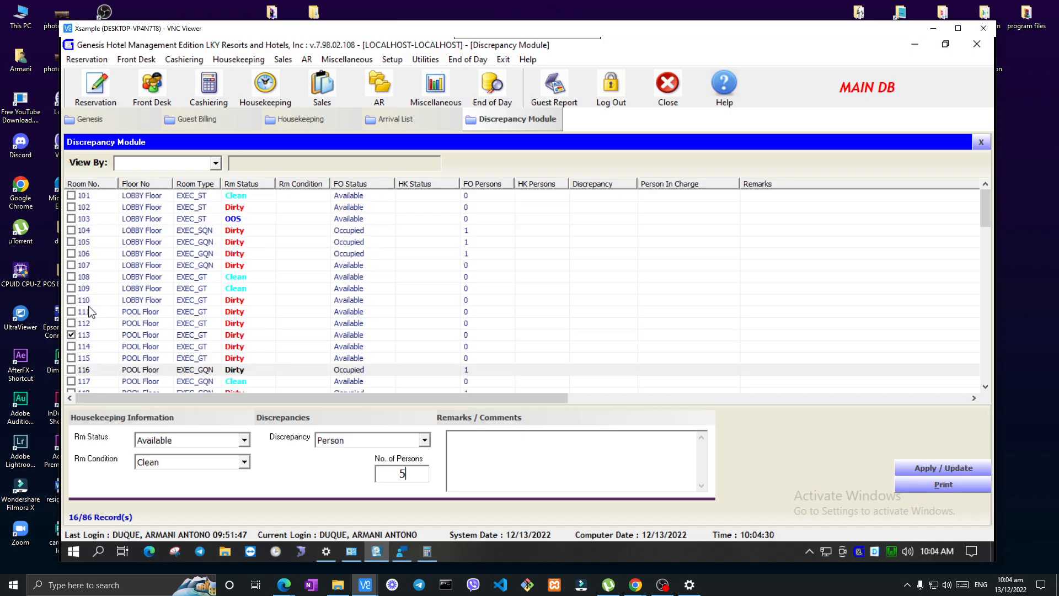
click(100, 334)
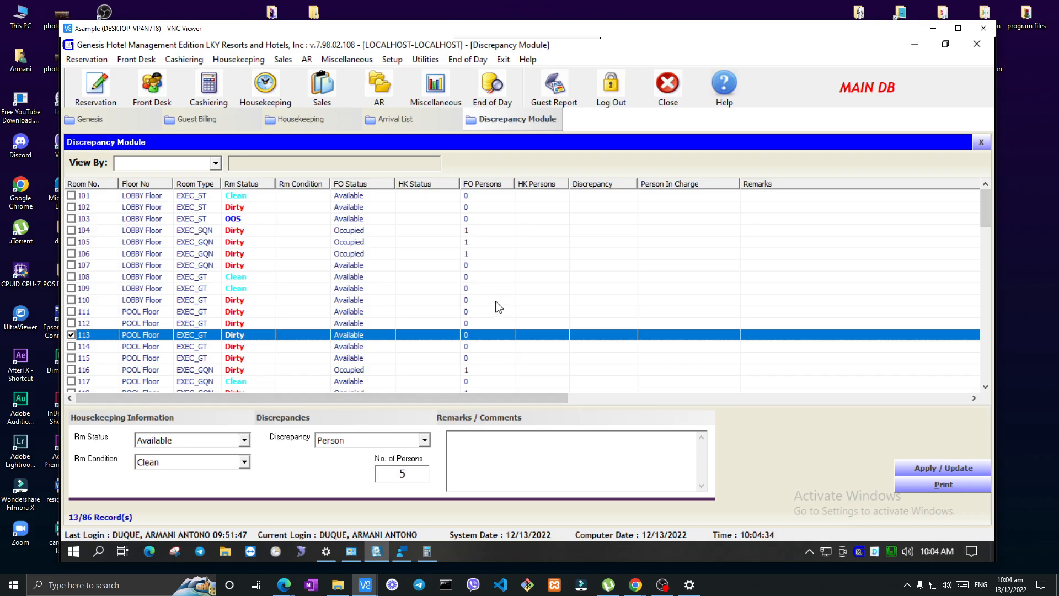
Filter the discrepancy list to show only Occupied rooms and look through it
scroll(492, 322, down, 2)
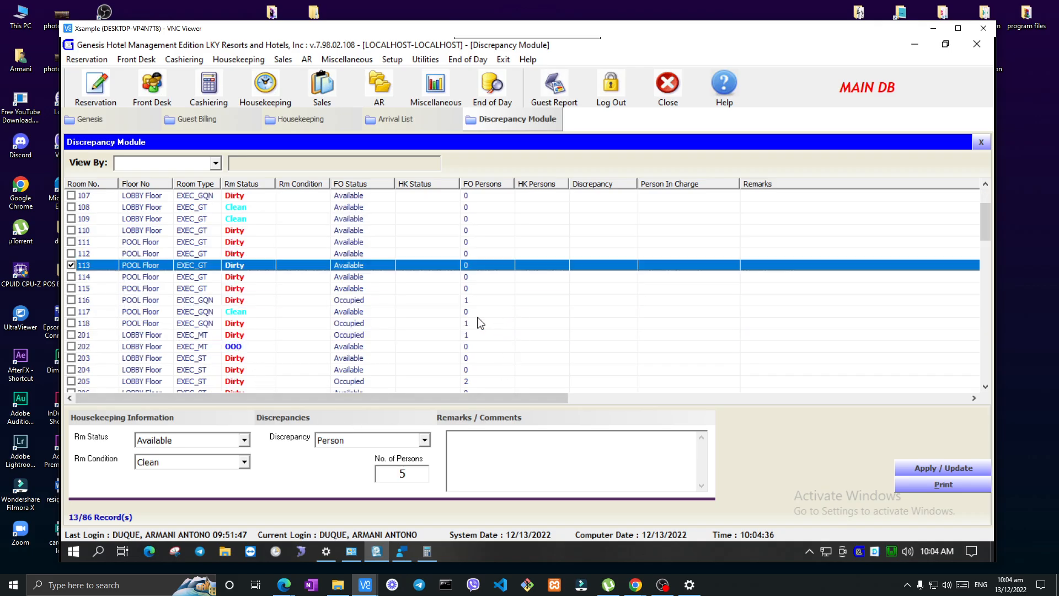
click(215, 164)
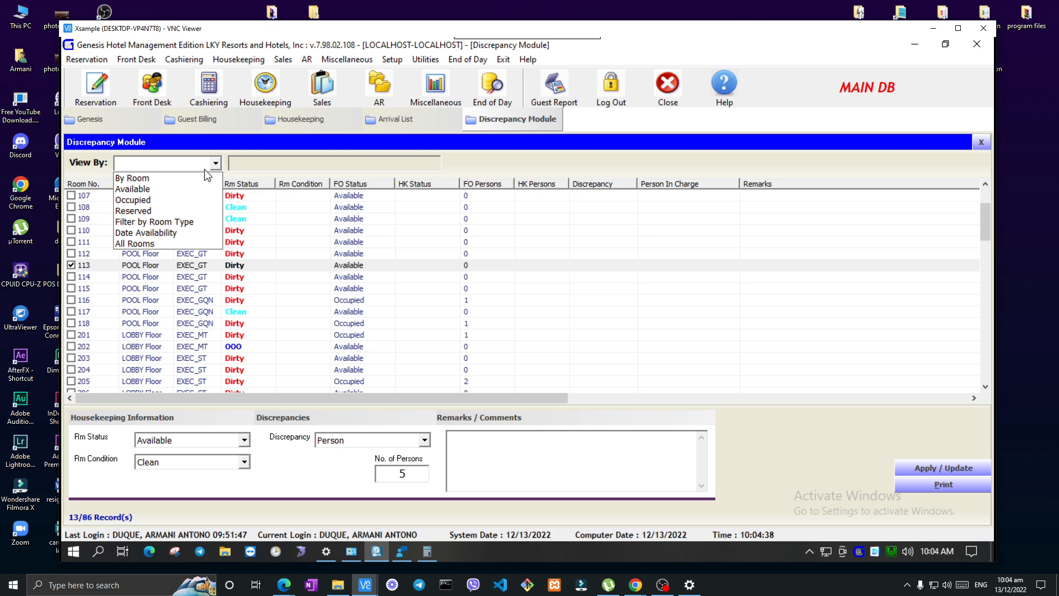
click(160, 203)
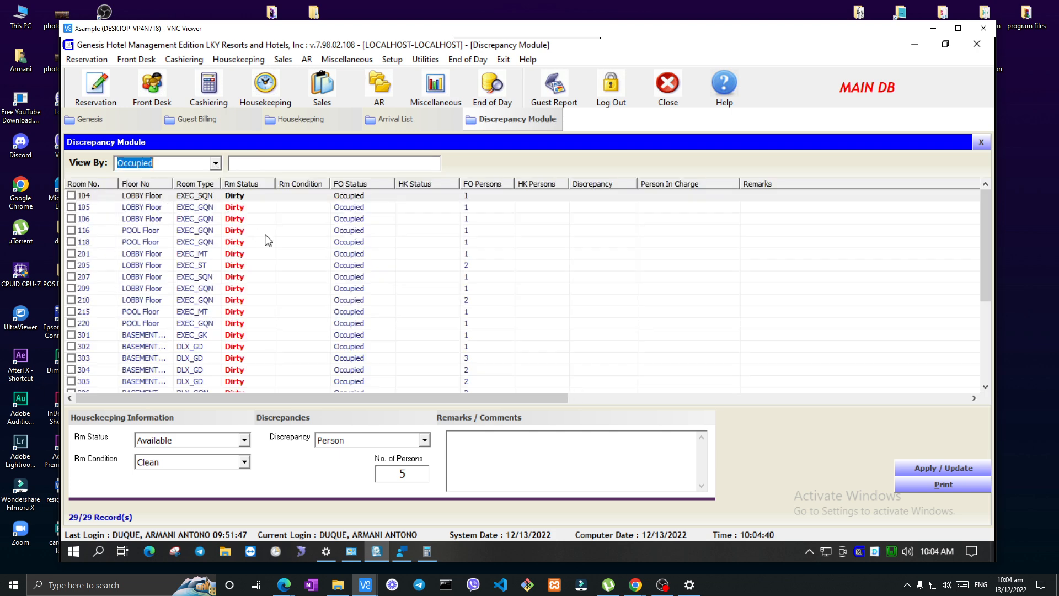
scroll(453, 292, down, 4)
scroll(477, 364, up, 4)
Mark occupied room 104, check the remarks field, and clear the number of persons
click(71, 195)
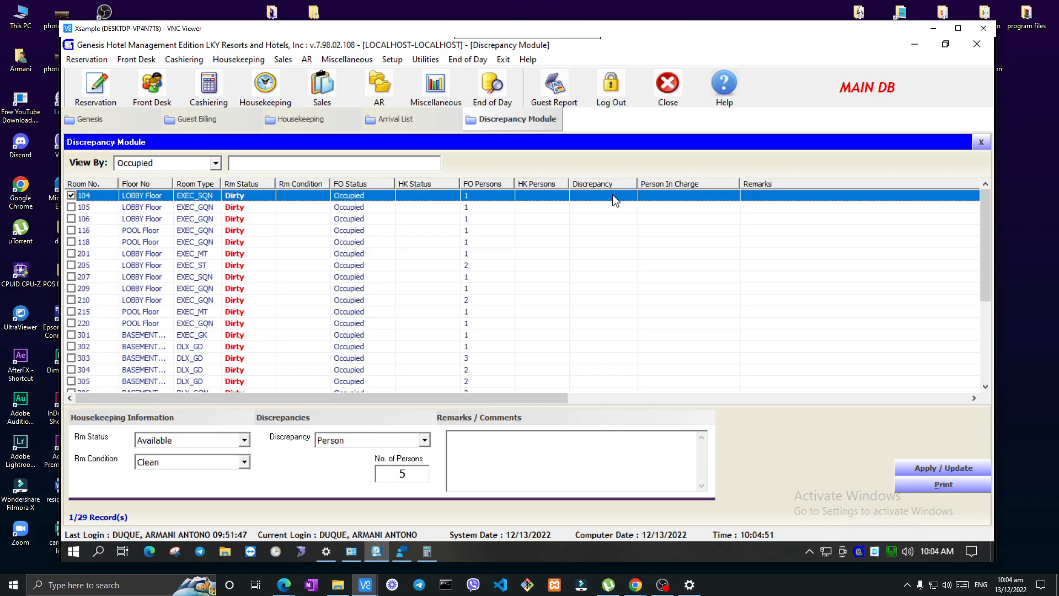
click(563, 459)
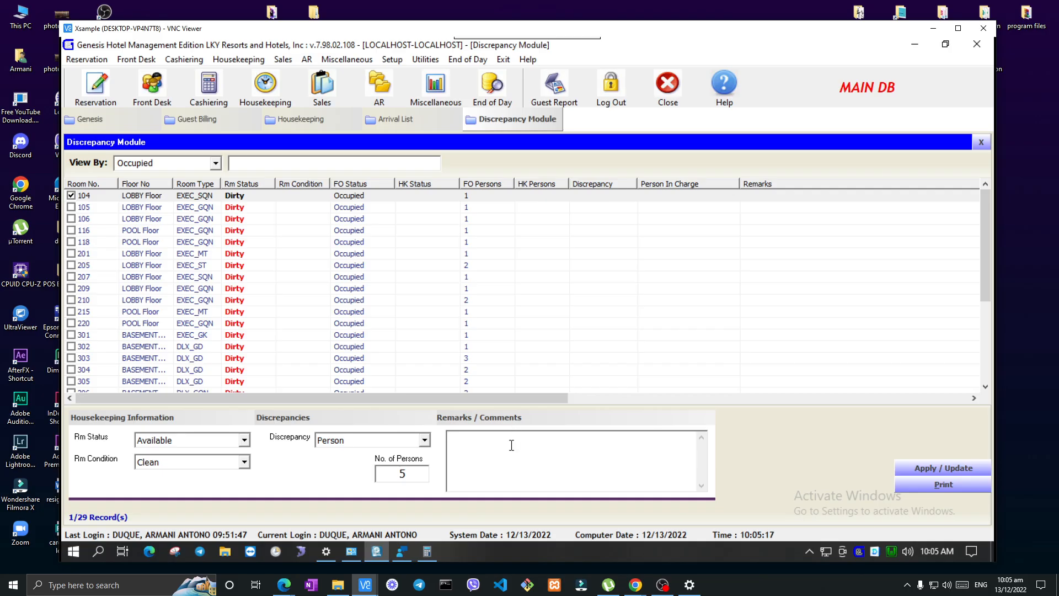
double_click(401, 475)
Open the OOS / OOO Rooms list and start a new maintenance record
click(247, 62)
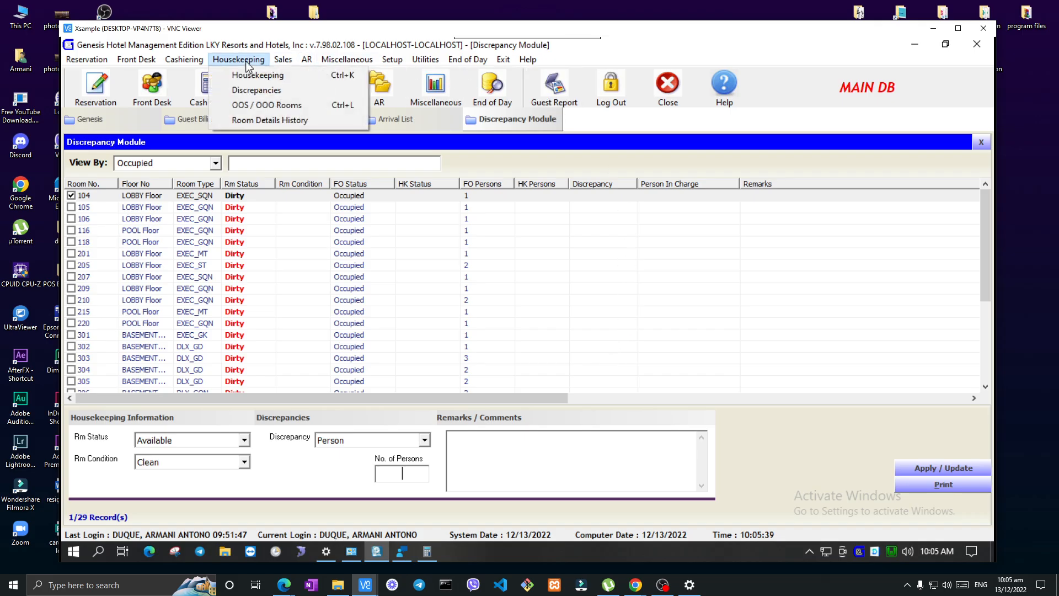
click(256, 103)
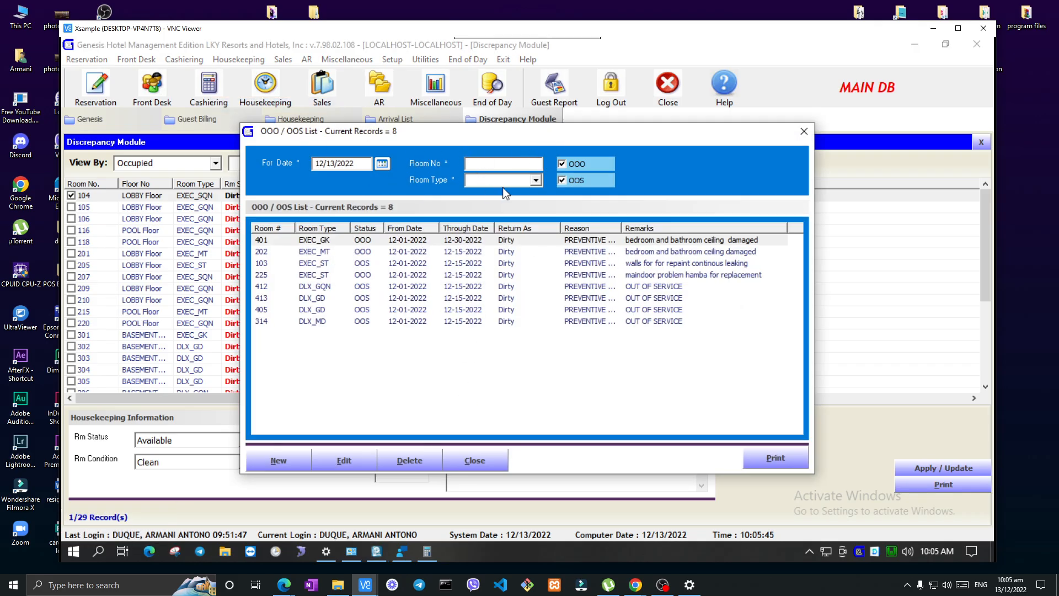
click(279, 461)
Browse the available rooms for the new record, view the room information of room 223, and close the room search
click(512, 273)
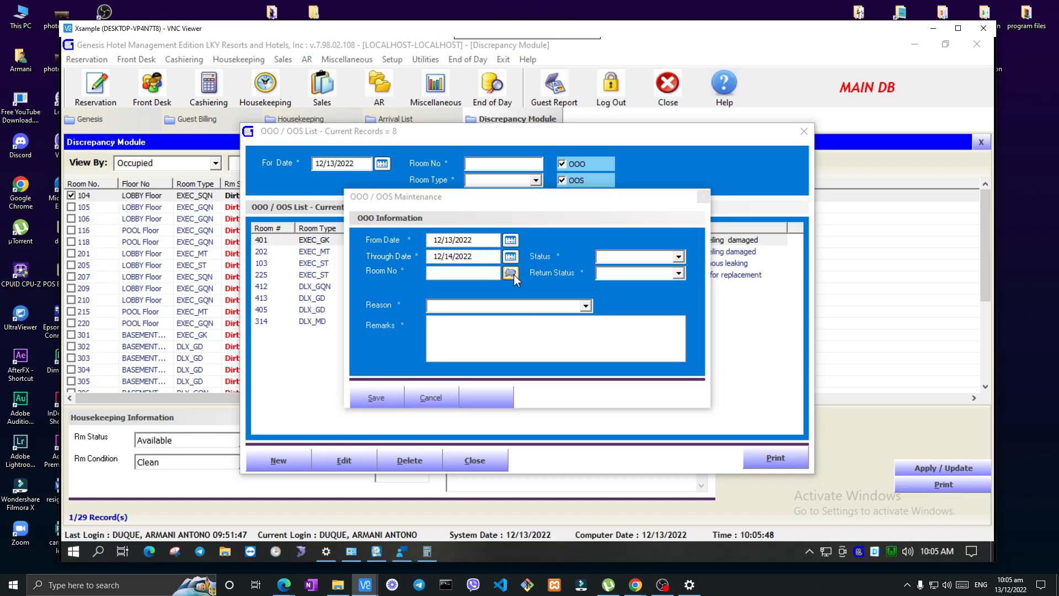
click(685, 225)
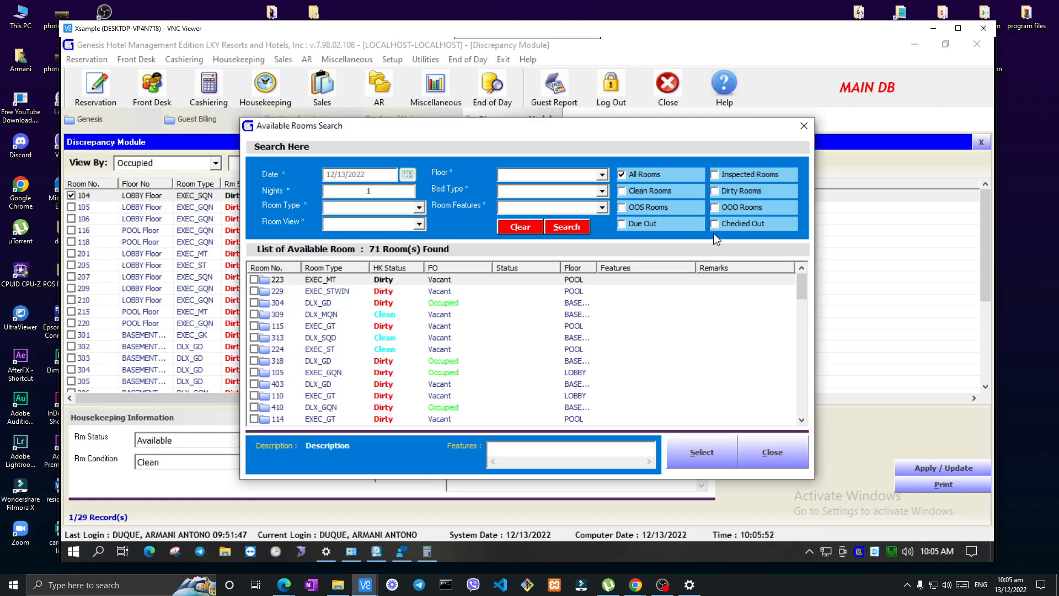
click(353, 283)
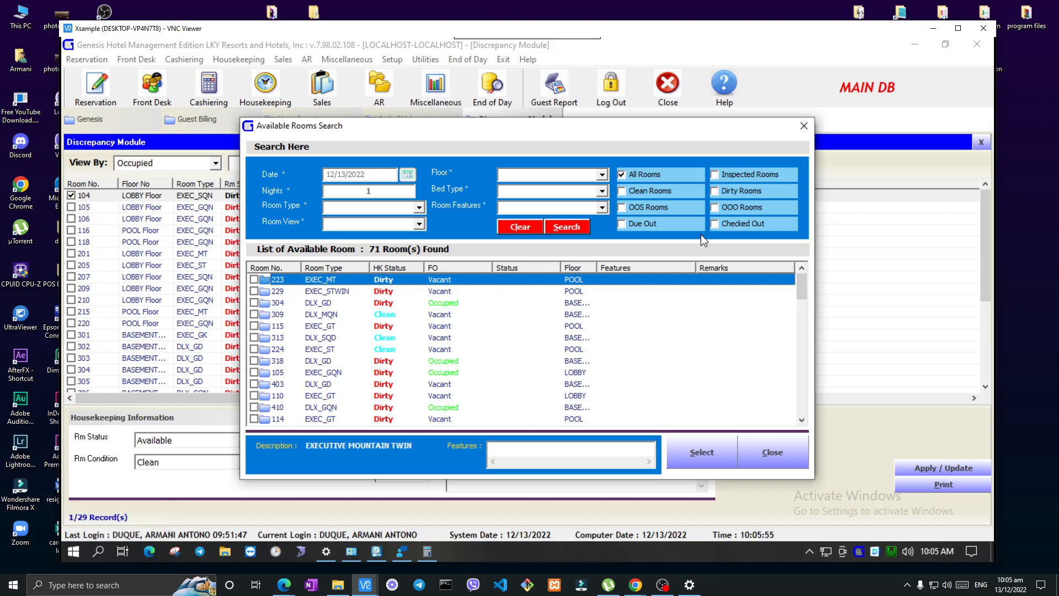
double_click(456, 281)
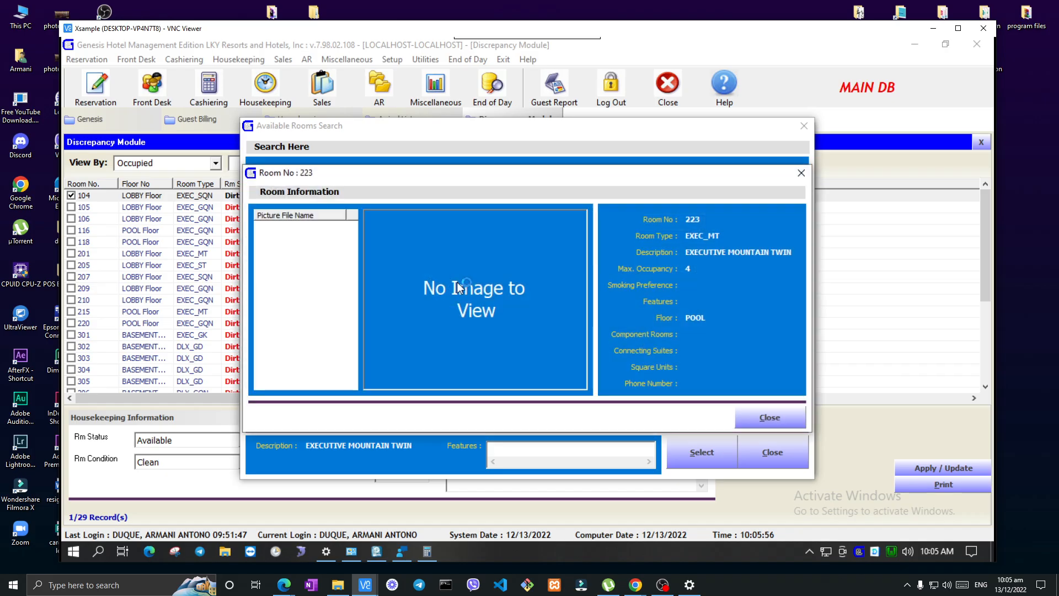
click(770, 418)
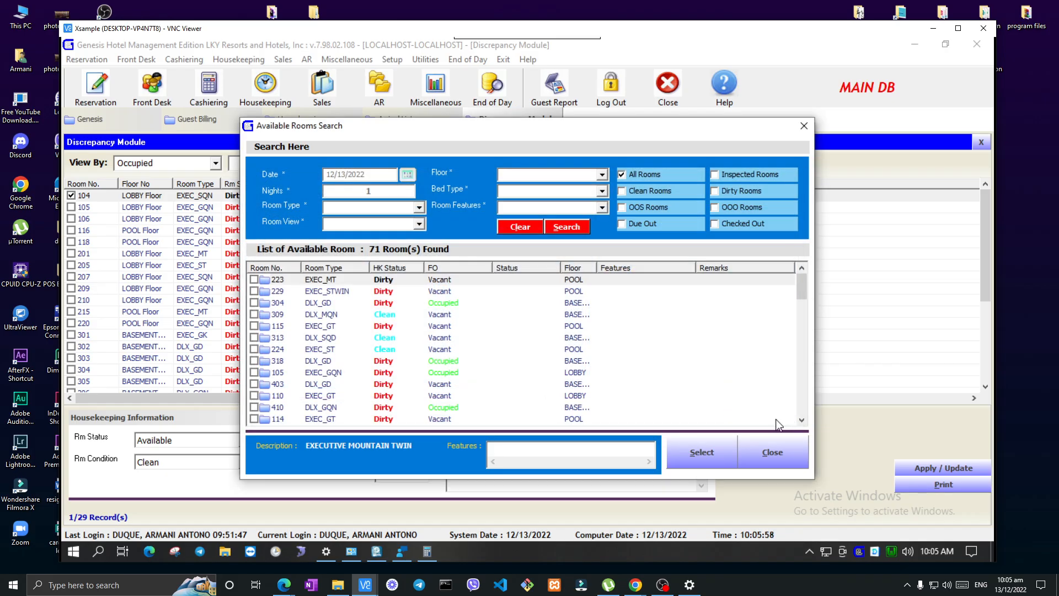
click(776, 456)
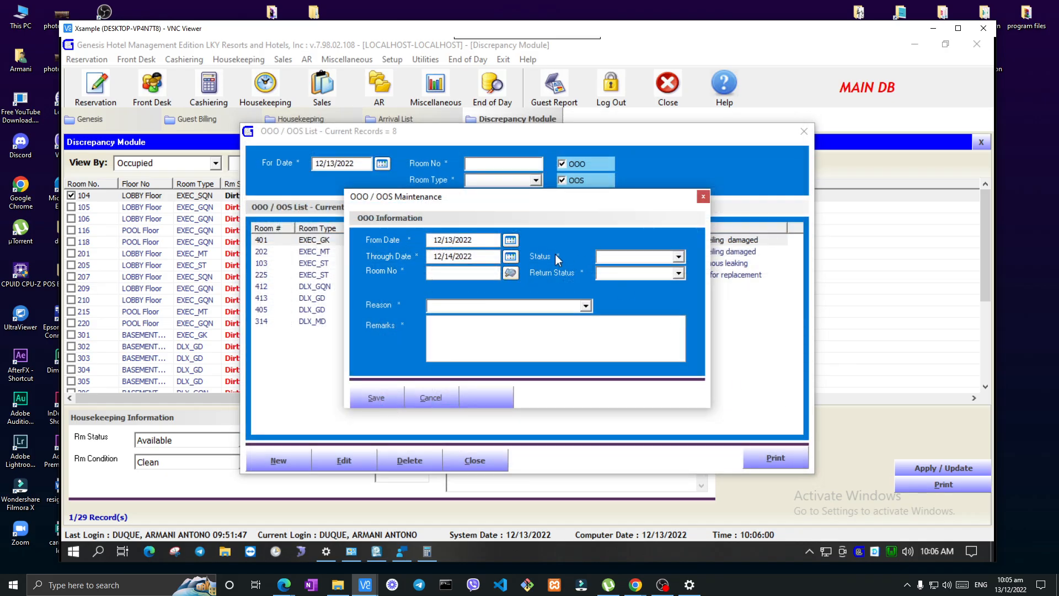
Review the Status, Return Status, Reason and Remarks fields of the new OOO / OOS record and cancel it
click(678, 257)
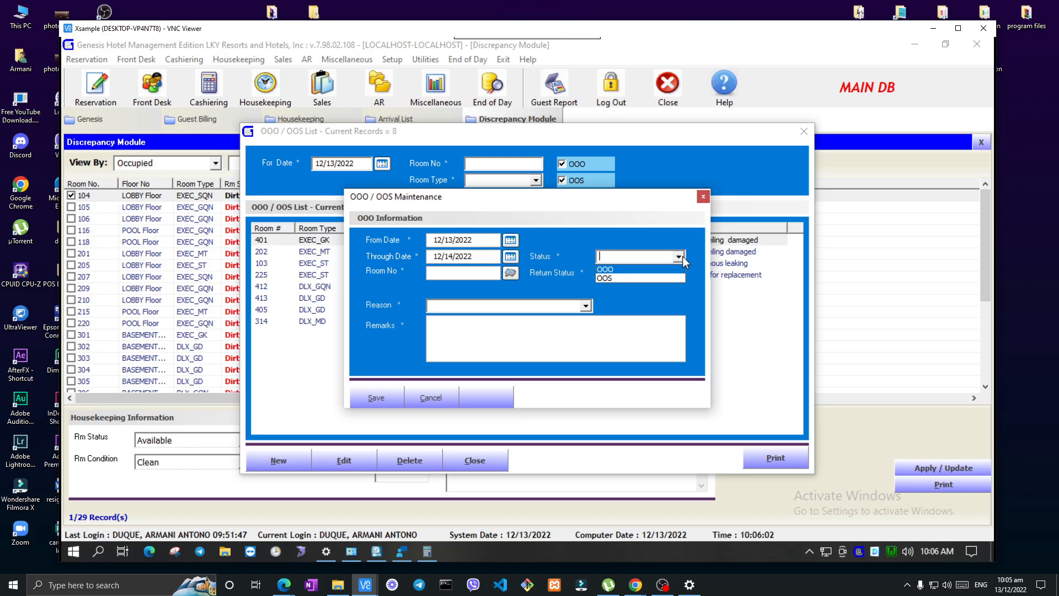
click(678, 257)
click(678, 273)
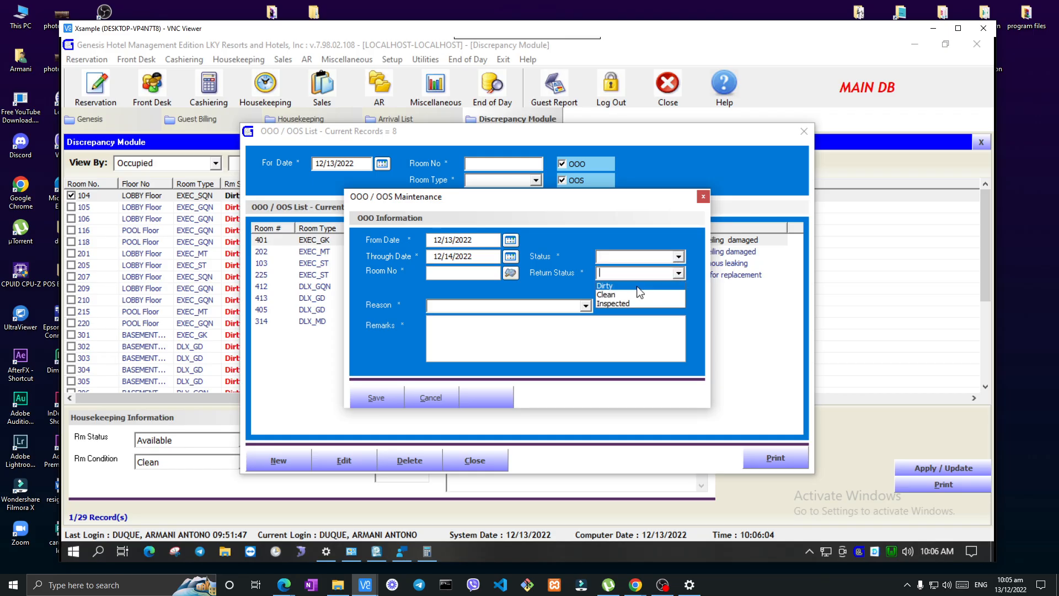
click(679, 275)
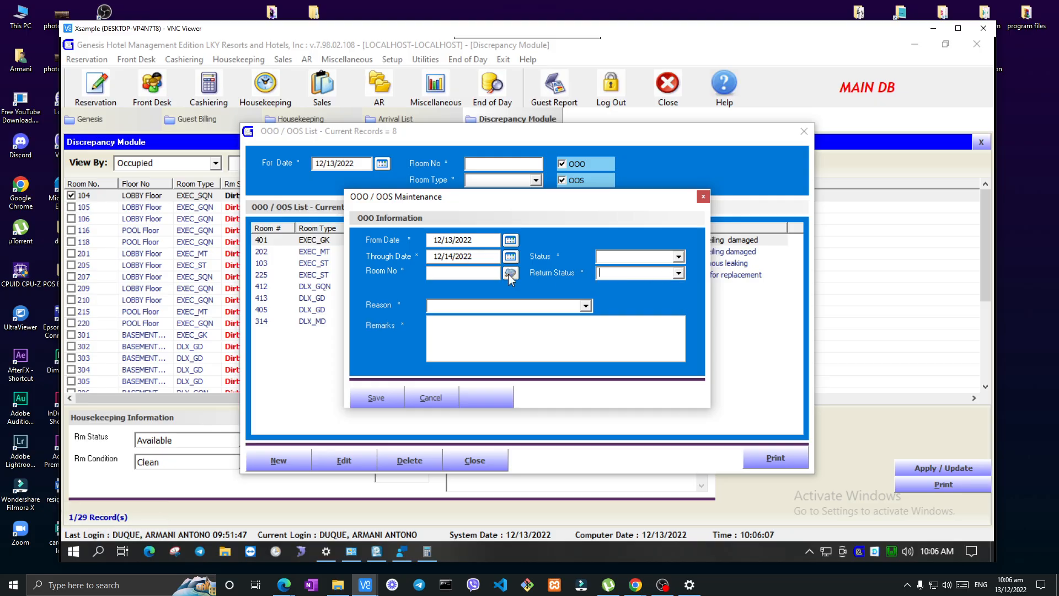
click(586, 306)
mouse_move(584, 343)
mouse_down()
mouse_move(585, 366)
mouse_move(592, 304)
mouse_move(585, 352)
mouse_up()
click(592, 315)
click(586, 324)
drag(610, 199, 413, 163)
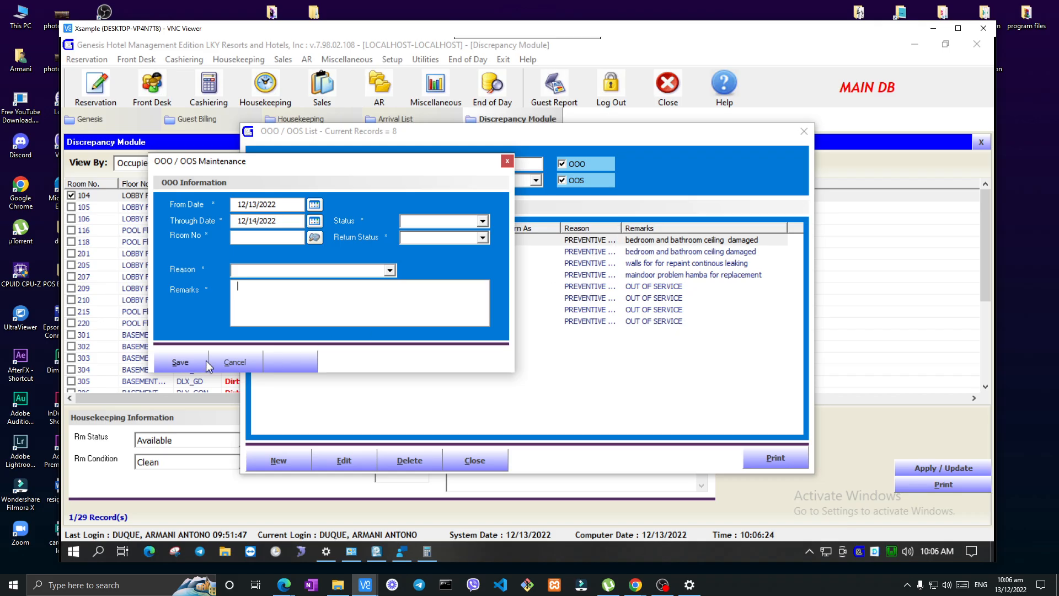
click(232, 363)
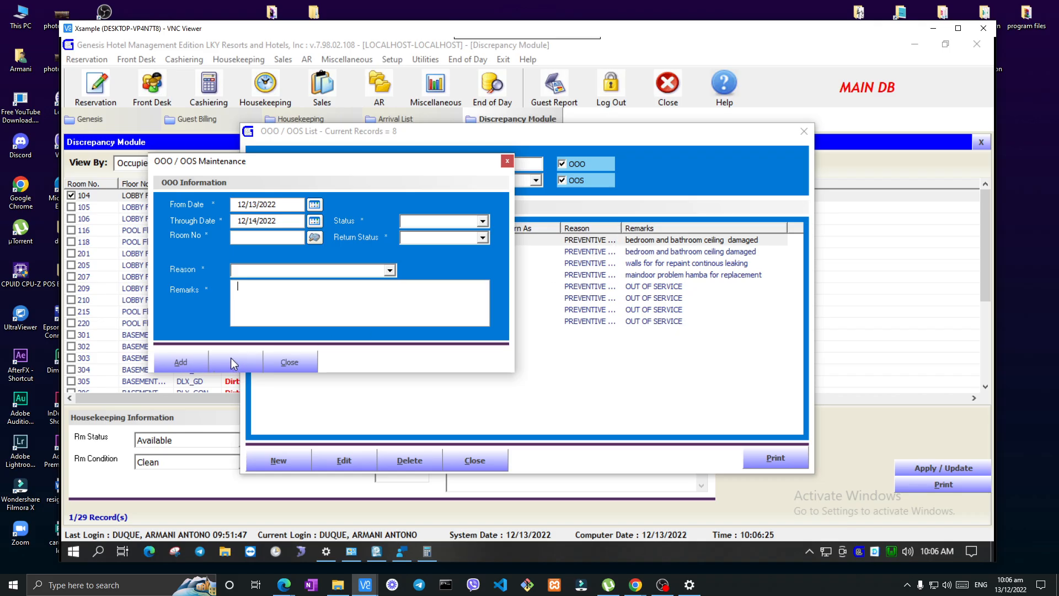
click(288, 364)
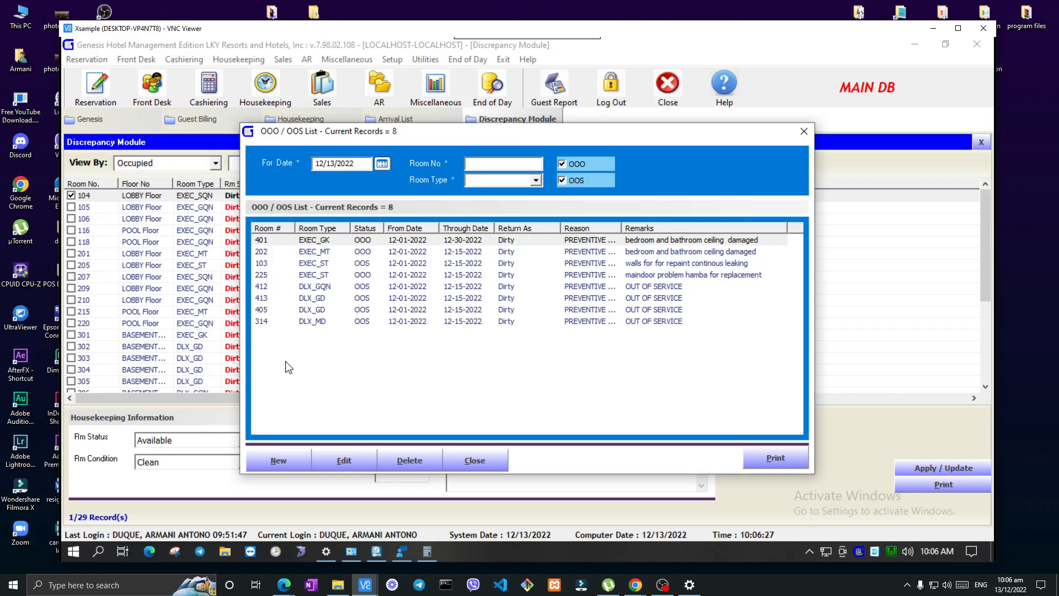
Go over the OOO / OOS list entries of rooms 401, 103, 225 and 412
click(364, 240)
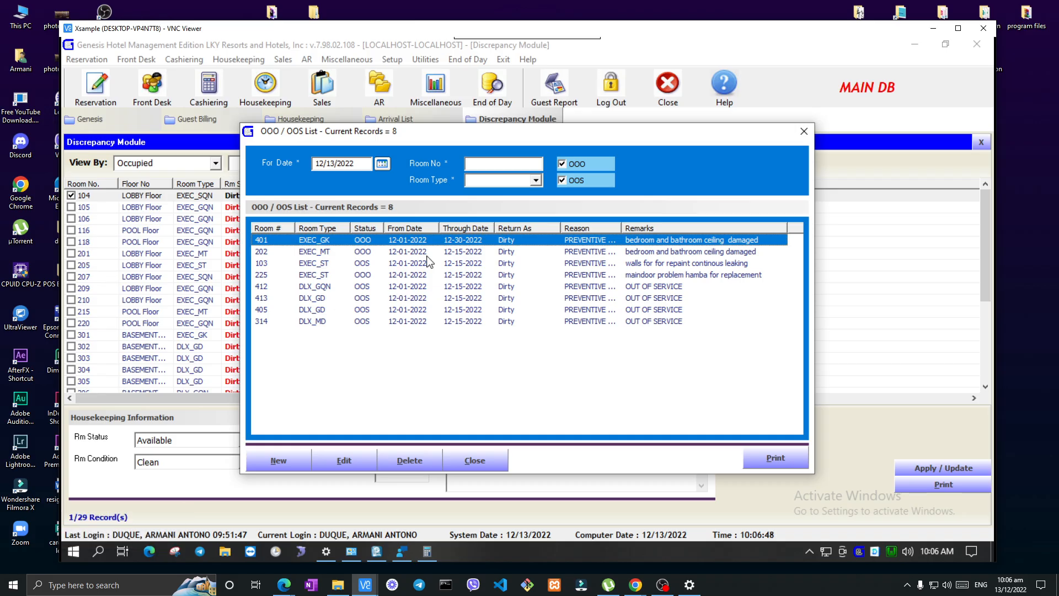
click(445, 263)
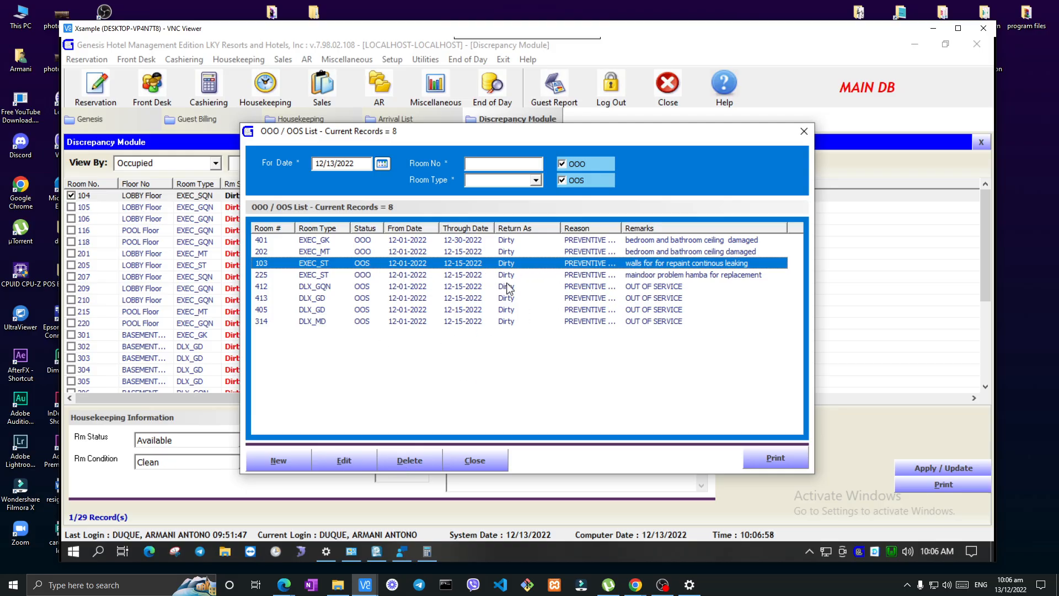
click(539, 278)
click(539, 288)
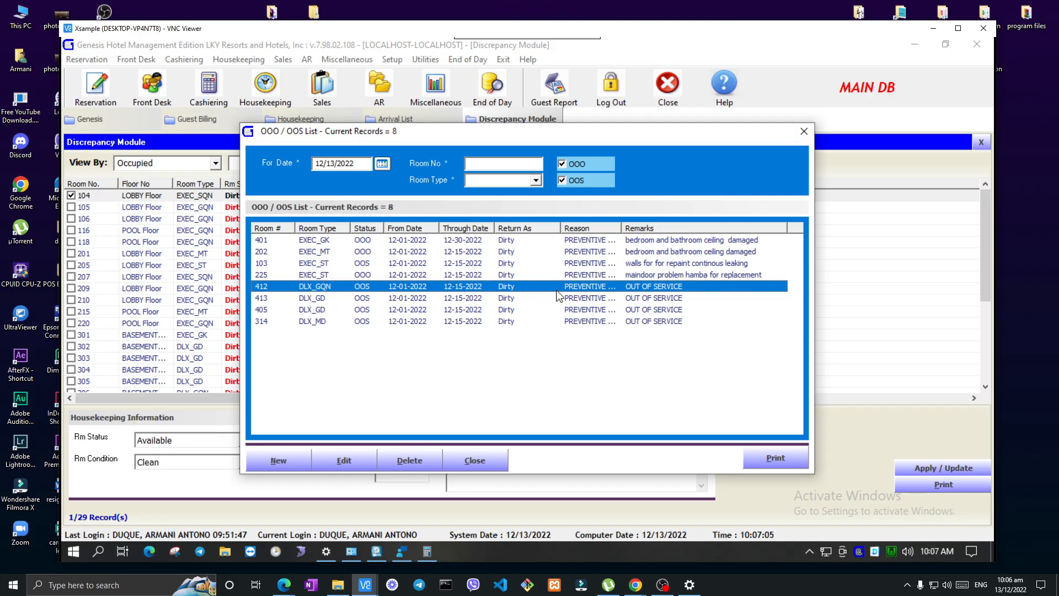
Preview the printable out-of-service / out-of-order room list, exit the report and close the OOO / OOS list
click(774, 459)
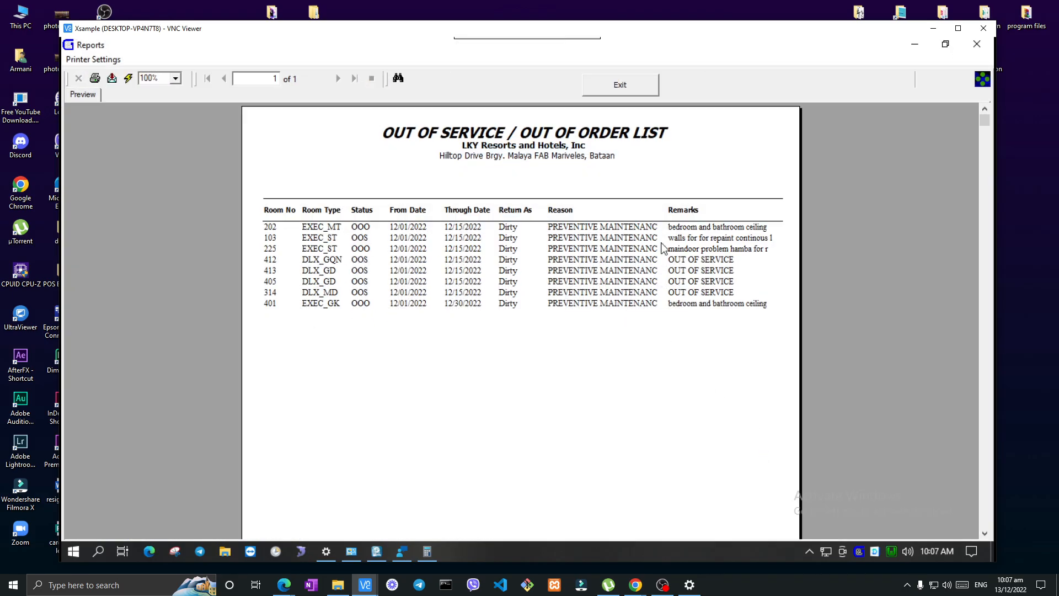
click(638, 90)
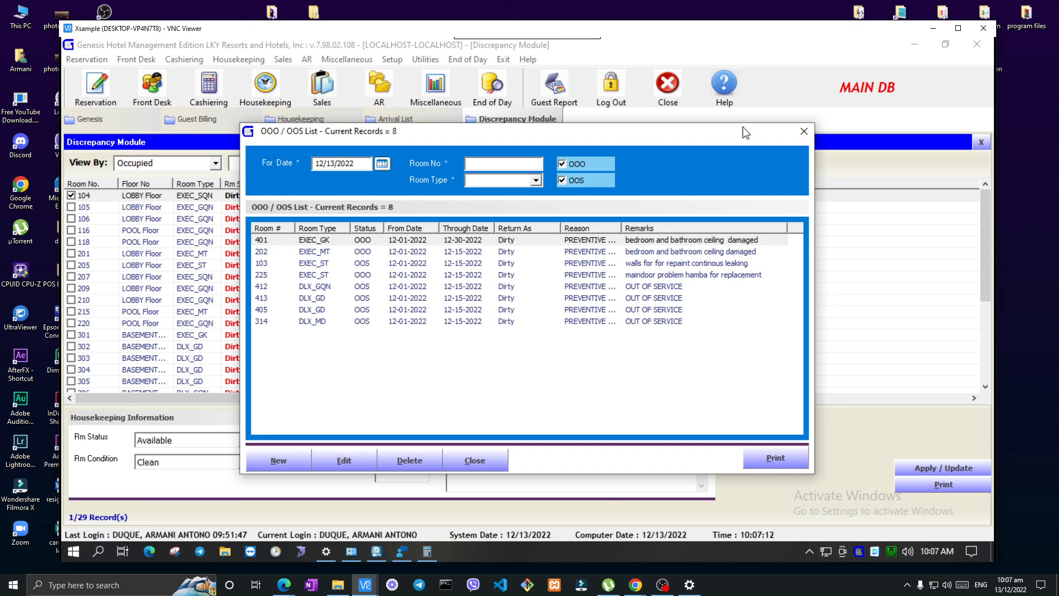
click(803, 133)
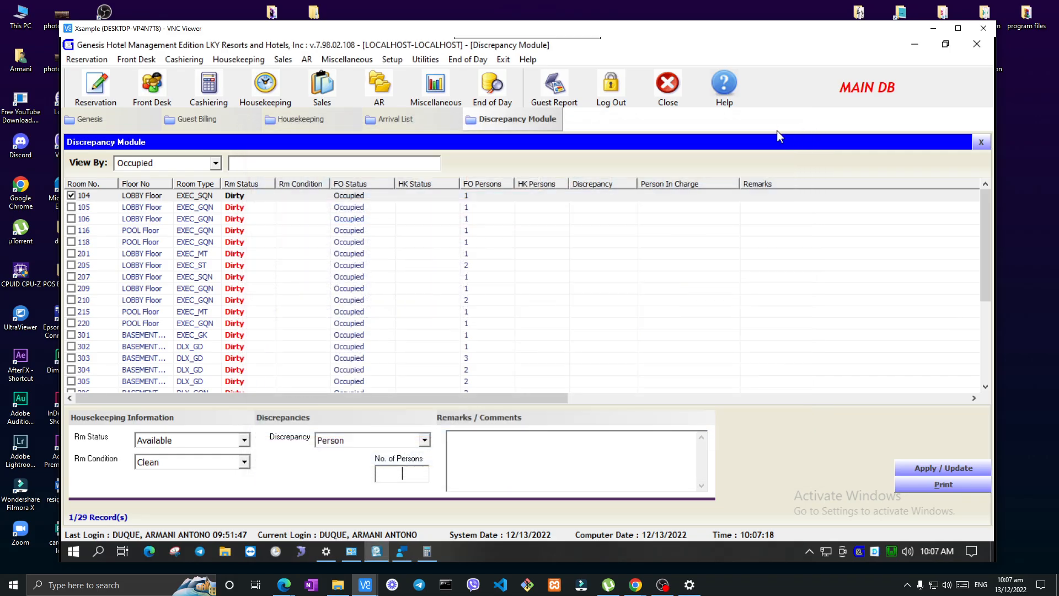
Open Room Details History, view the user activity log for room 101 and close the log
click(242, 59)
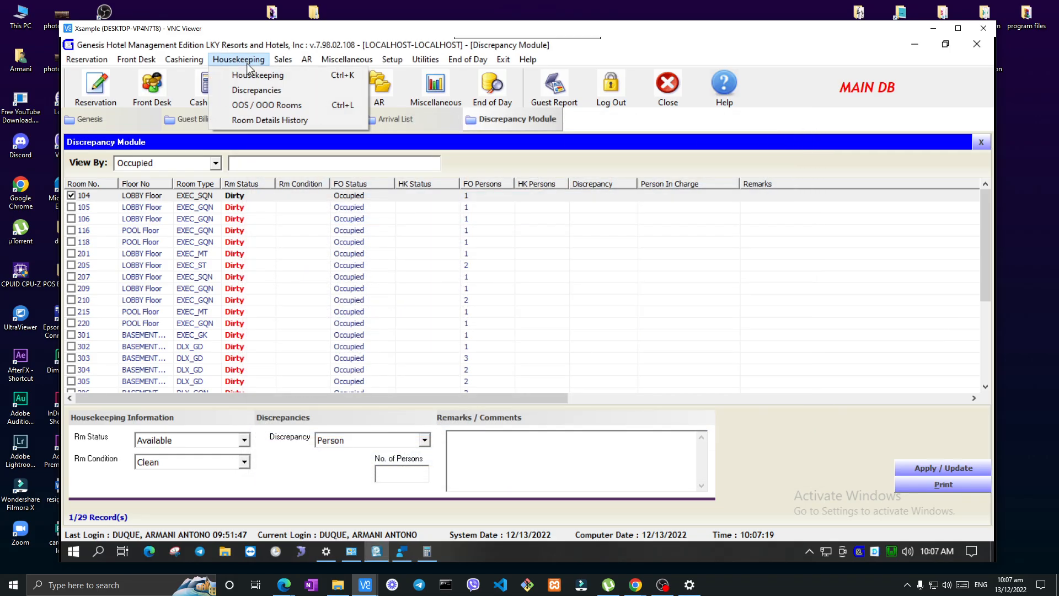
click(269, 121)
click(103, 172)
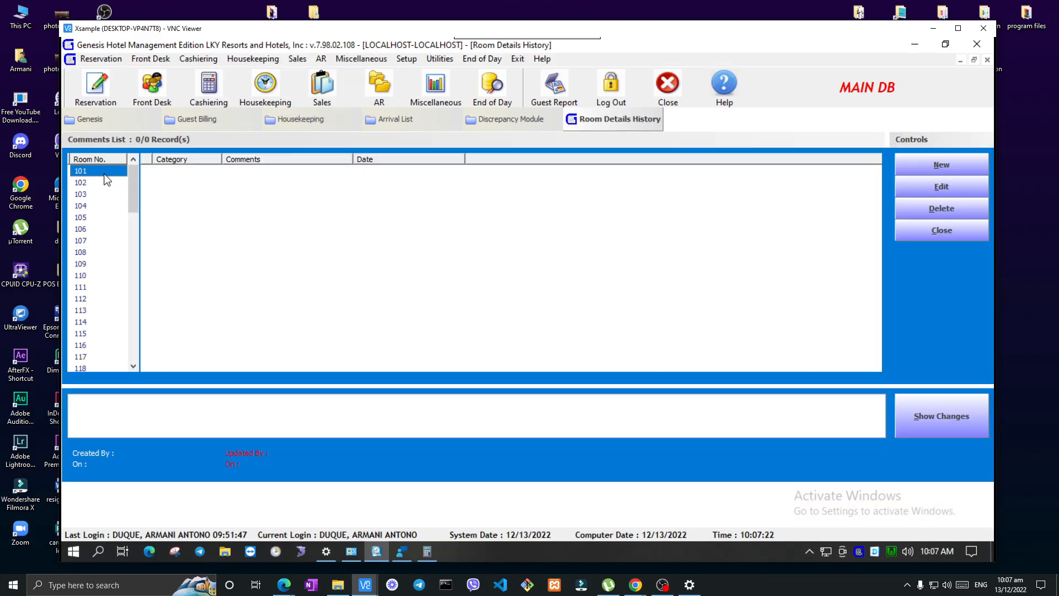
click(88, 183)
click(943, 421)
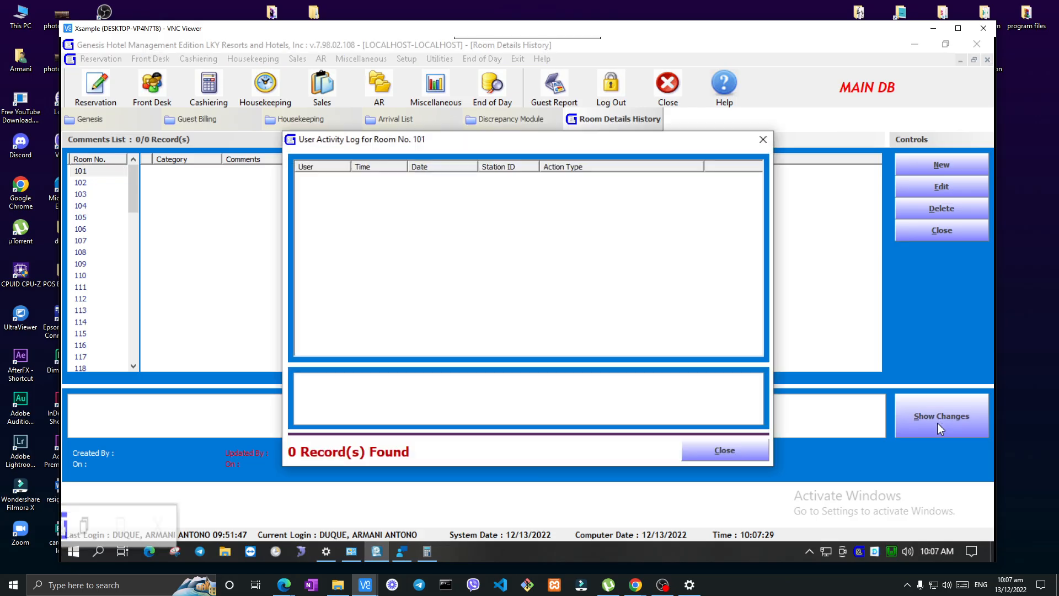
click(729, 447)
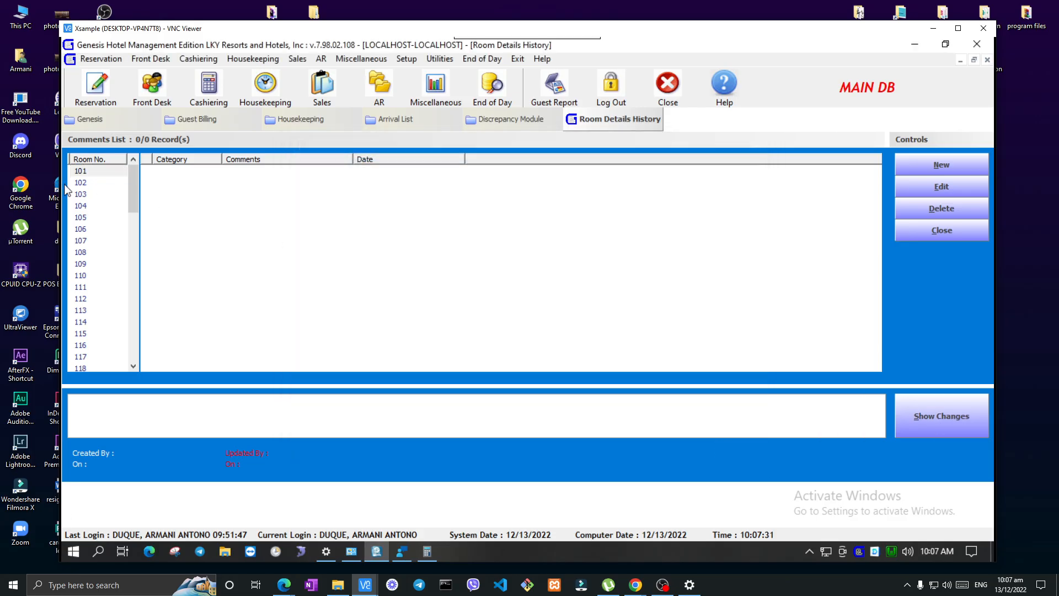
Look through the room history comments of rooms 102, 103 and 105, and return to room 101
click(88, 184)
click(89, 194)
click(87, 220)
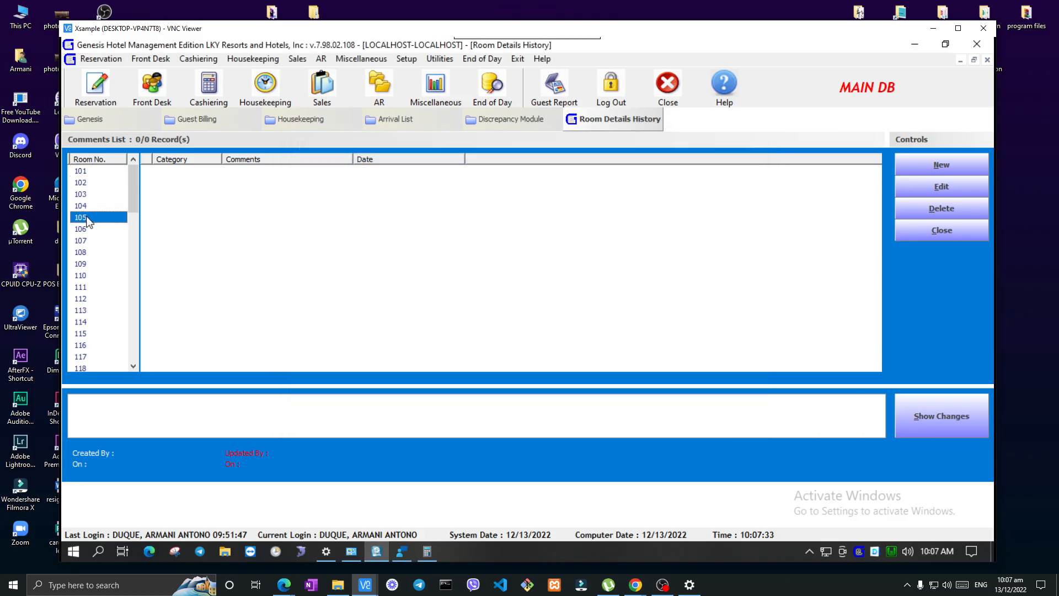
mouse_move(132, 182)
mouse_down()
mouse_move(132, 233)
mouse_move(134, 176)
mouse_up()
click(88, 173)
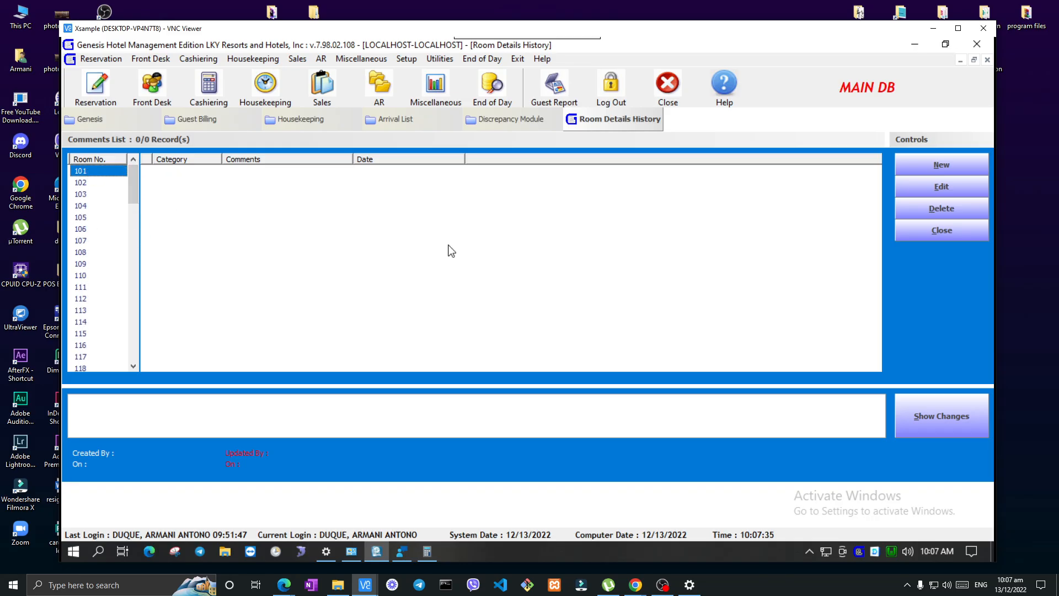
Start a new room 101 details record with the category LOST AND FOUND and close it without saving
click(946, 165)
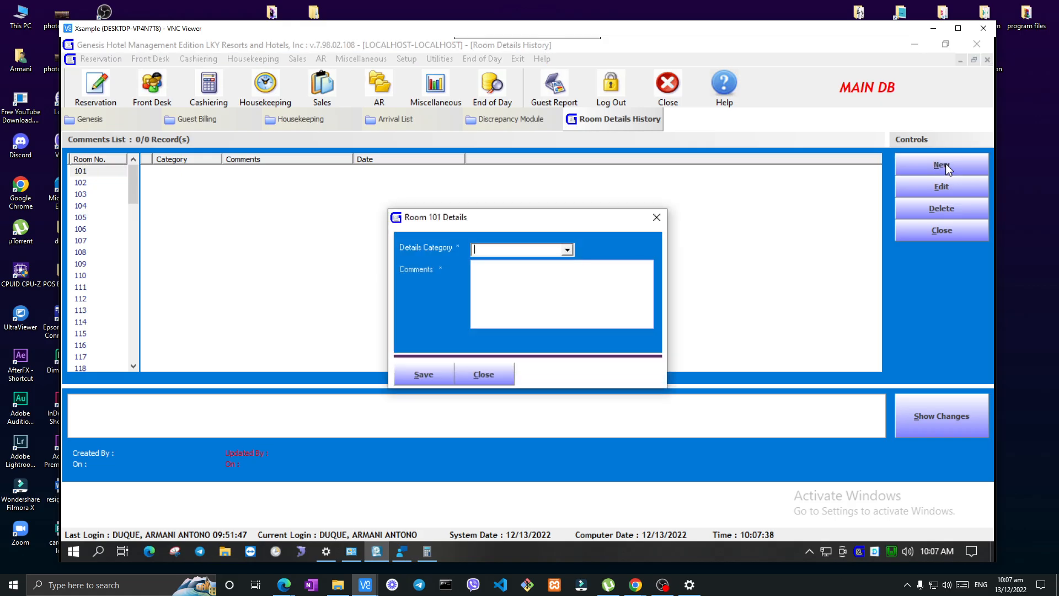
click(569, 252)
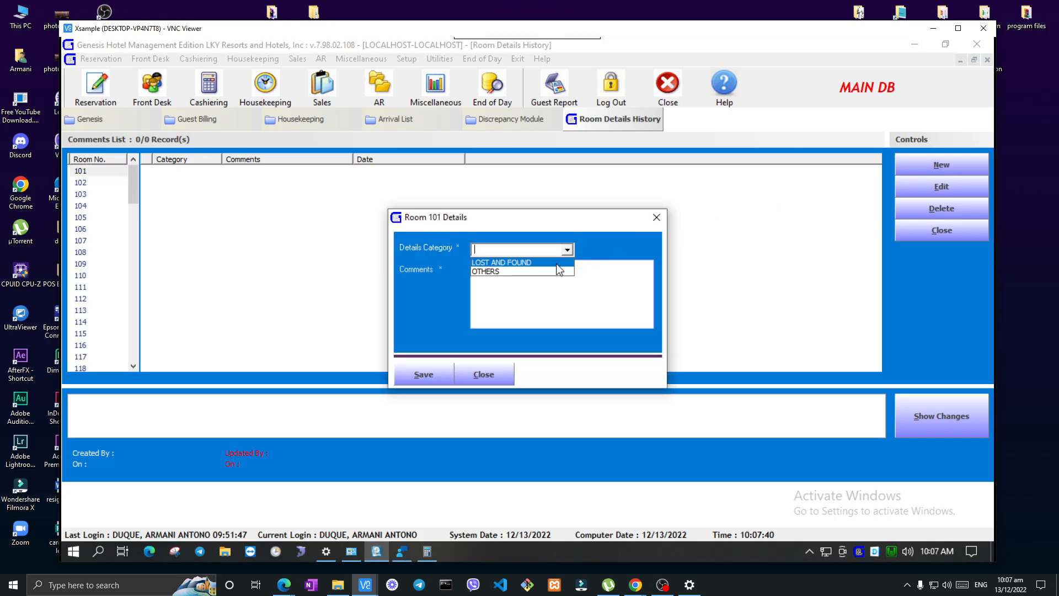
click(565, 265)
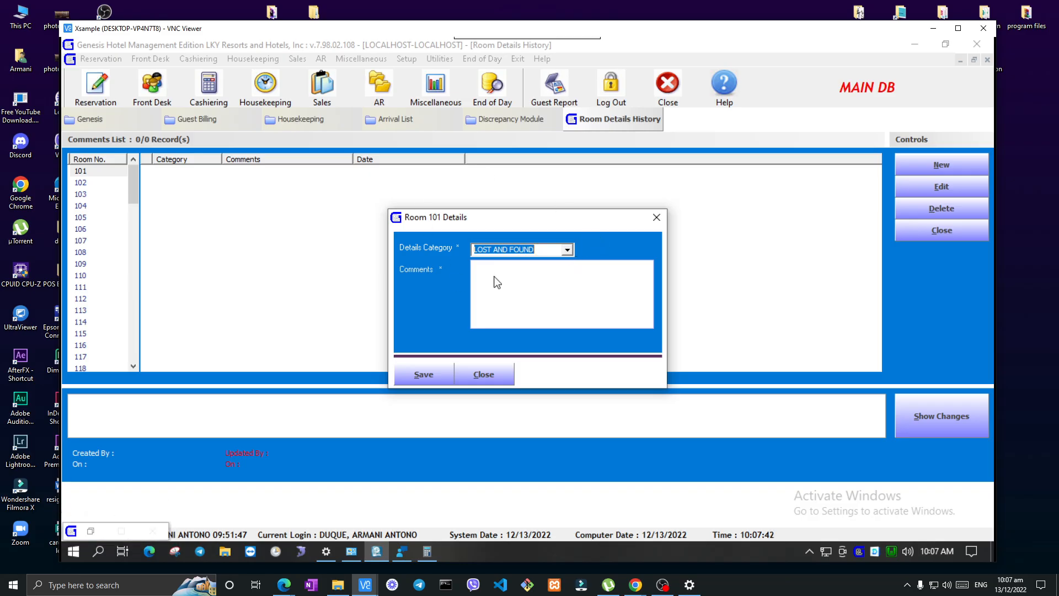
click(503, 288)
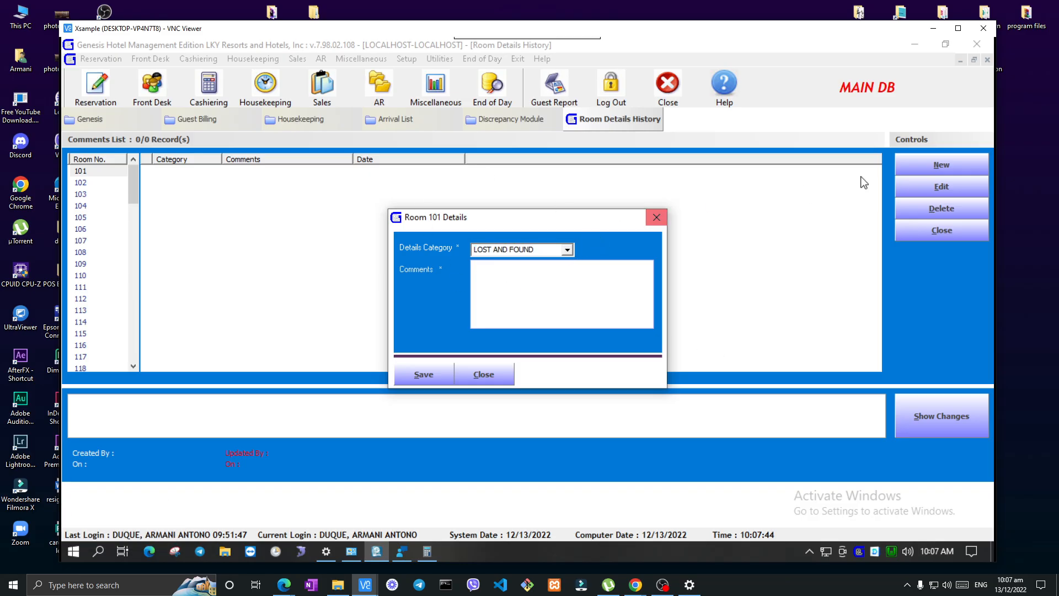
click(491, 376)
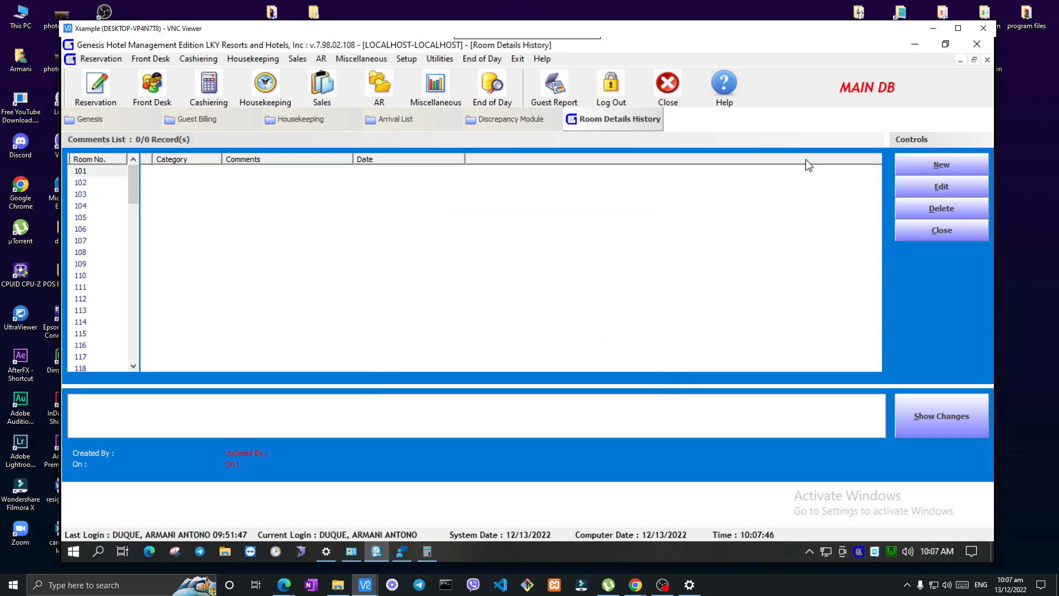
Check the activity log of room 101 again, and open and close a blank details record for room 115
click(954, 423)
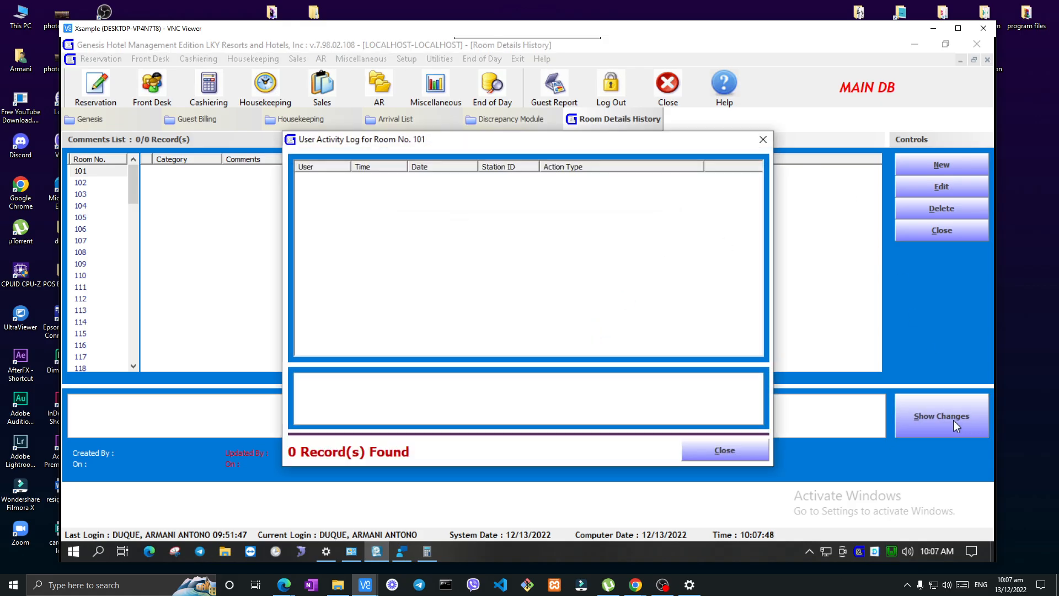
click(739, 450)
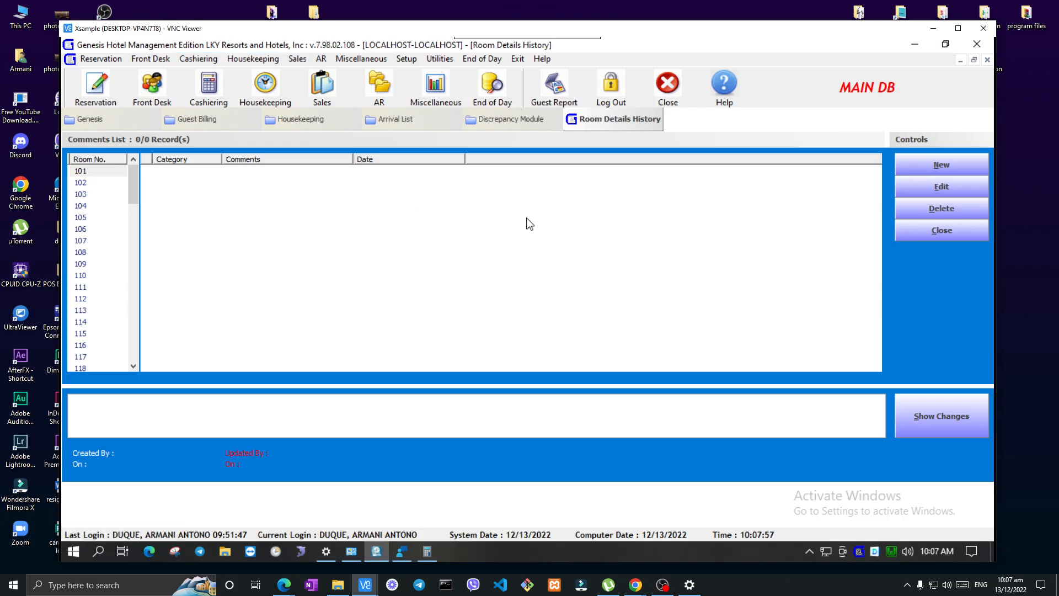
drag(134, 179, 134, 200)
click(92, 218)
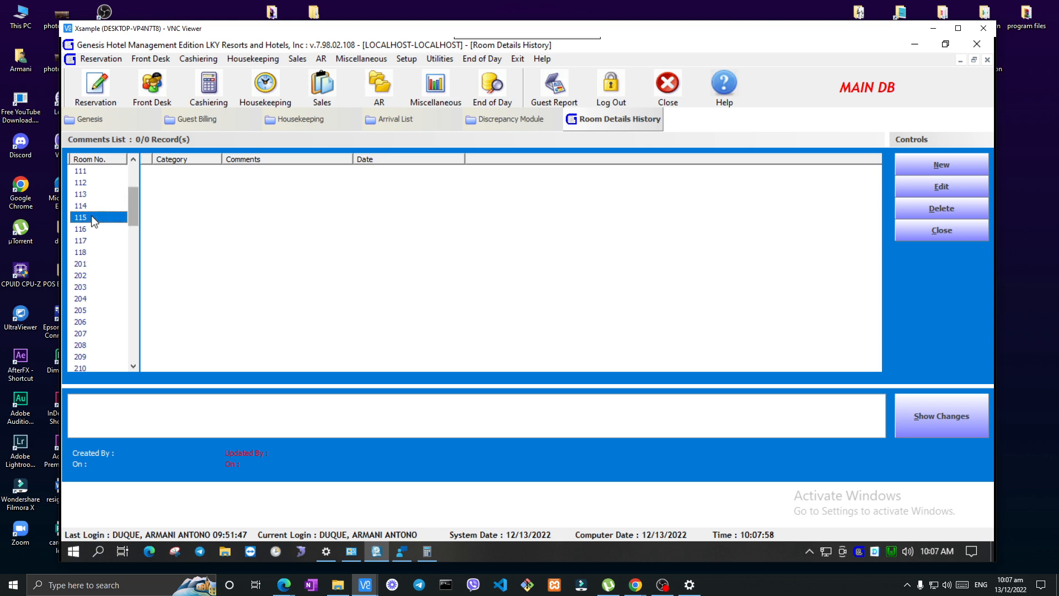
click(941, 167)
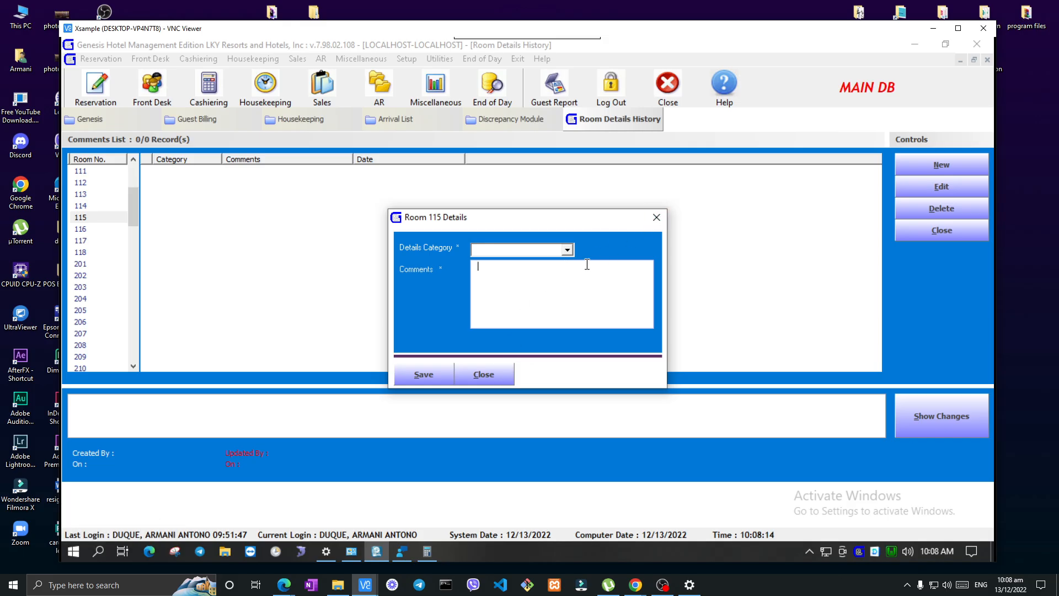
click(657, 217)
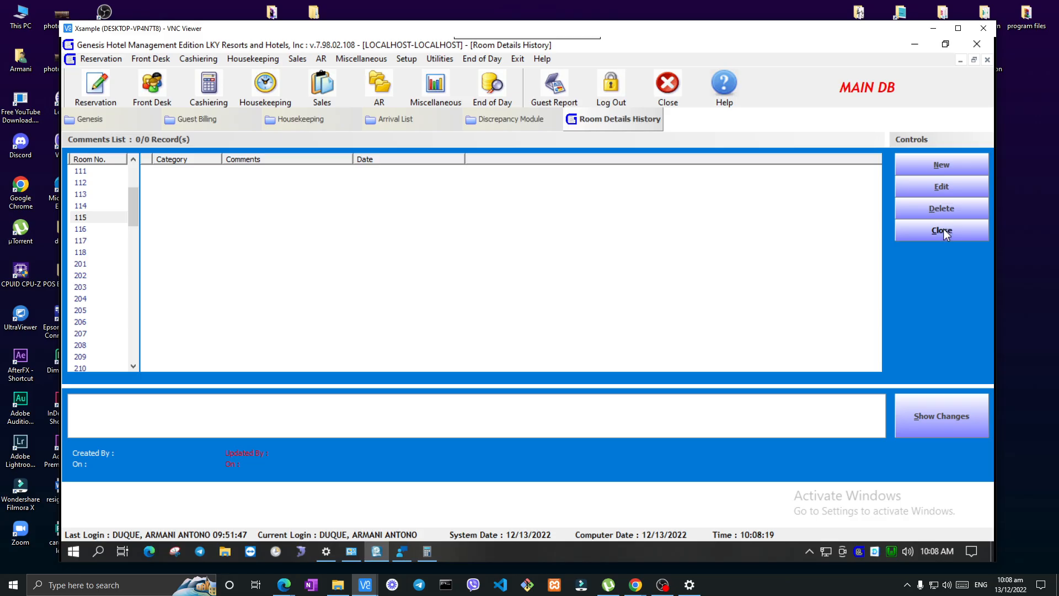
click(253, 59)
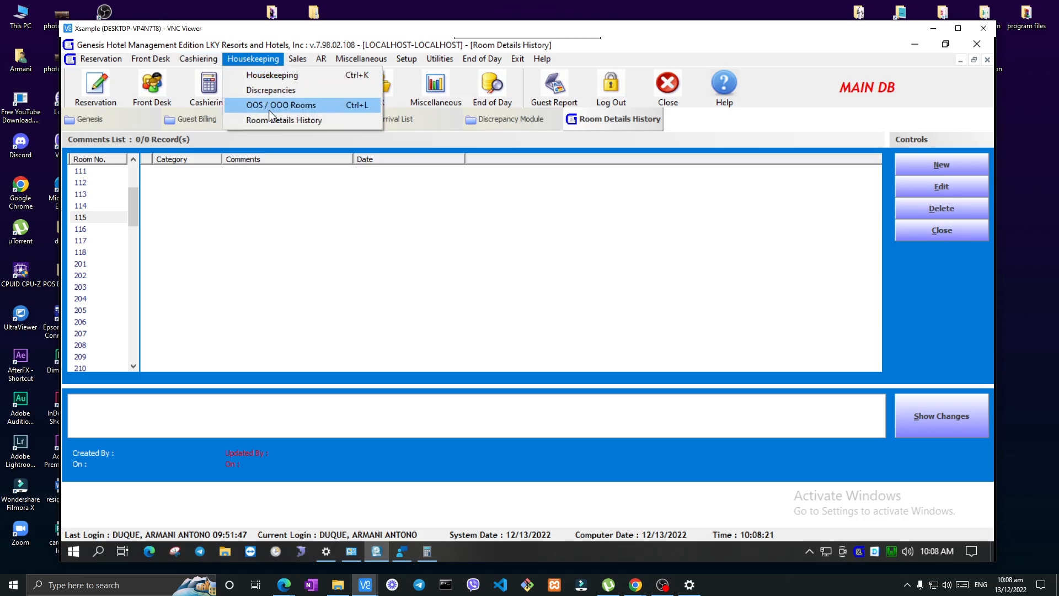
mouse_move(666, 590)
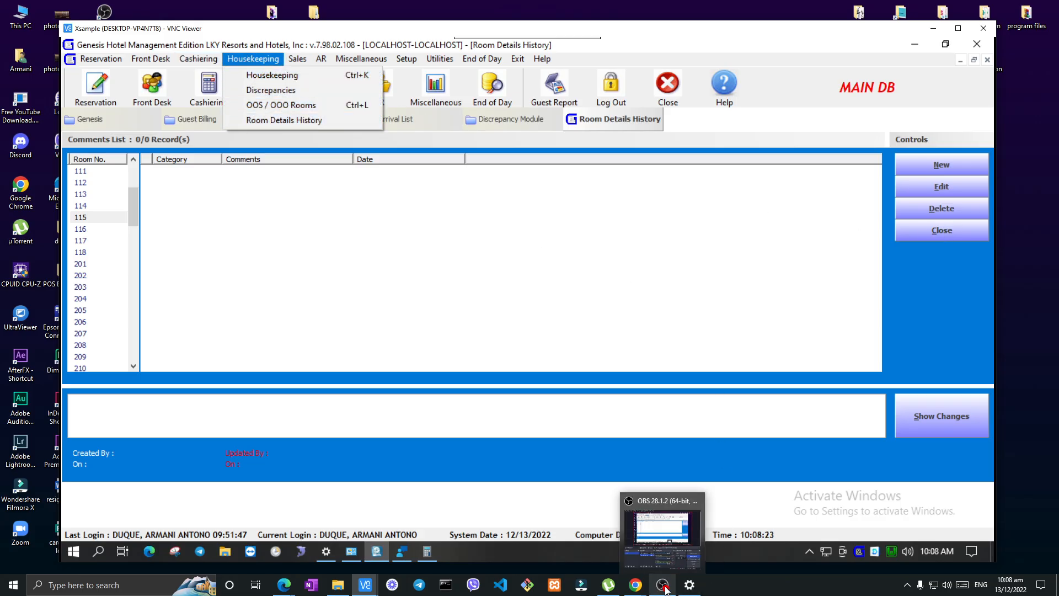
click(337, 184)
click(665, 586)
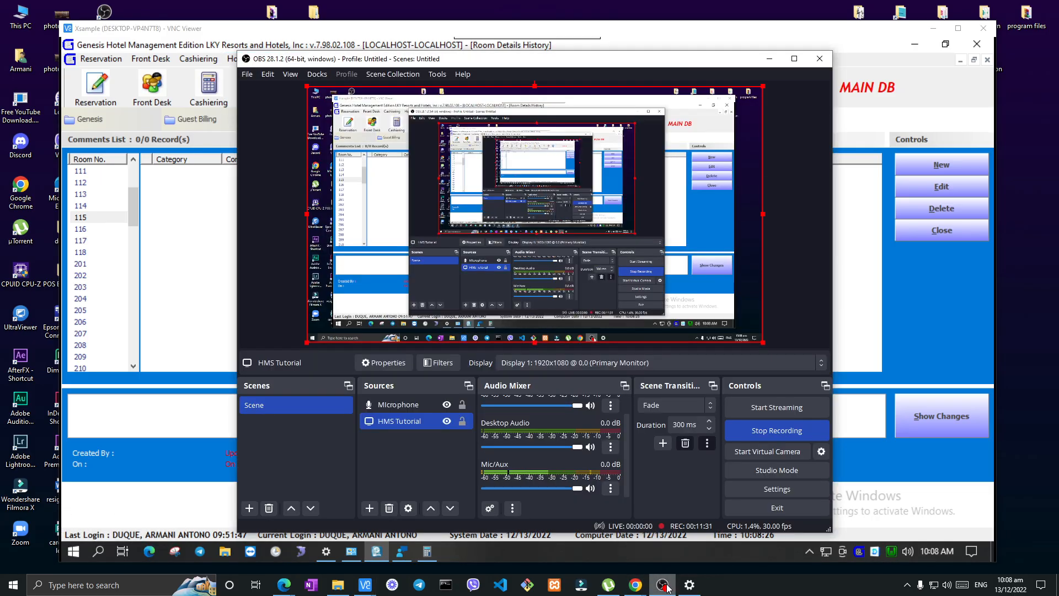